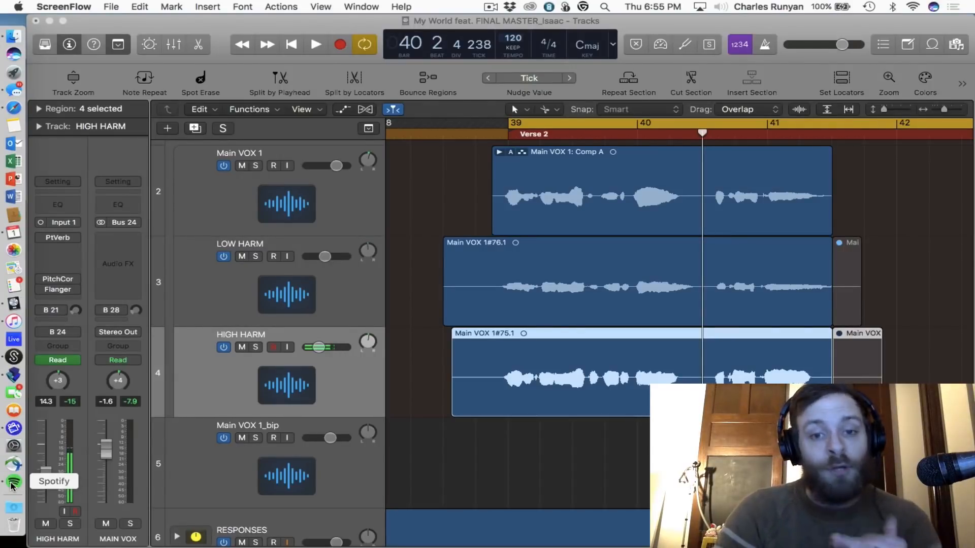
- Switch to Spotify and look through the JUSTPROCESS artist page and its popular songs
{"action": "left_click", "coordinate": [12, 483]}
{"action": "left_click", "coordinate": [304, 29]}
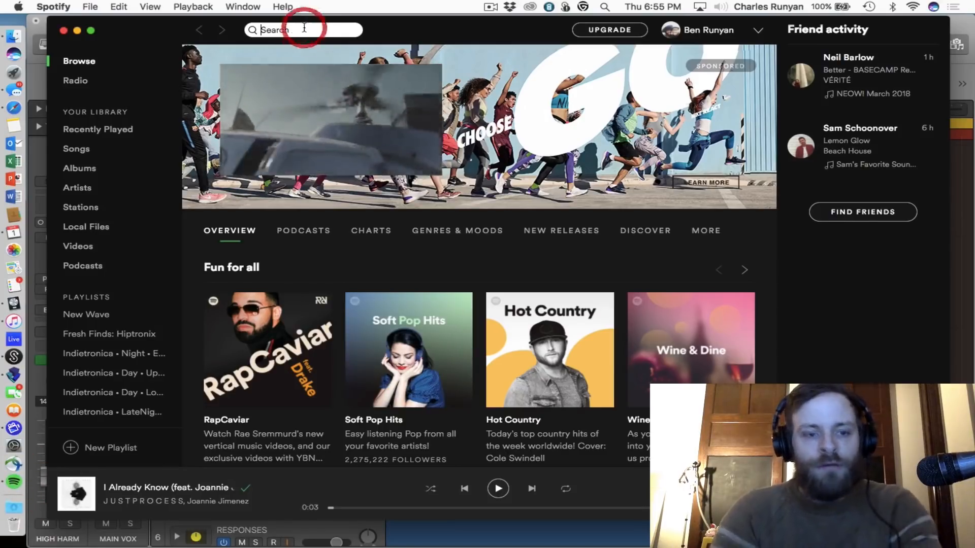
{"action": "left_click", "coordinate": [121, 502]}
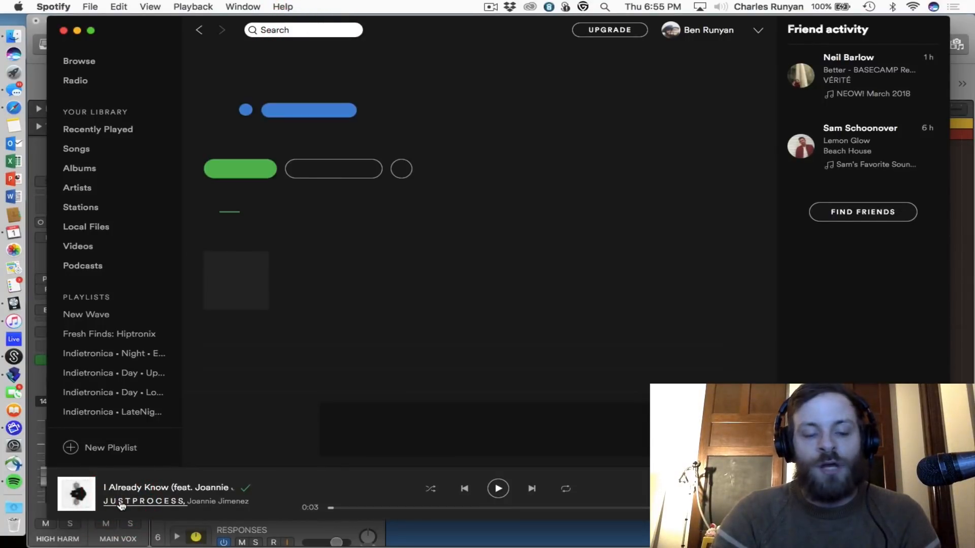
{"action": "scroll", "coordinate": [325, 292], "scroll_direction": "down", "scroll_amount": 3}
{"action": "scroll", "coordinate": [327, 292], "scroll_direction": "down", "scroll_amount": 3}
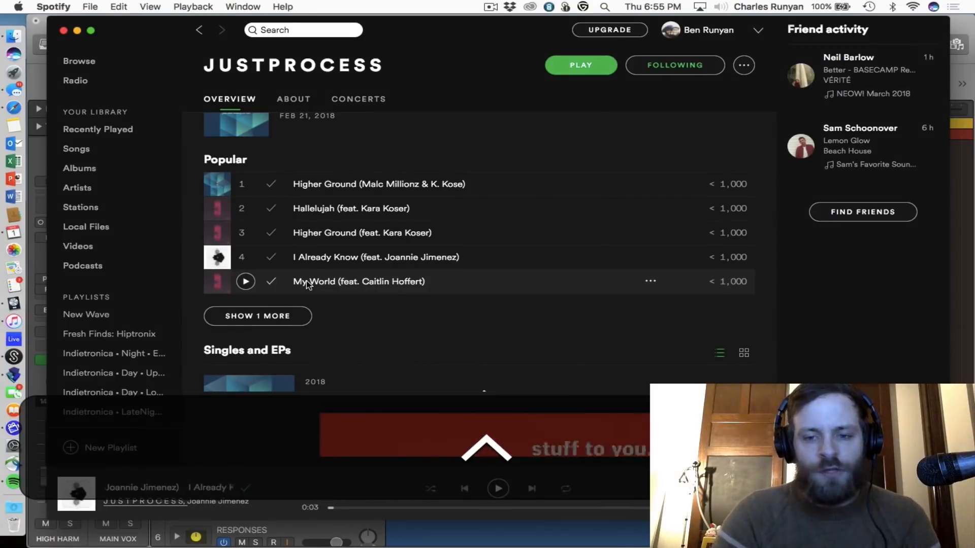
{"action": "scroll", "coordinate": [308, 286], "scroll_direction": "up", "scroll_amount": 3}
{"action": "scroll", "coordinate": [178, 49], "scroll_direction": "up", "scroll_amount": 2}
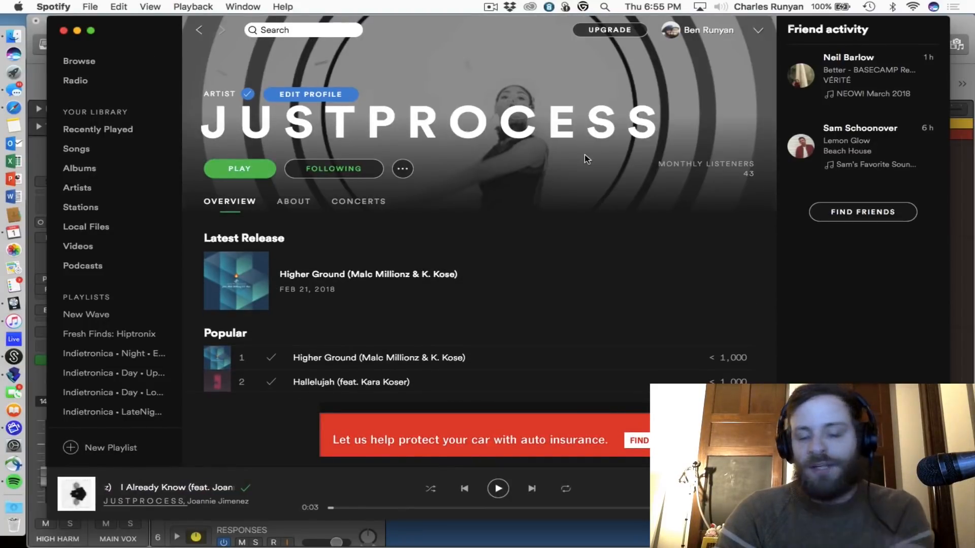
- Search Spotify for "city rain", view the City Rain artist page, and quit Spotify
{"action": "type", "text": "city rain"}
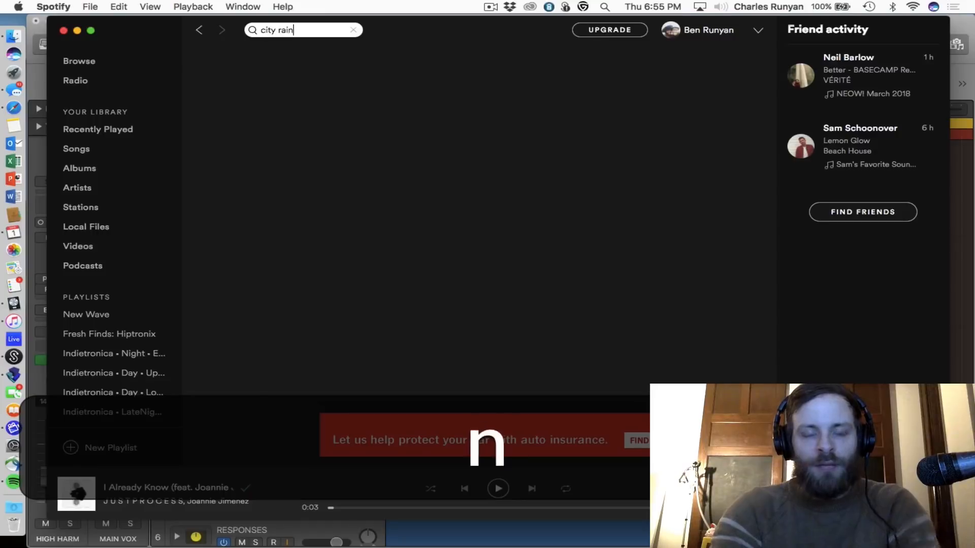
{"action": "key", "text": "Return"}
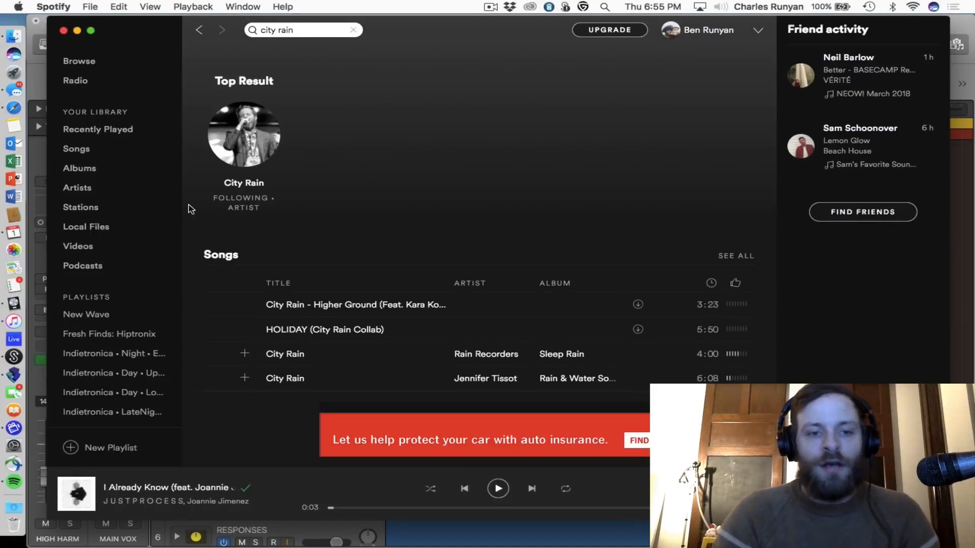
{"action": "left_click", "coordinate": [237, 189]}
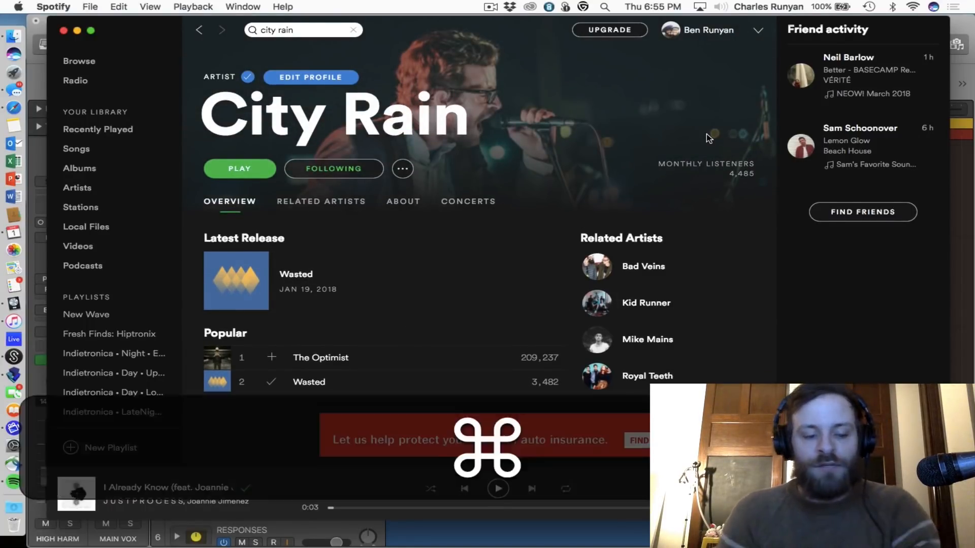
{"action": "key", "text": "super+q"}
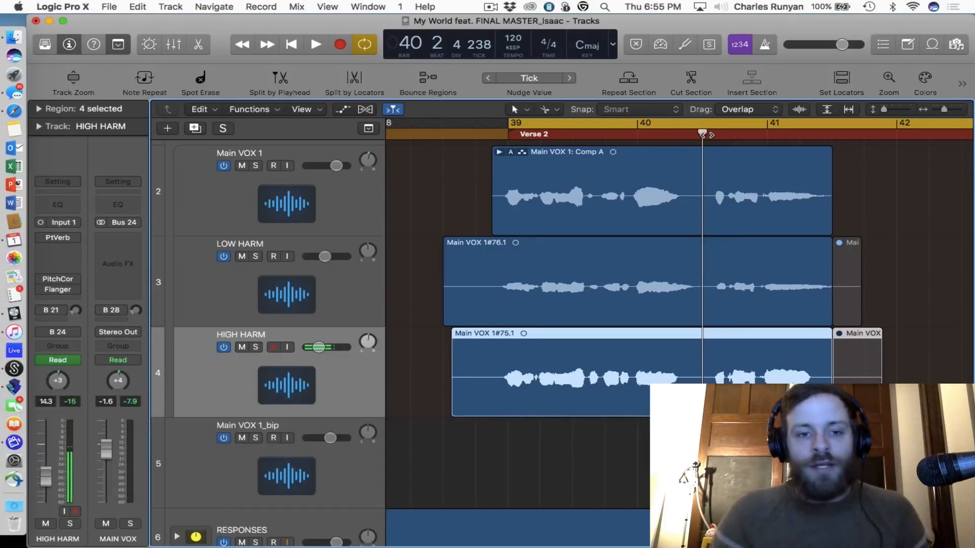
- Mute the MAIN VOX track stack and play Verse 2 without the vocals, with cycling off
{"action": "key", "text": "super+Left"}
{"action": "scroll", "coordinate": [646, 277], "scroll_direction": "up", "scroll_amount": 3}
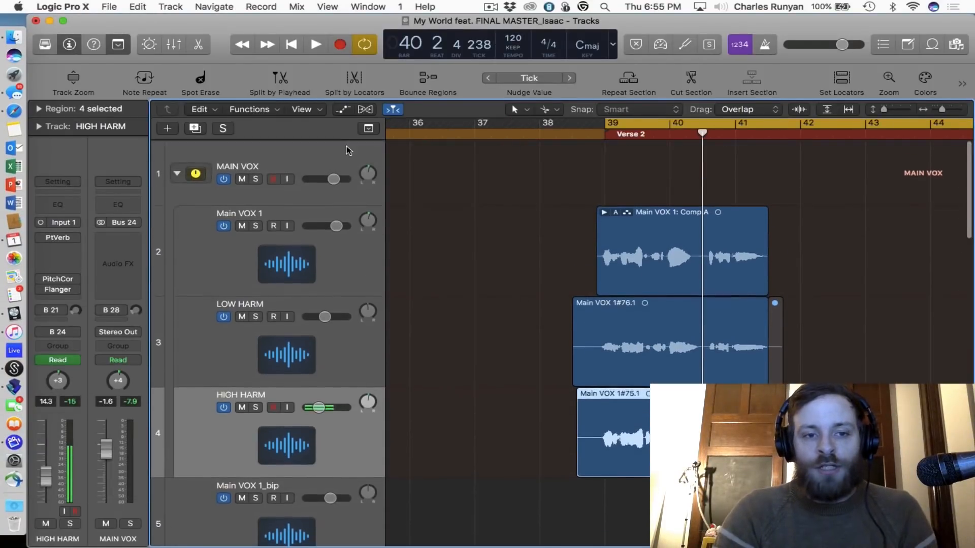
{"action": "key", "text": "super+Left"}
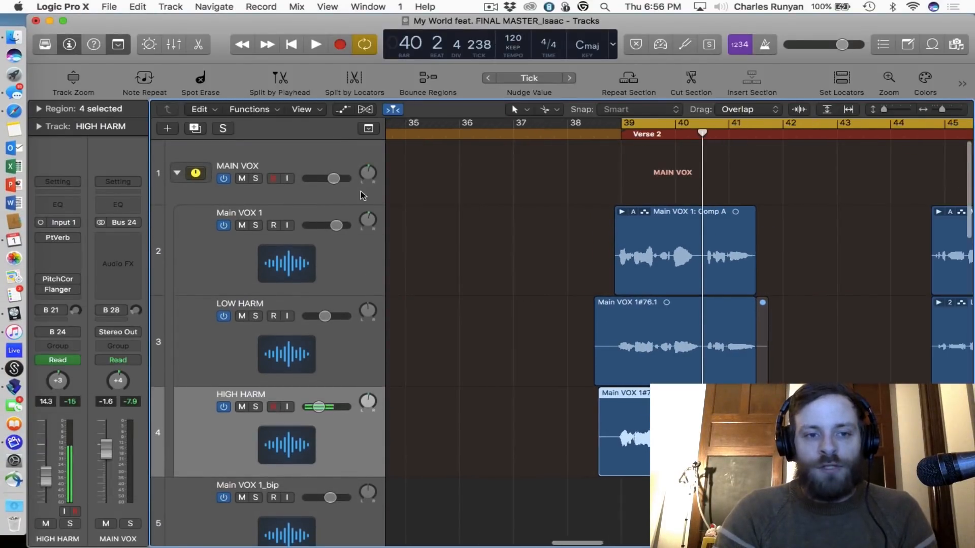
{"action": "left_click", "coordinate": [242, 178]}
{"action": "key", "text": "super+Left"}
{"action": "key", "text": "super+Left"}
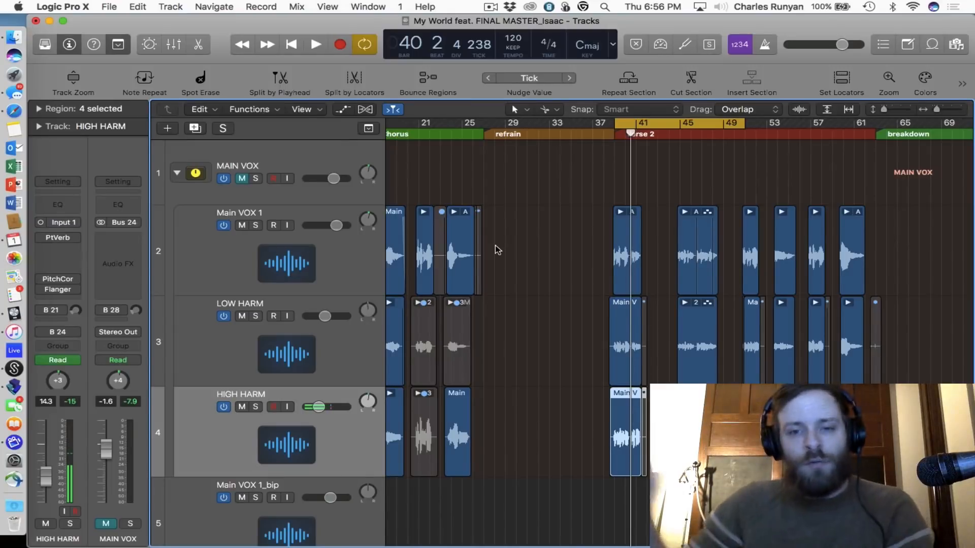
{"action": "key", "text": "space"}
{"action": "key", "text": "c"}
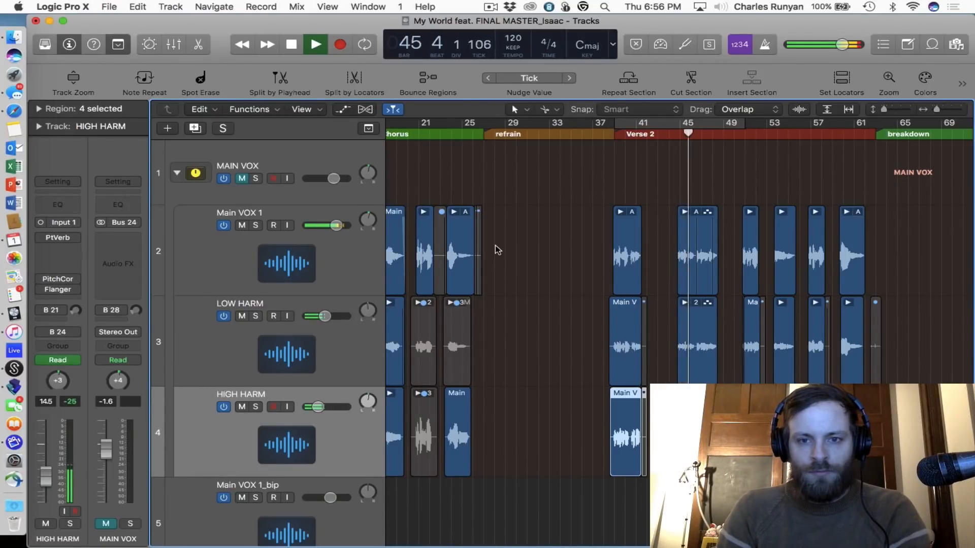
{"action": "key", "text": "space"}
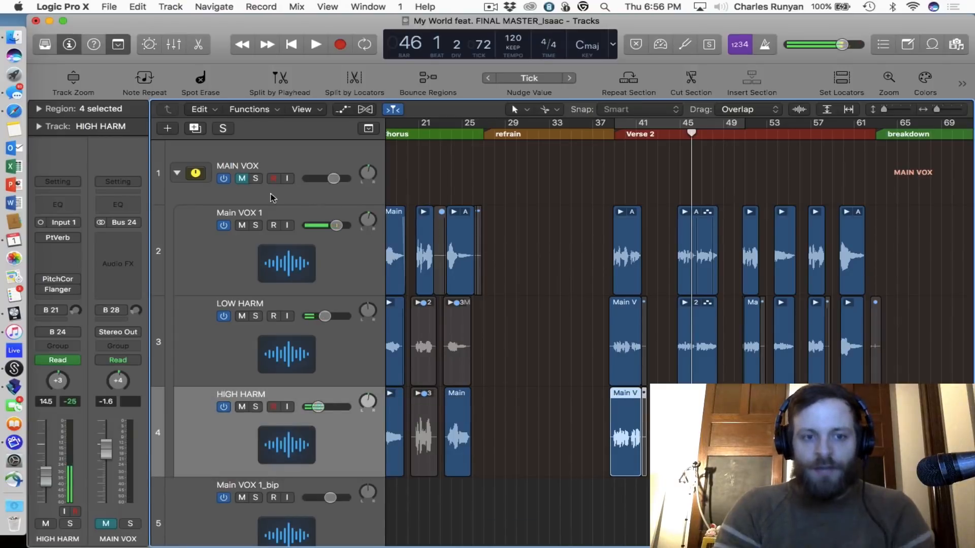
- Solo the MAIN VOX stack and play the cycled Verse 2 vocals, briefly checking them against the metronome
{"action": "left_click", "coordinate": [266, 192]}
{"action": "left_click", "coordinate": [256, 178]}
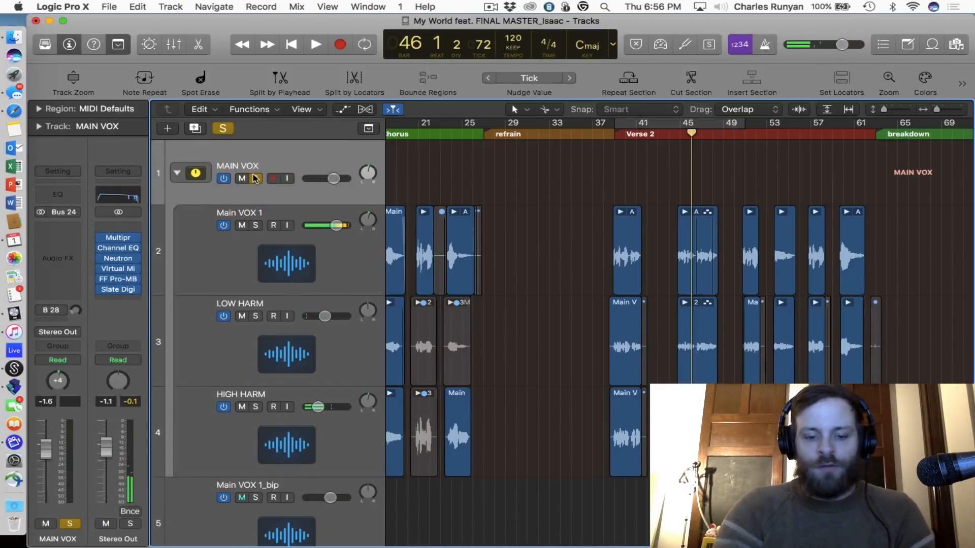
{"action": "key", "text": "c"}
{"action": "key", "text": "space"}
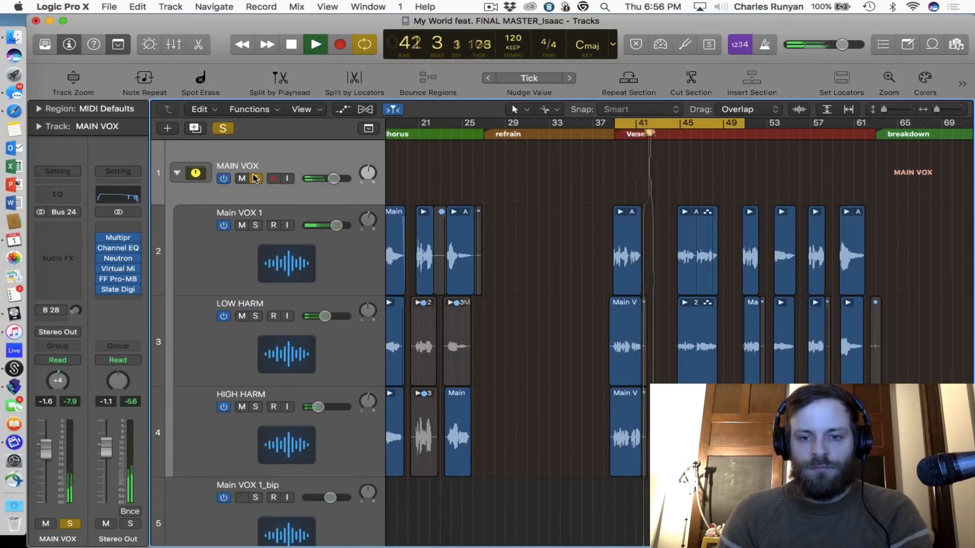
{"action": "left_click", "coordinate": [764, 45]}
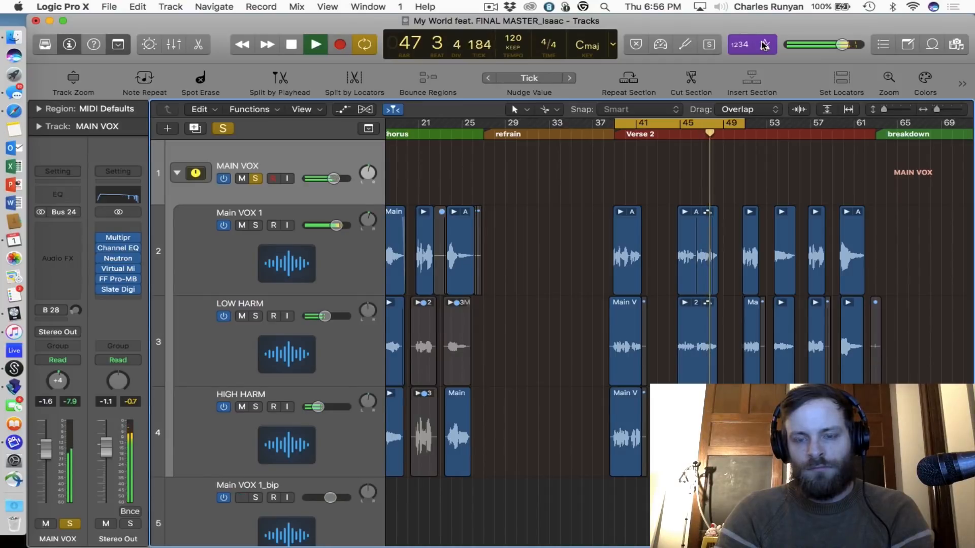
{"action": "key", "text": "space"}
{"action": "left_click", "coordinate": [763, 45]}
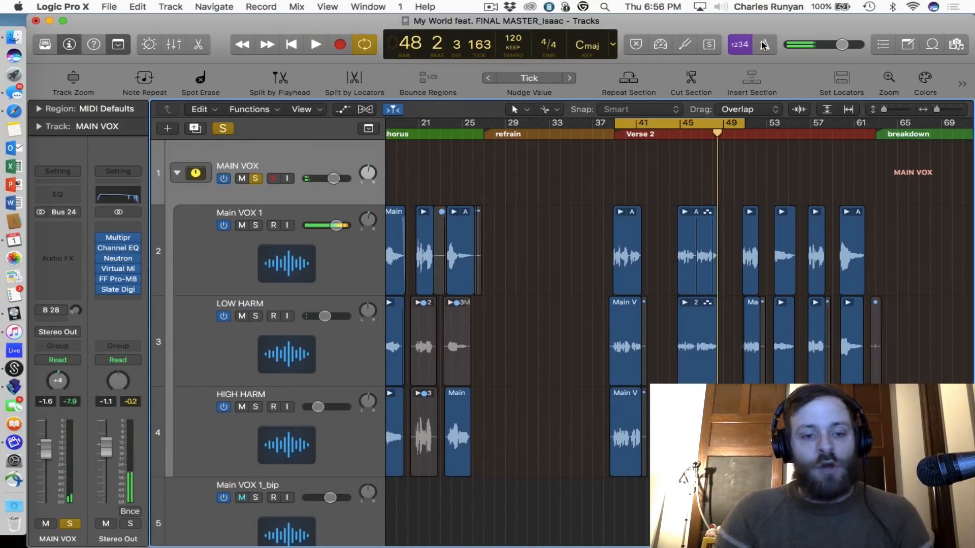
- Look over the lead and harmony tracks in the MAIN VOX stack, ending with LOW HARM selected
{"action": "scroll", "coordinate": [264, 262], "scroll_direction": "up", "scroll_amount": 5}
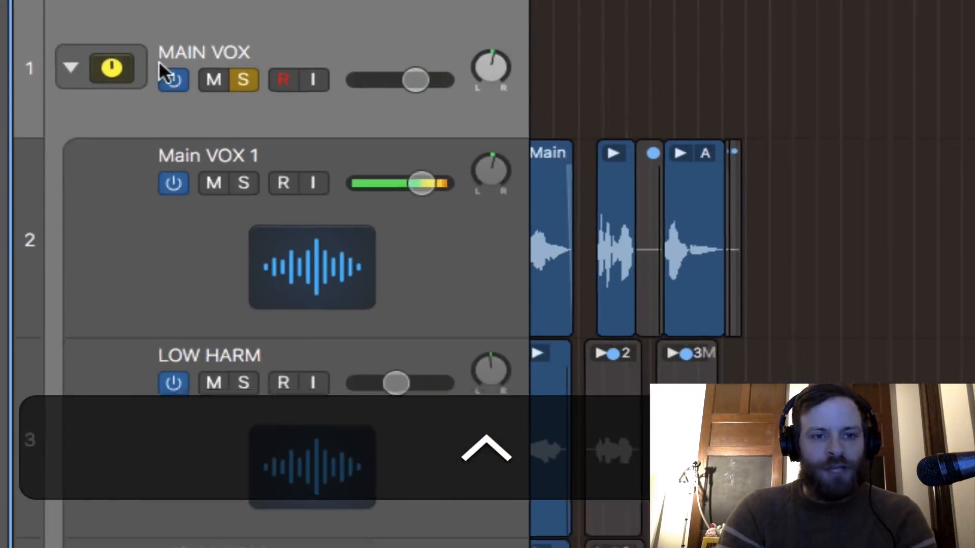
{"action": "scroll", "coordinate": [165, 71], "scroll_direction": "down", "scroll_amount": 5}
{"action": "left_click", "coordinate": [223, 429]}
{"action": "left_click", "coordinate": [207, 338]}
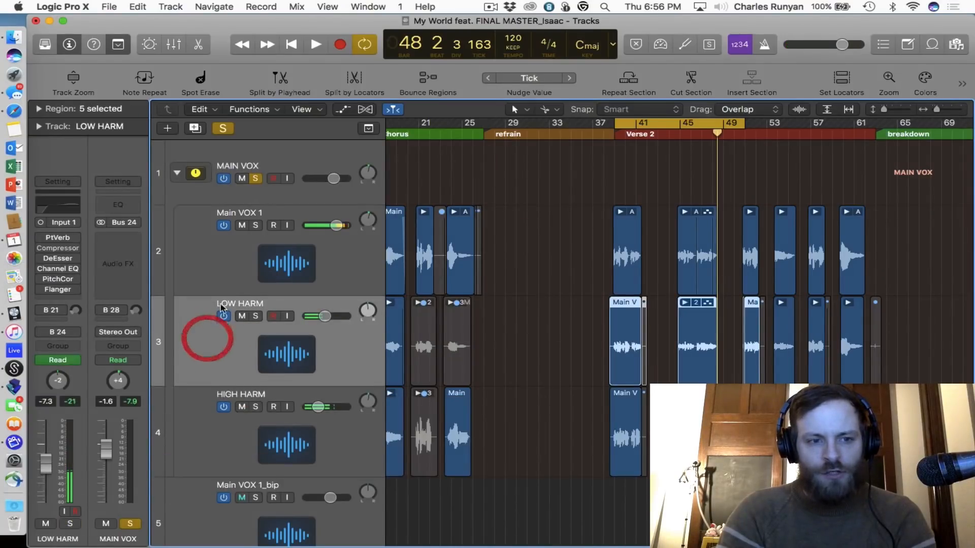
{"action": "left_click", "coordinate": [219, 256]}
{"action": "left_click", "coordinate": [197, 334]}
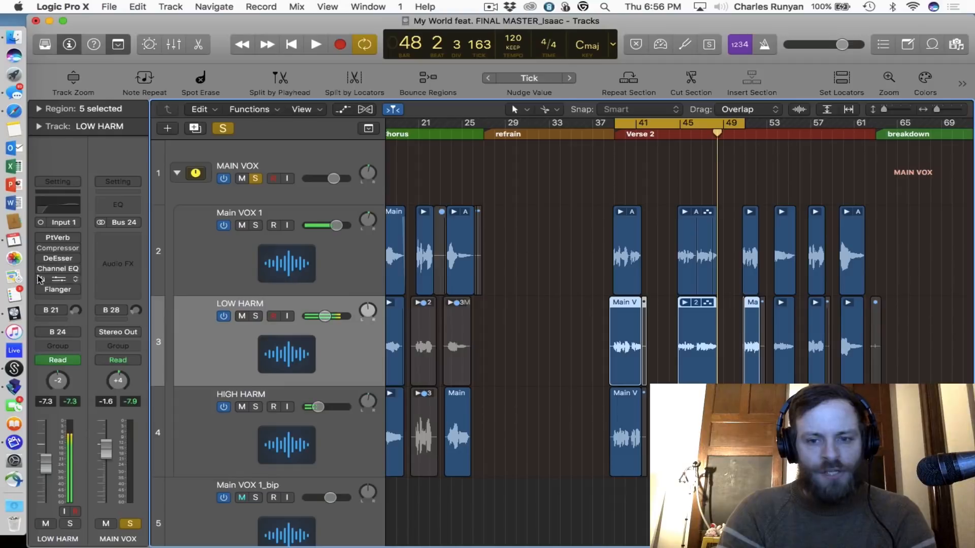
- Remove the Flanger and pitch correction plug-ins from the LOW HARM track
{"action": "left_click", "coordinate": [76, 291]}
{"action": "left_click", "coordinate": [71, 305]}
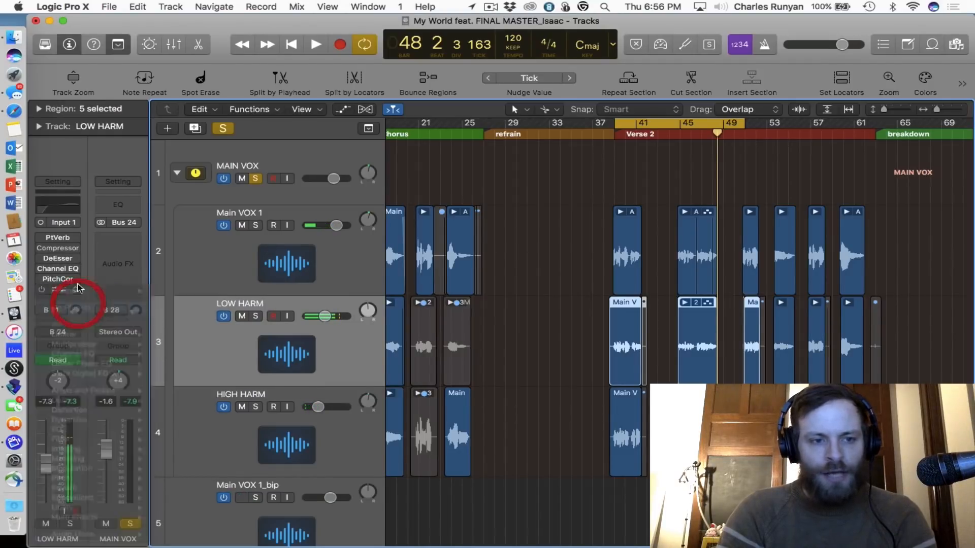
{"action": "left_click", "coordinate": [75, 288]}
{"action": "left_click", "coordinate": [70, 306]}
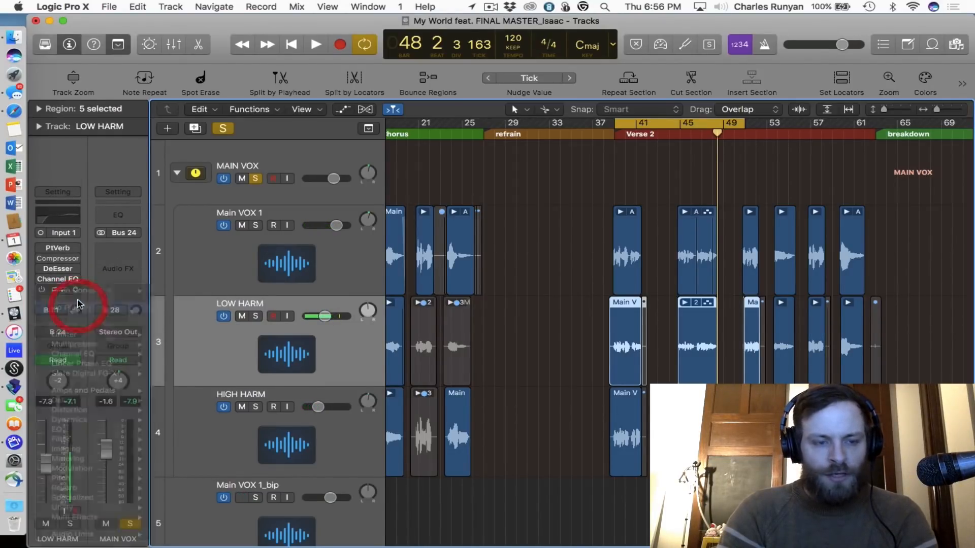
{"action": "left_click", "coordinate": [76, 290]}
{"action": "left_click", "coordinate": [72, 307]}
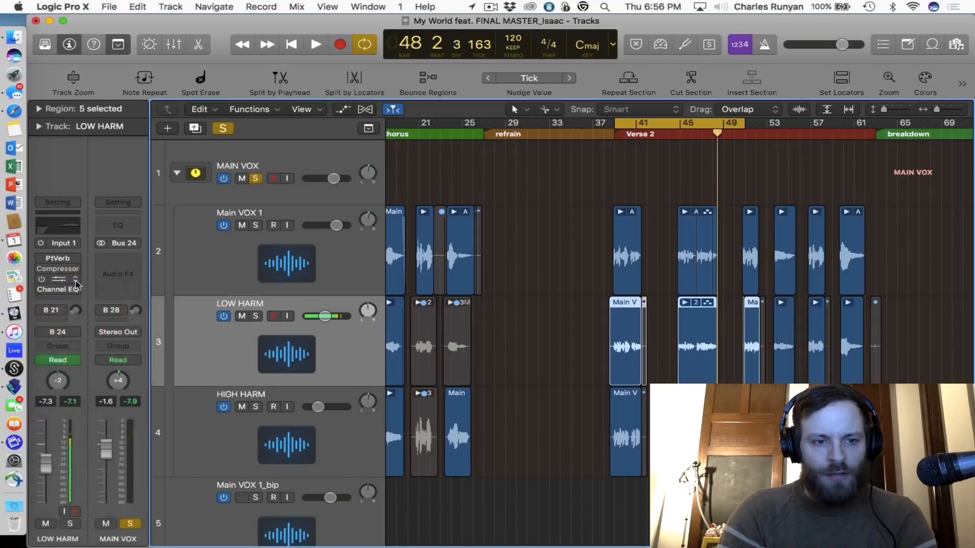
- Remove the Channel EQ, Compressor and PtVerb plug-ins from the LOW HARM track
{"action": "left_click", "coordinate": [76, 290]}
{"action": "left_click", "coordinate": [79, 298]}
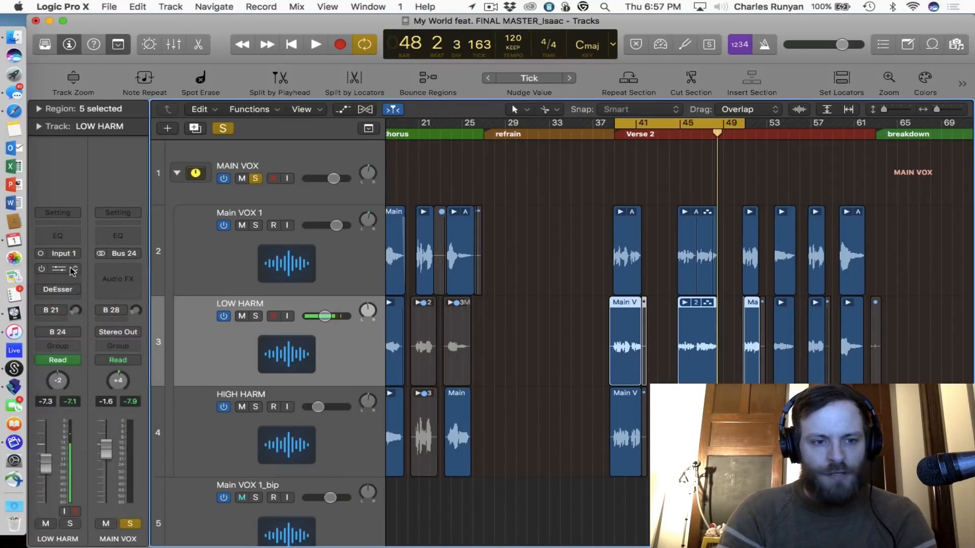
{"action": "left_click", "coordinate": [73, 270]}
{"action": "left_click", "coordinate": [76, 288]}
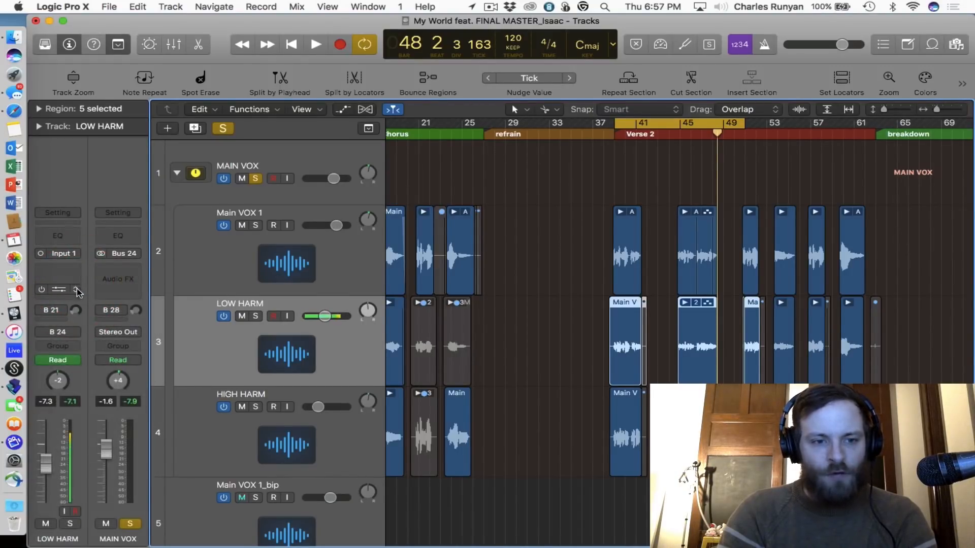
{"action": "left_click", "coordinate": [90, 317]}
{"action": "left_click", "coordinate": [90, 309]}
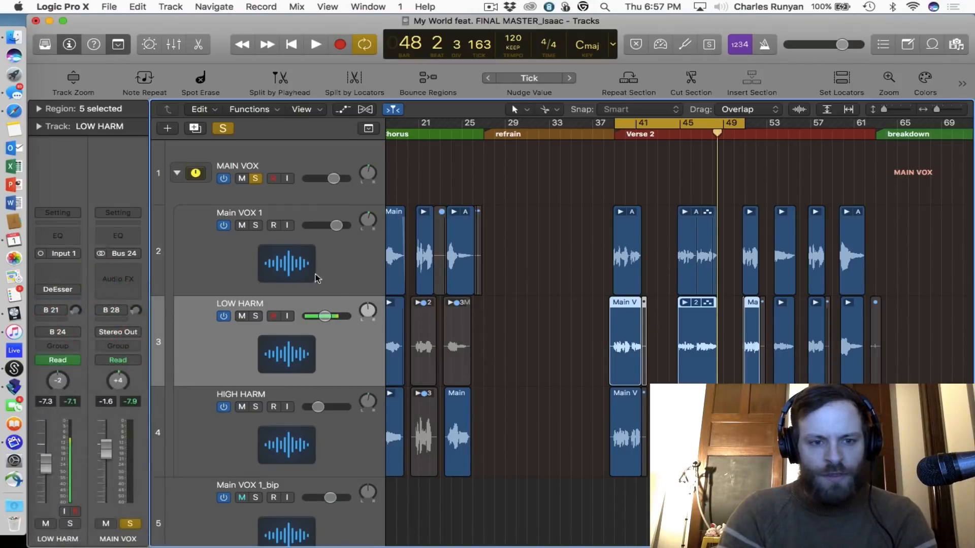
- Clear the other solos and listen to Verse 2 with only the Main VOX 1 track soloed
{"action": "left_click", "coordinate": [235, 253]}
{"action": "left_click", "coordinate": [255, 315]}
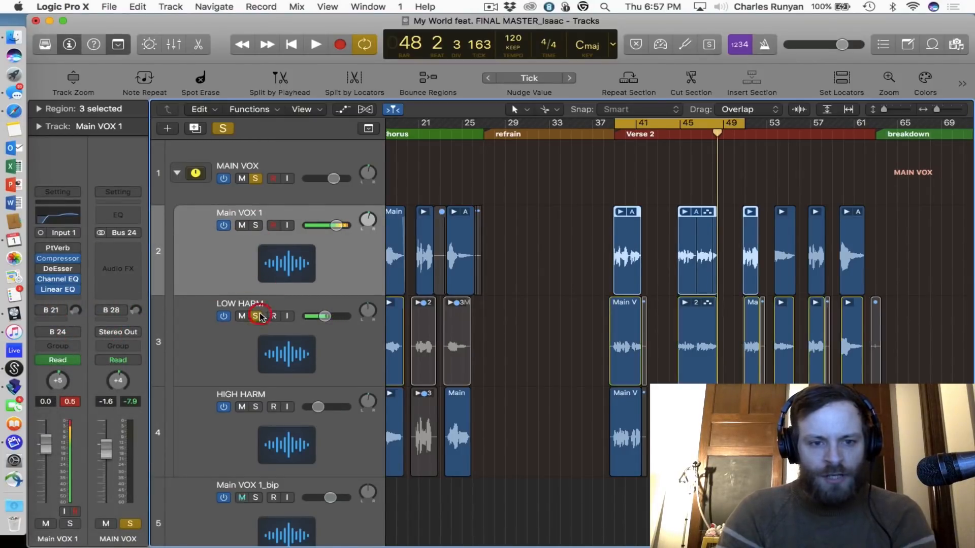
{"action": "key", "text": "space"}
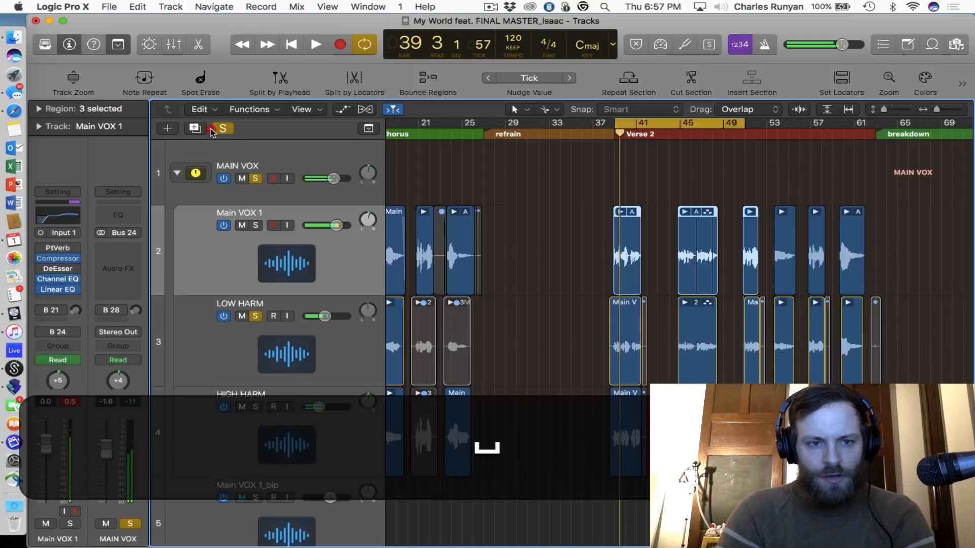
{"action": "left_click", "coordinate": [255, 316]}
{"action": "key", "text": "space"}
{"action": "left_click", "coordinate": [257, 225]}
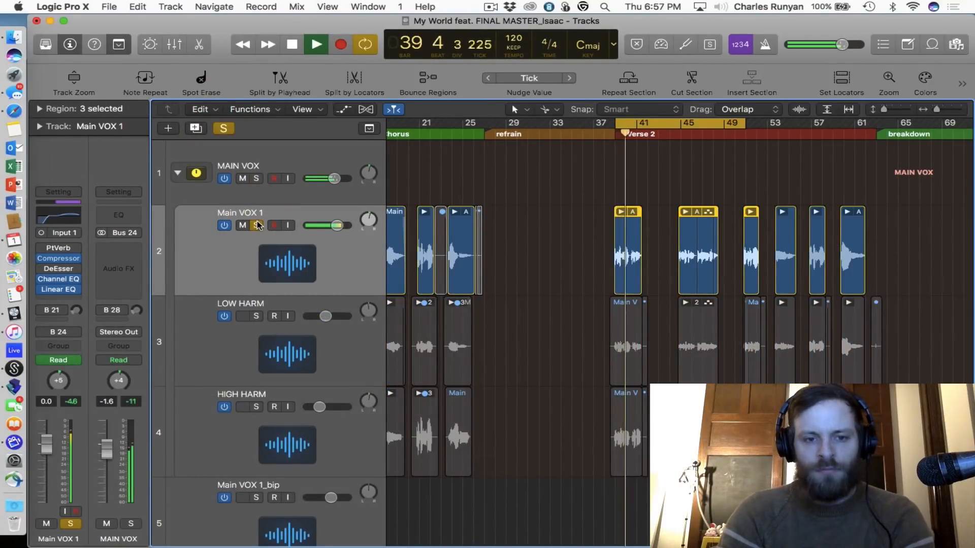
{"action": "key", "text": "space"}
- Move the solo from Main VOX 1 to LOW HARM and listen to the low harmony alone
{"action": "left_click", "coordinate": [257, 225]}
{"action": "left_click", "coordinate": [258, 317]}
{"action": "key", "text": "space"}
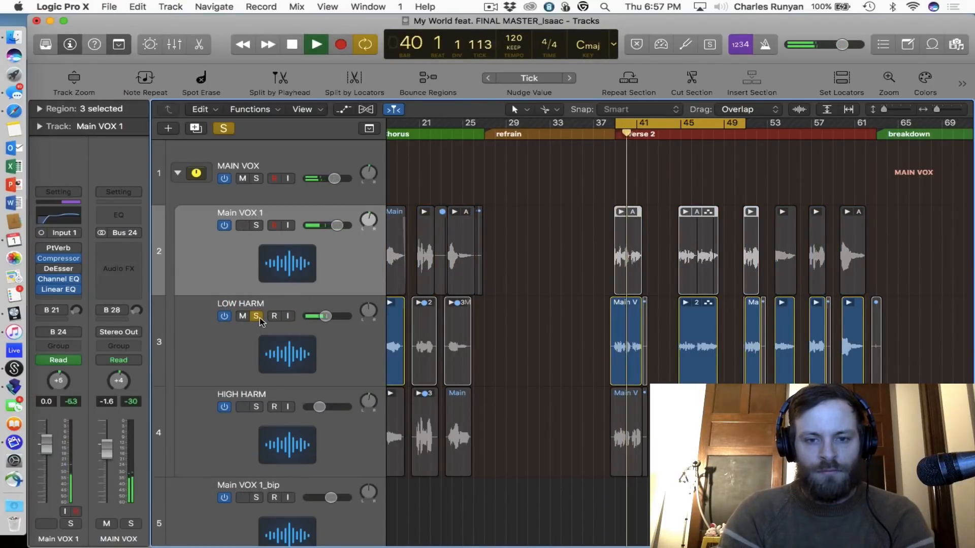
{"action": "key", "text": "space"}
- Listen to the high harmony alone by soloing HIGH HARM instead of LOW HARM, and clear the solo
{"action": "left_click", "coordinate": [257, 317]}
{"action": "left_click", "coordinate": [258, 406]}
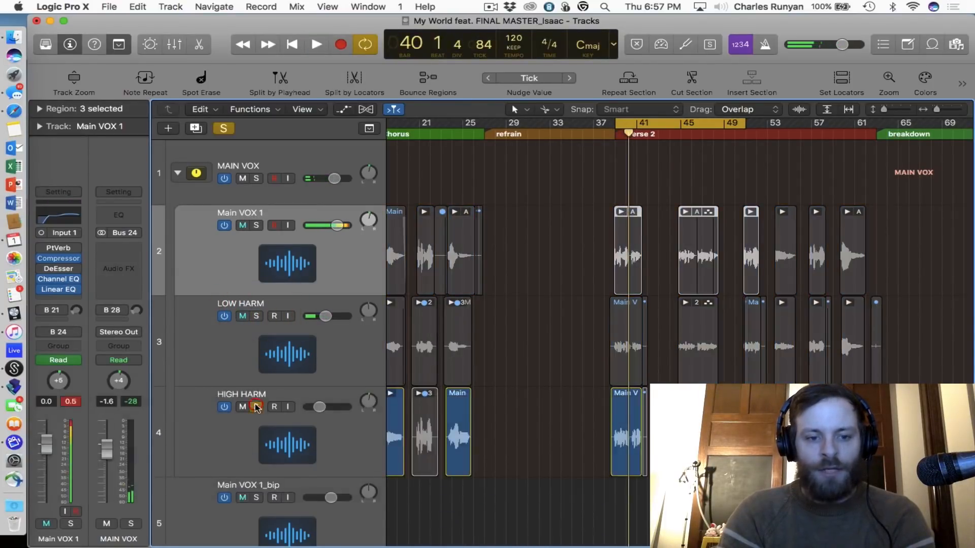
{"action": "key", "text": "space"}
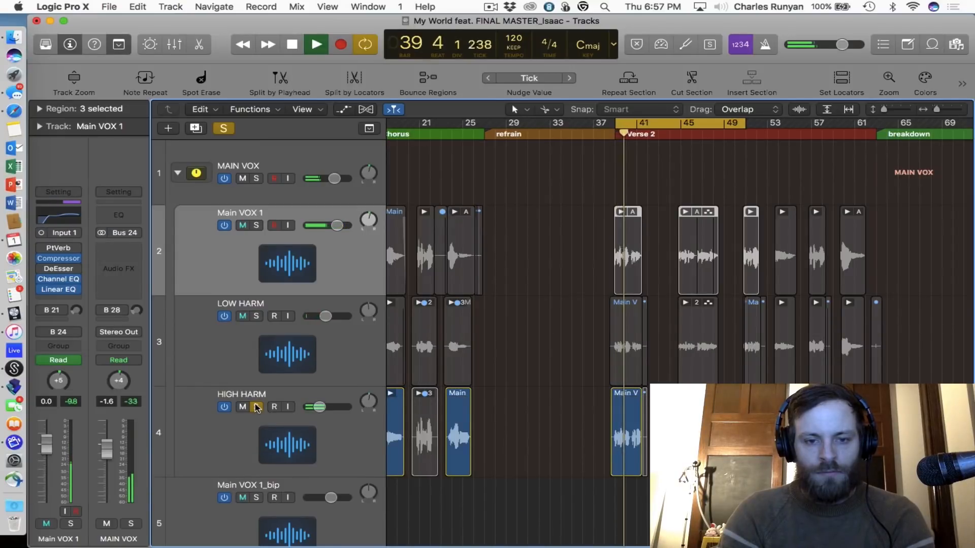
{"action": "key", "text": "space"}
{"action": "left_click", "coordinate": [258, 406]}
- Remove the Flanger and PitchCor plug-ins from the HIGH HARM track
{"action": "left_click", "coordinate": [291, 392]}
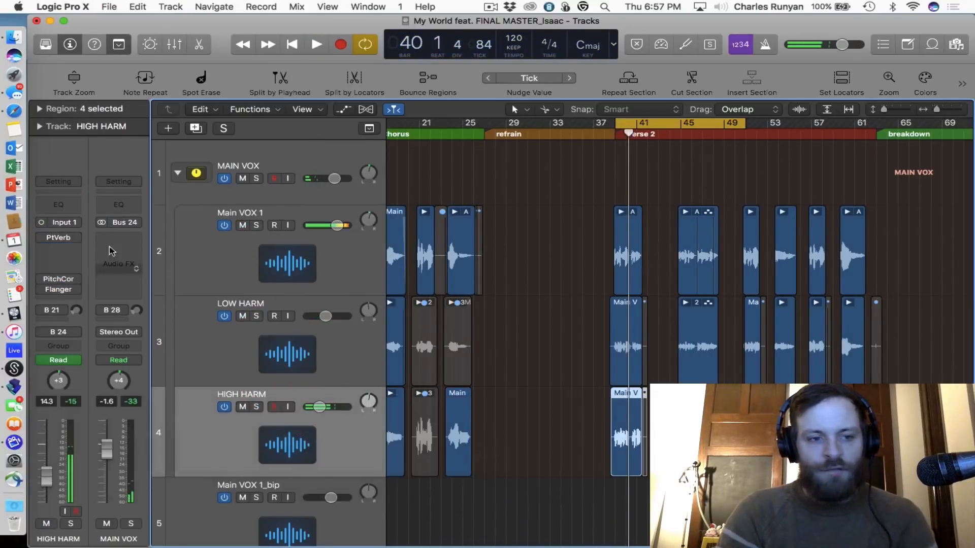
{"action": "left_click", "coordinate": [74, 291]}
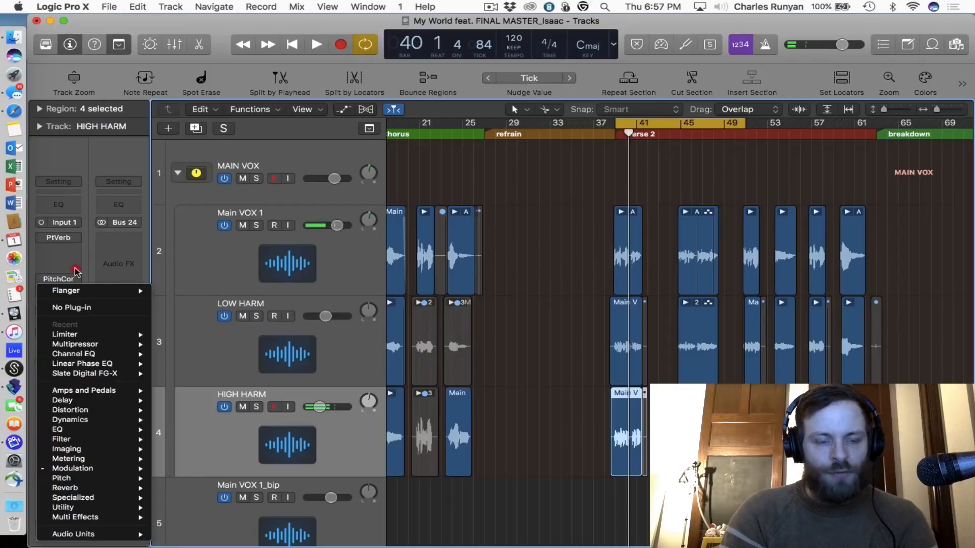
{"action": "left_click", "coordinate": [84, 254]}
{"action": "left_click", "coordinate": [75, 290]}
{"action": "left_click", "coordinate": [75, 308]}
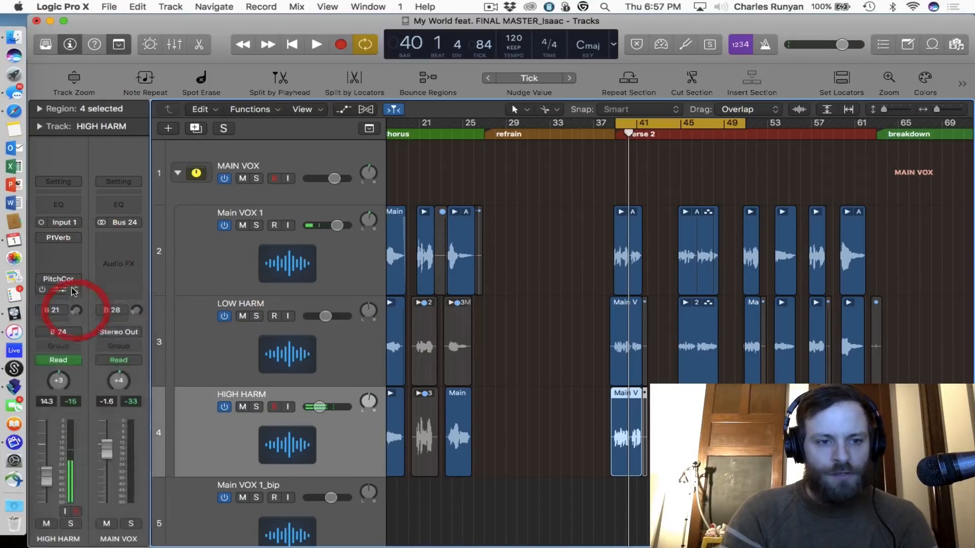
{"action": "left_click", "coordinate": [77, 276]}
{"action": "left_click", "coordinate": [83, 274]}
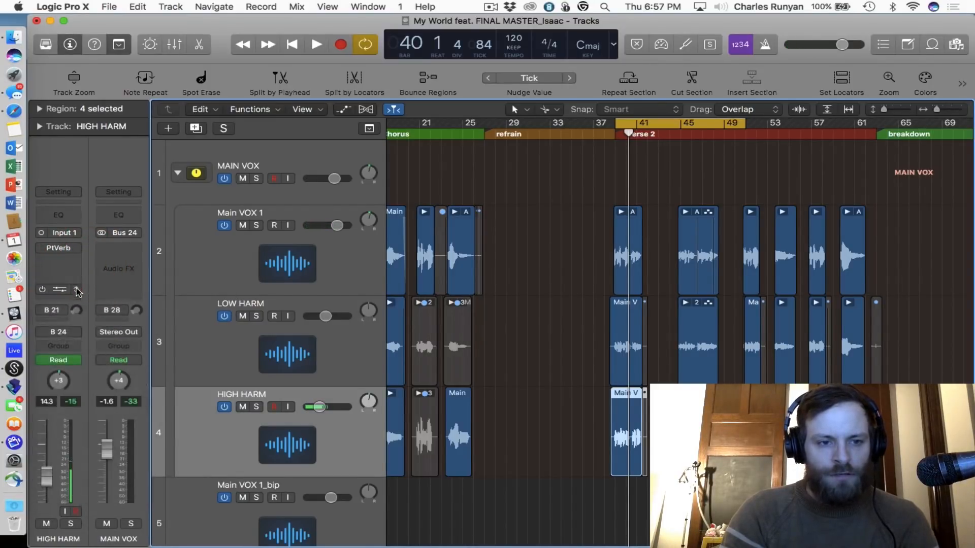
{"action": "left_click", "coordinate": [73, 289]}
{"action": "left_click", "coordinate": [75, 305]}
{"action": "left_click", "coordinate": [75, 248]}
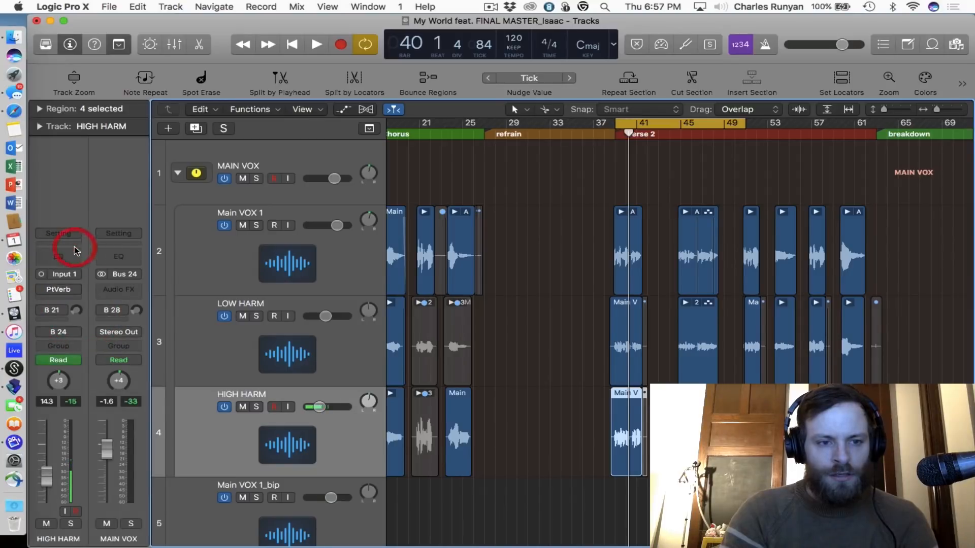
- Replace the HIGH HARM track's PtVerb with a Compressor and expand the project window to full screen
{"action": "left_click", "coordinate": [75, 290]}
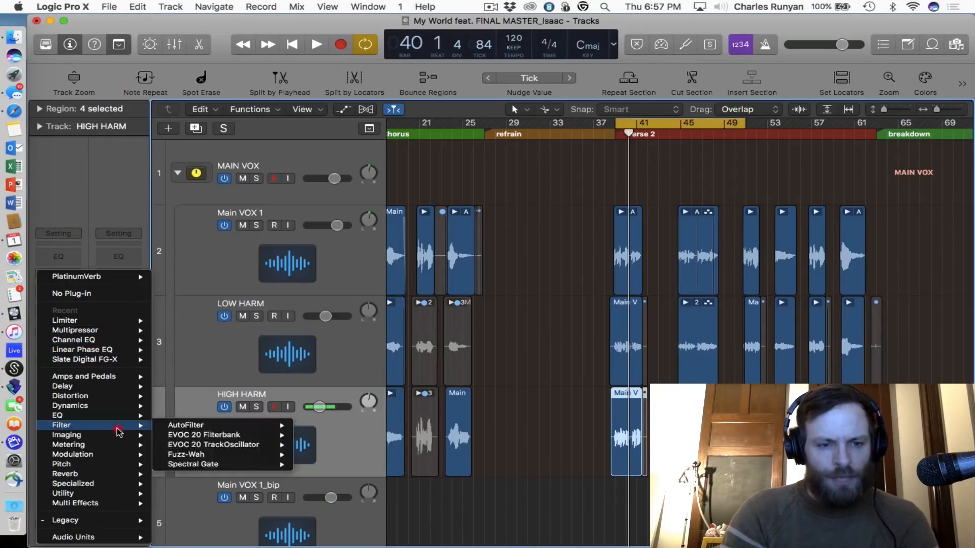
{"action": "mouse_move", "coordinate": [112, 405]}
{"action": "mouse_move", "coordinate": [193, 415]}
{"action": "left_click", "coordinate": [279, 416]}
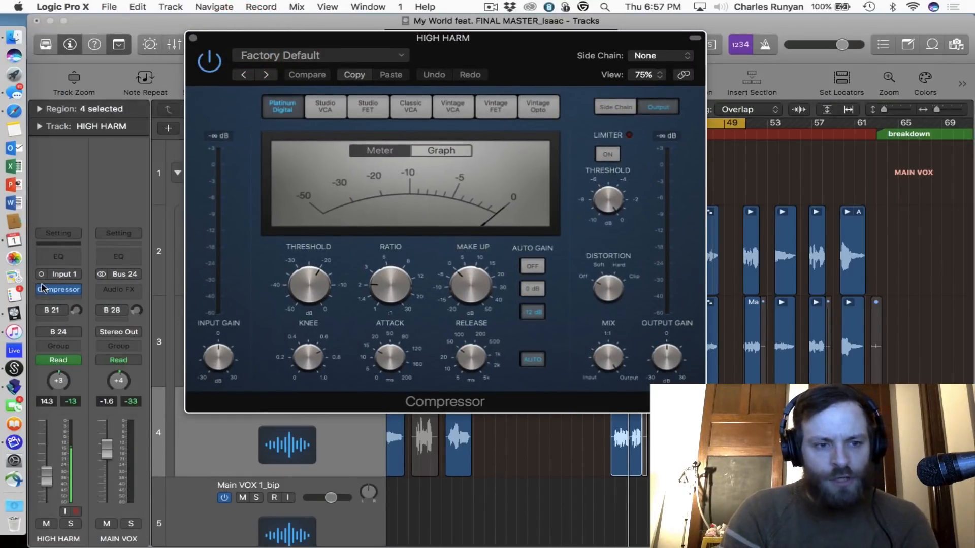
{"action": "left_click", "coordinate": [64, 20]}
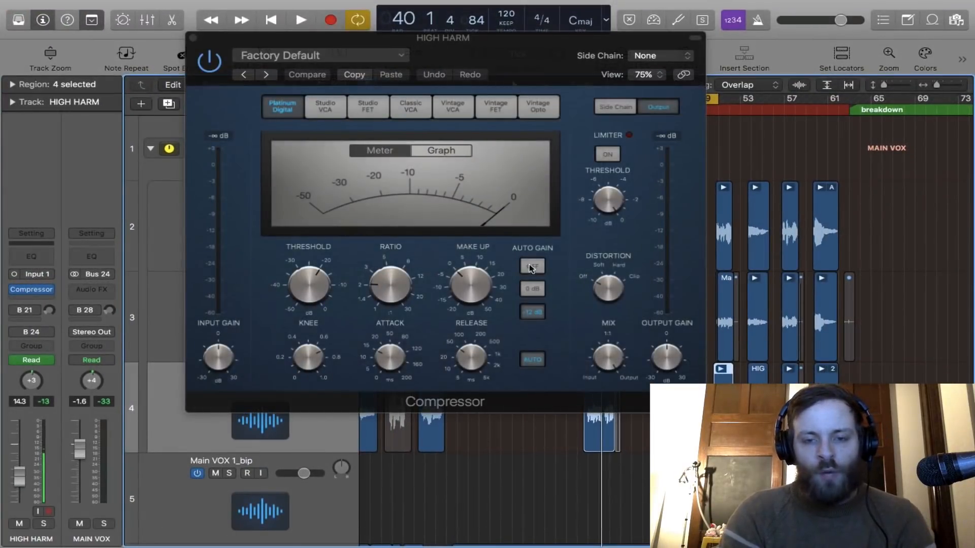
- Turn off the HIGH HARM compressor's Auto Gain and set its threshold to -25 dB
{"action": "left_click", "coordinate": [531, 267]}
{"action": "left_click_drag", "start_coordinate": [553, 65], "coordinate": [653, 54]}
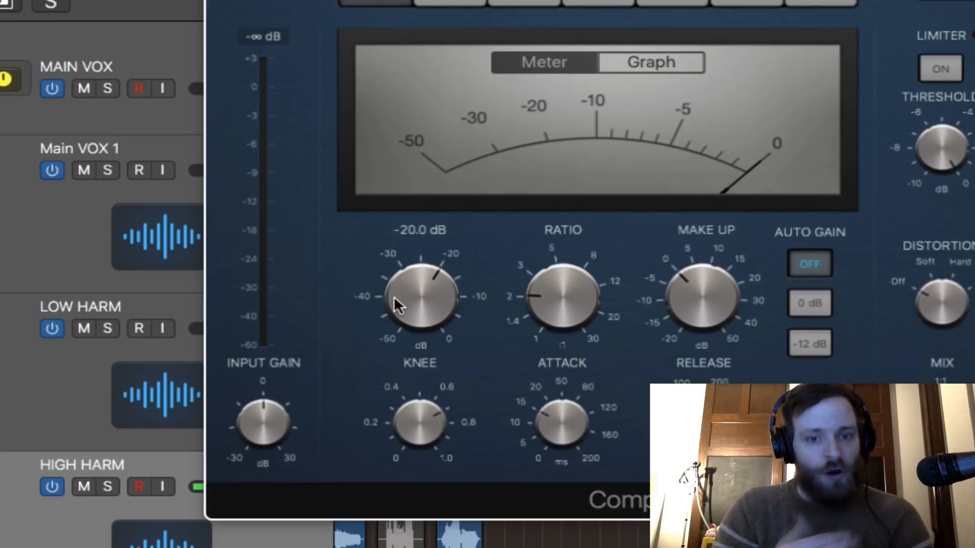
{"action": "left_click_drag", "start_coordinate": [394, 296], "coordinate": [394, 299]}
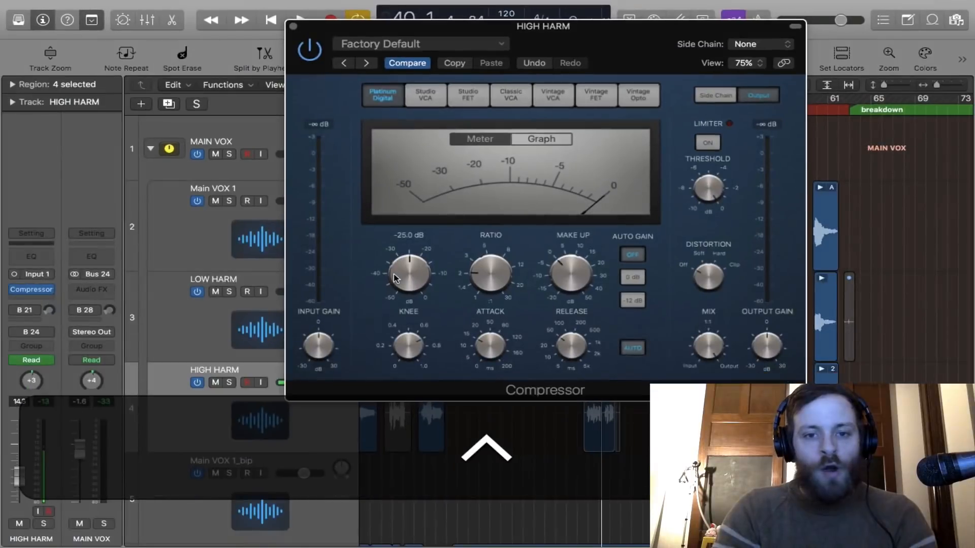
{"action": "scroll", "coordinate": [394, 274], "scroll_direction": "up", "scroll_amount": 5}
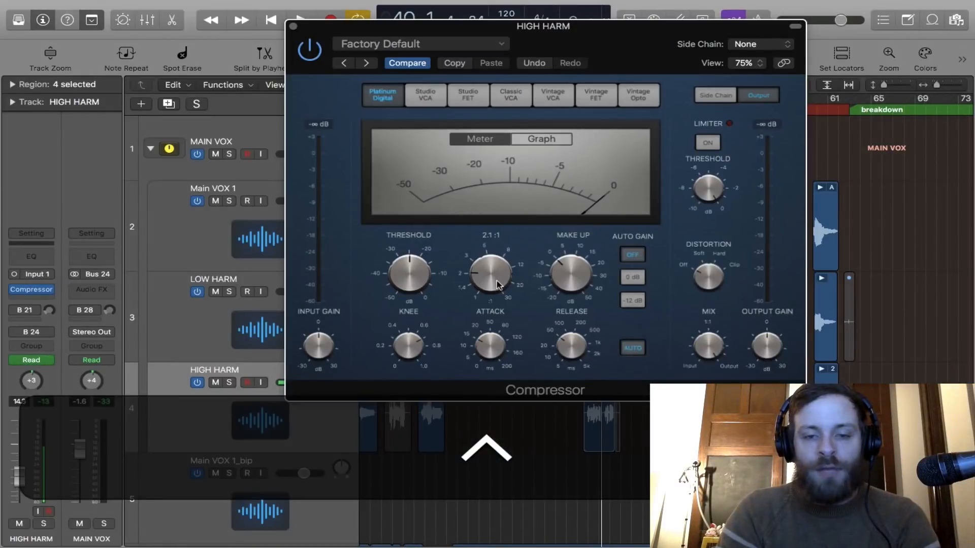
- Set the HIGH HARM compressor's threshold to -24 dB and listen to the vocals with it
{"action": "mouse_move", "coordinate": [404, 260]}
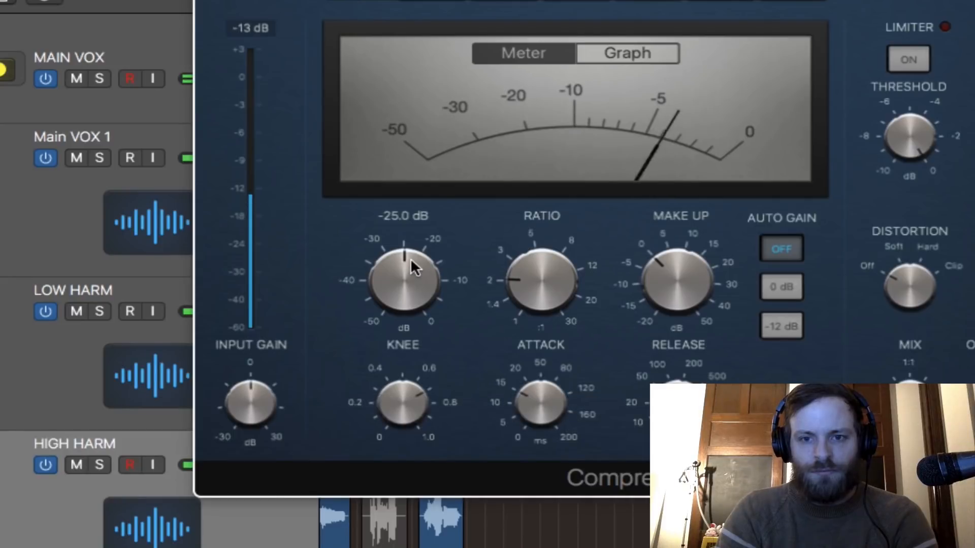
{"action": "mouse_move", "coordinate": [410, 258]}
{"action": "left_mouse_down"}
{"action": "mouse_move", "coordinate": [413, 273]}
{"action": "mouse_move", "coordinate": [413, 254]}
{"action": "left_mouse_up"}
{"action": "key", "text": "space"}
{"action": "key", "text": "space"}
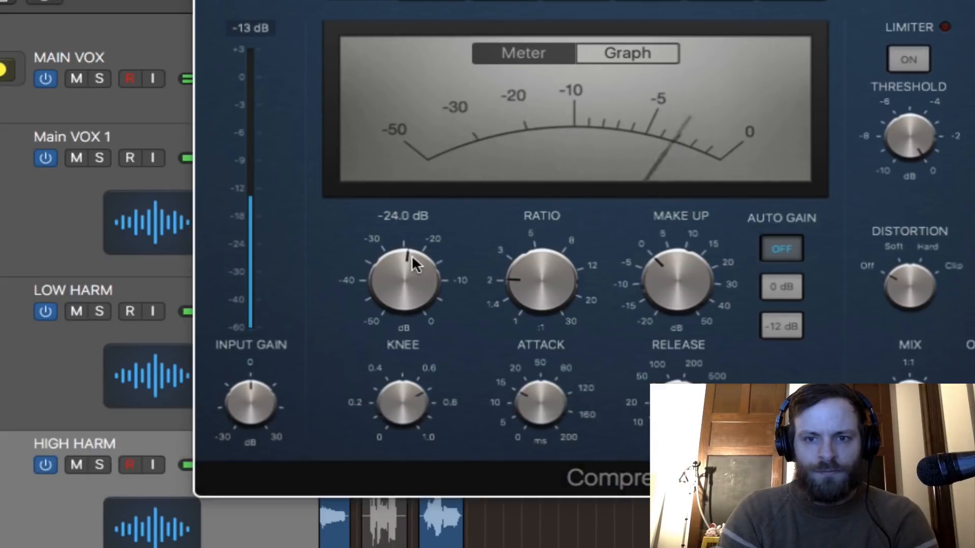
{"action": "key", "text": "space"}
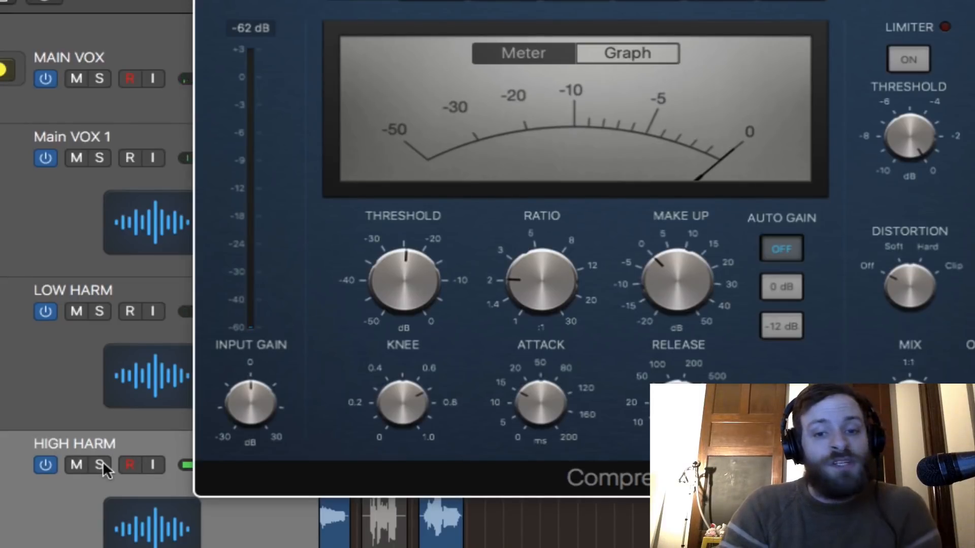
- Set the HIGH HARM compressor's ratio to 4.6:1 and listen to it within the vocal mix
{"action": "left_click_drag", "start_coordinate": [543, 256], "coordinate": [538, 234]}
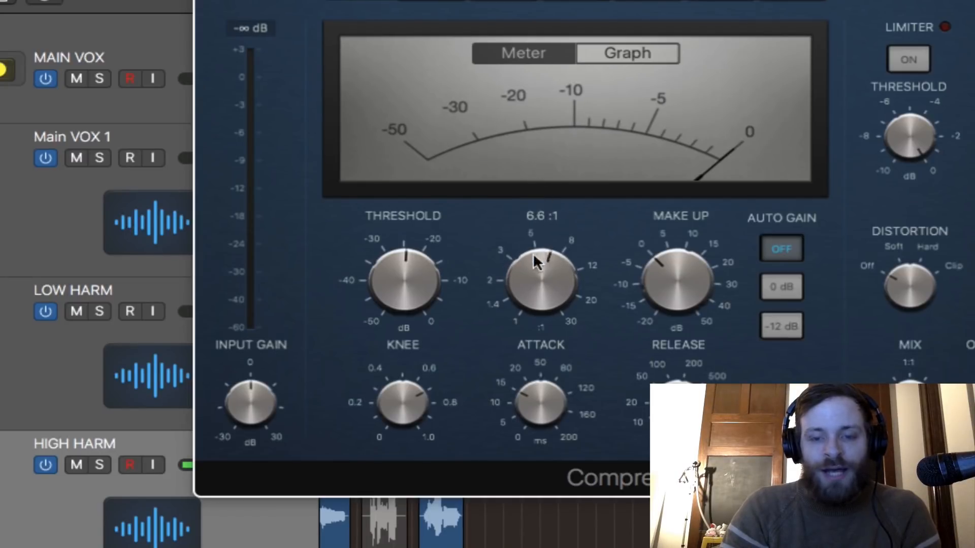
{"action": "left_click_drag", "start_coordinate": [534, 260], "coordinate": [525, 282]}
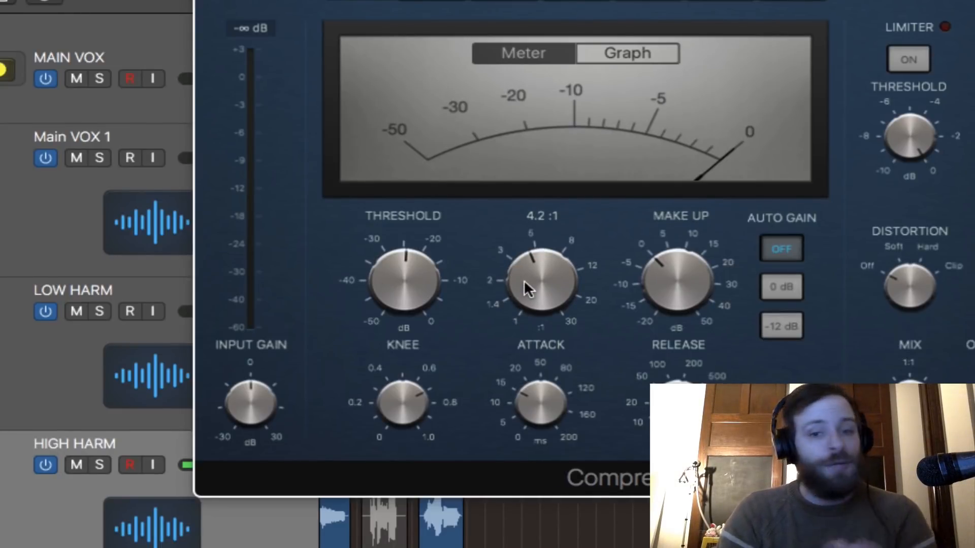
{"action": "scroll", "coordinate": [524, 282], "scroll_direction": "up", "scroll_amount": 1}
{"action": "scroll", "coordinate": [525, 282], "scroll_direction": "down", "scroll_amount": 1}
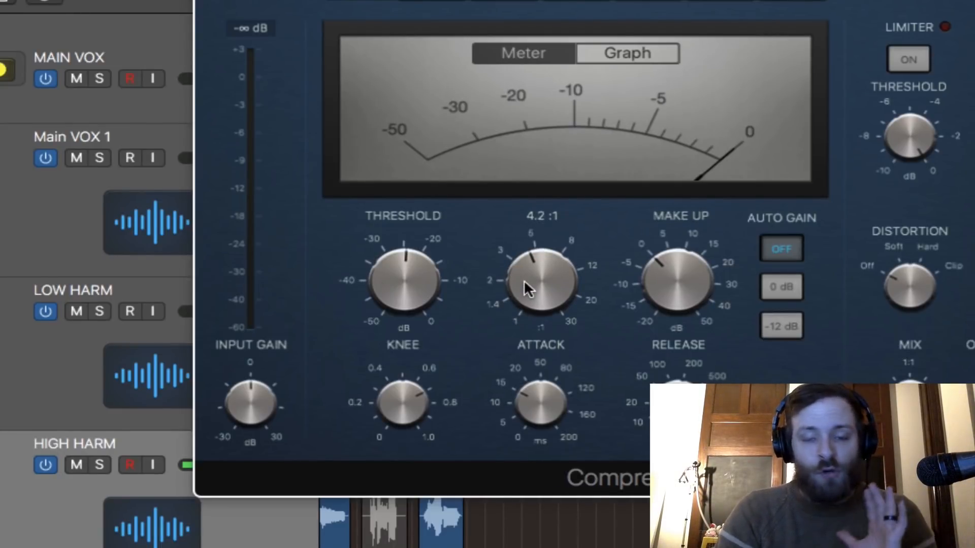
{"action": "scroll", "coordinate": [524, 279], "scroll_direction": "up", "scroll_amount": 1}
{"action": "mouse_move", "coordinate": [524, 279]}
{"action": "left_mouse_down"}
{"action": "mouse_move", "coordinate": [517, 290]}
{"action": "mouse_move", "coordinate": [520, 275]}
{"action": "left_mouse_up"}
{"action": "key", "text": "space"}
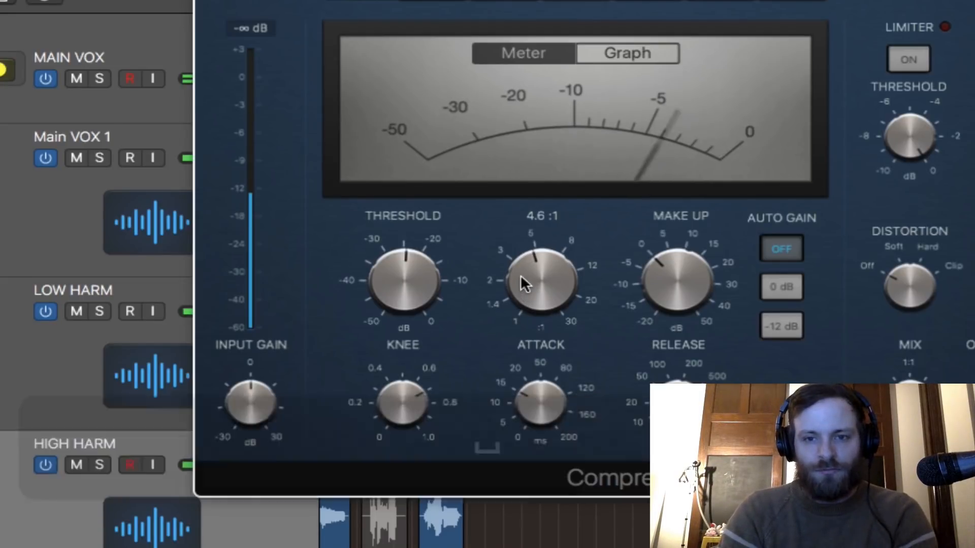
{"action": "key", "text": "space"}
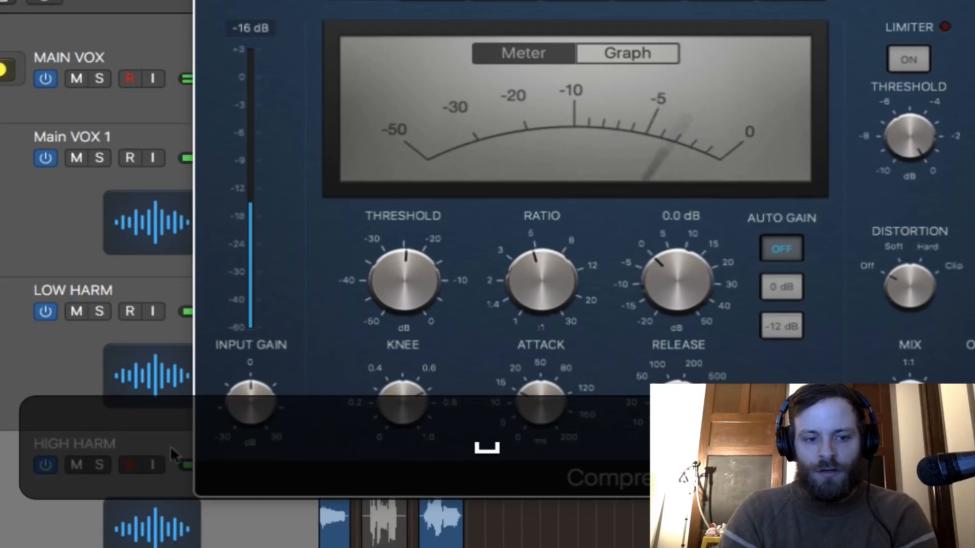
- Solo the HIGH HARM track and listen to the compressed high harmony alone
{"action": "left_click", "coordinate": [100, 465]}
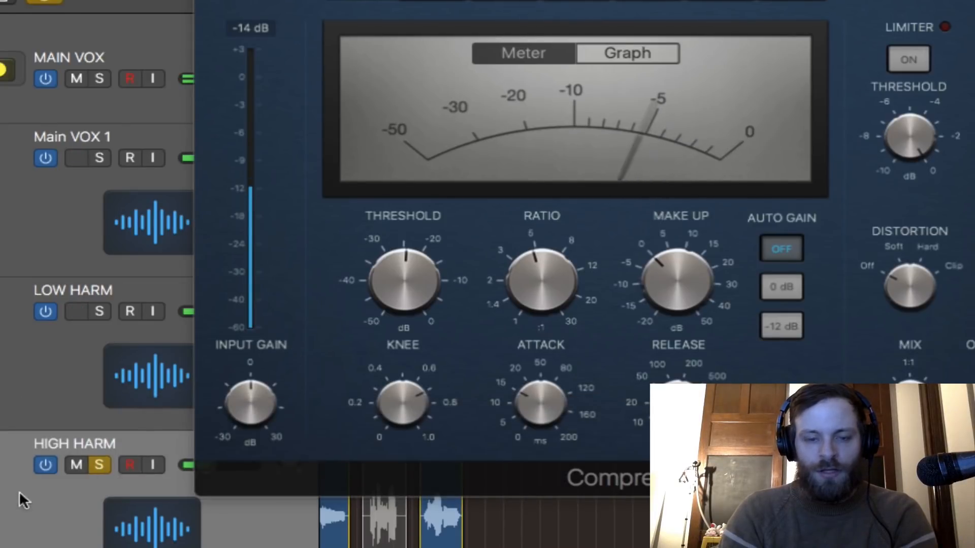
{"action": "key", "text": "space"}
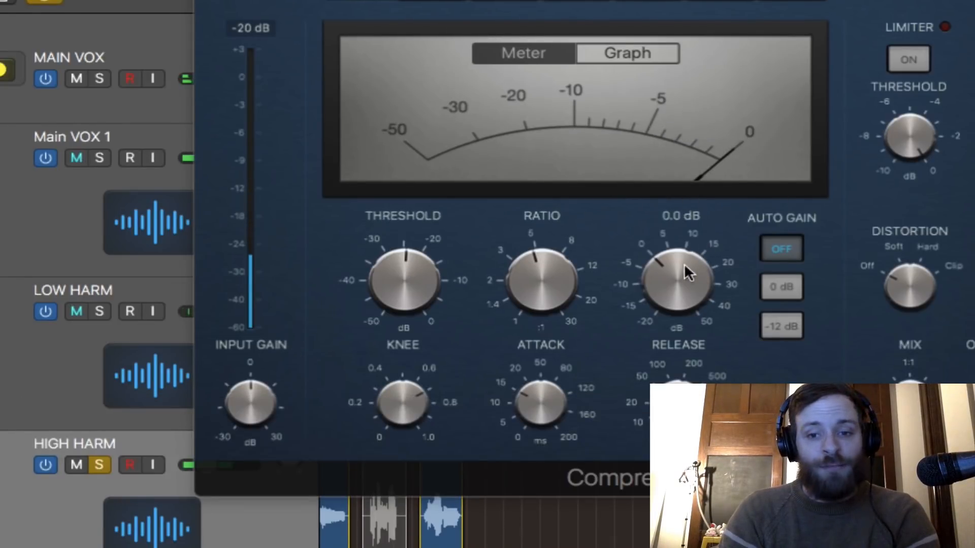
{"action": "scroll", "coordinate": [675, 260], "scroll_direction": "down", "scroll_amount": 5}
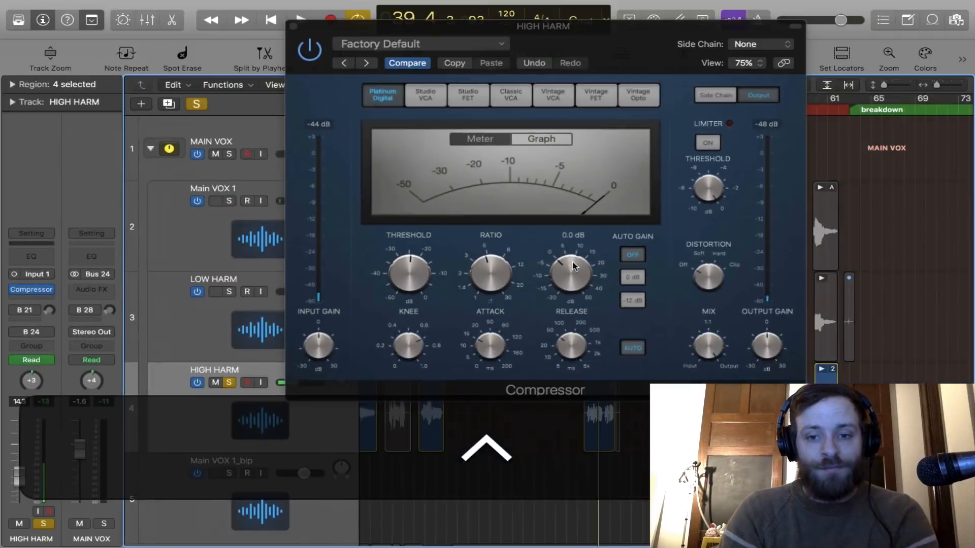
{"action": "key", "text": "space"}
{"action": "key", "text": "space"}
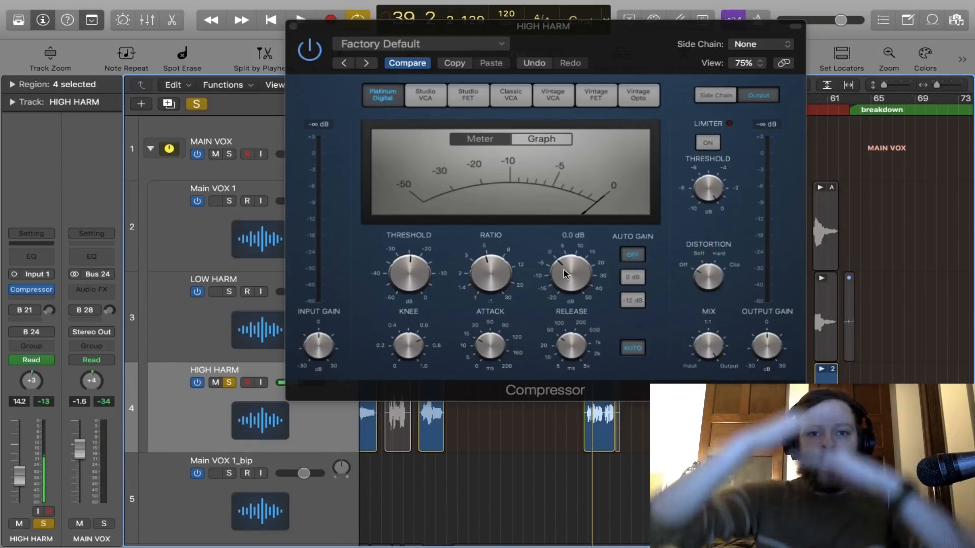
- Set the HIGH HARM compressor's make-up gain to 10.5 dB during playback, close the plug-in and stop playback
{"action": "key", "text": "space"}
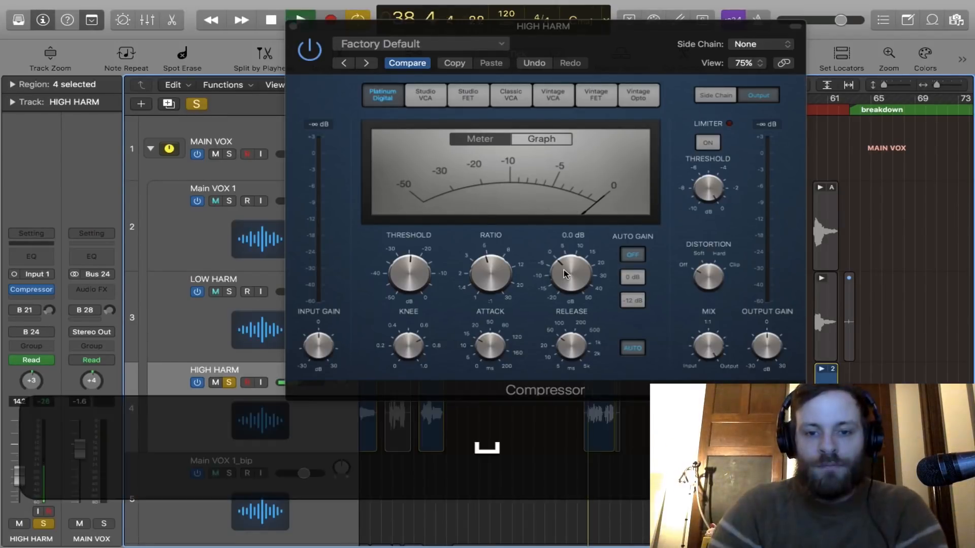
{"action": "left_click_drag", "start_coordinate": [565, 274], "coordinate": [567, 249]}
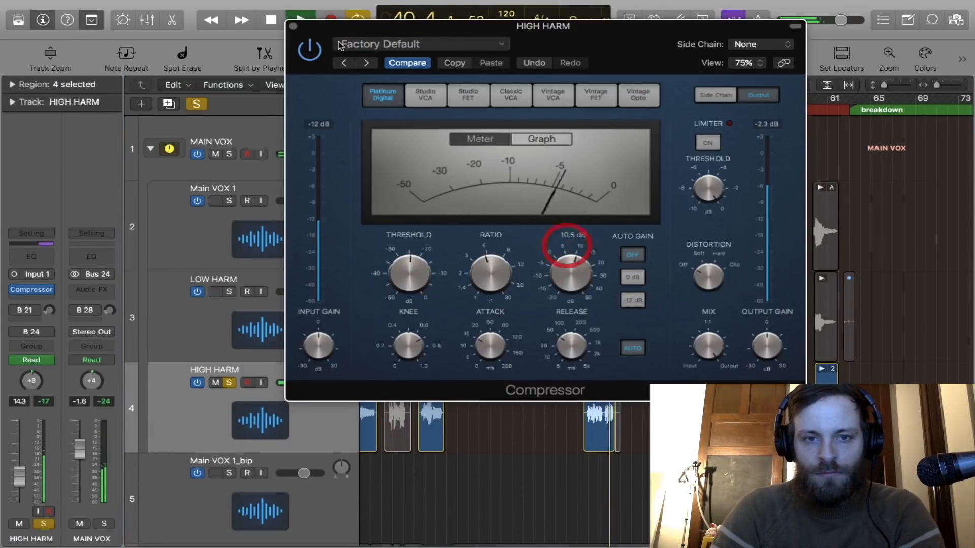
{"action": "left_click", "coordinate": [292, 26]}
{"action": "key", "text": "space"}
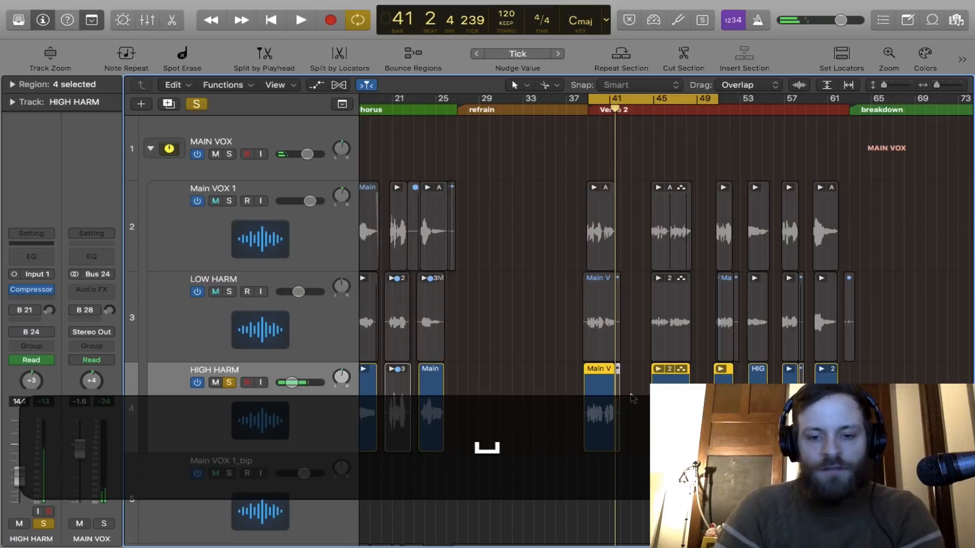
- Open the mixer and enlarge it so the channel strips' plug-in slots can be edited
{"action": "scroll", "coordinate": [630, 394], "scroll_direction": "up", "scroll_amount": 5}
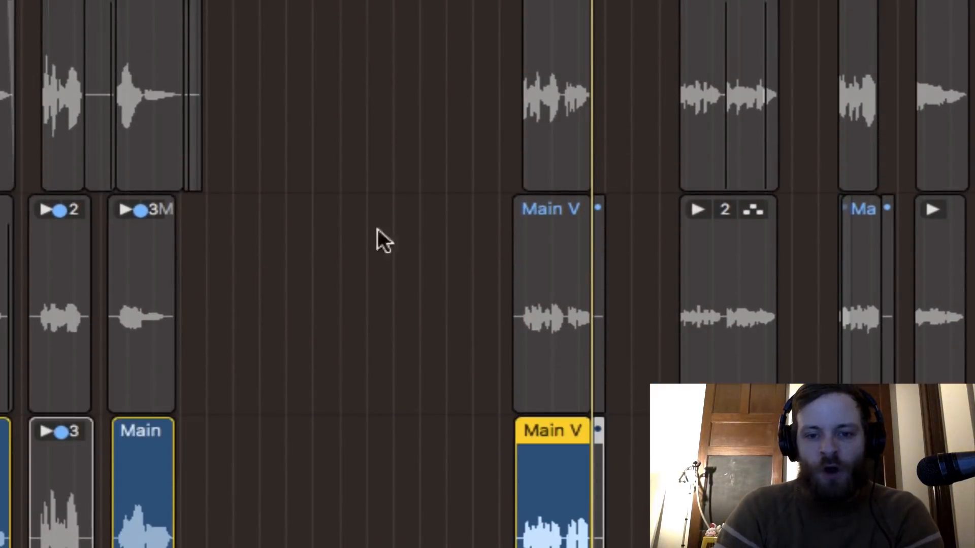
{"action": "scroll", "coordinate": [516, 300], "scroll_direction": "down", "scroll_amount": 5}
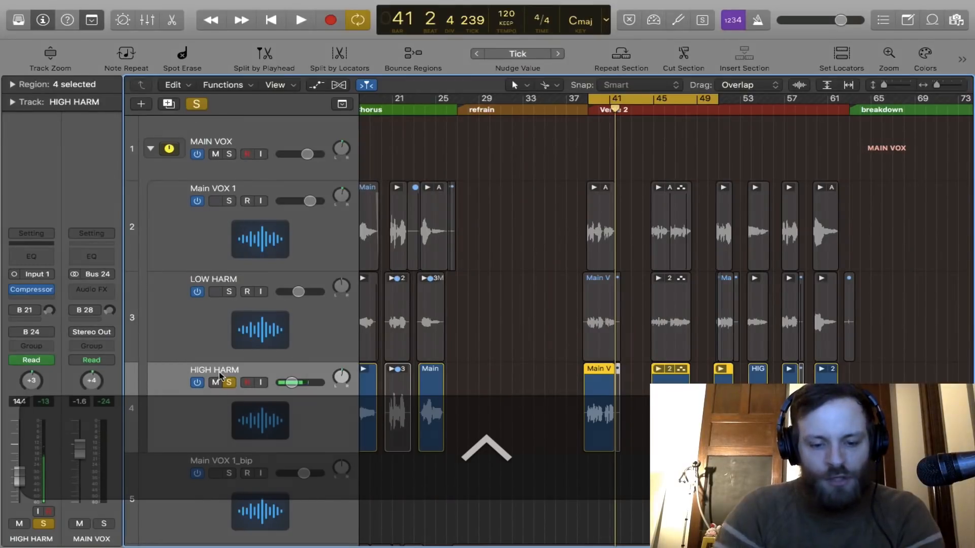
{"action": "key", "text": "x"}
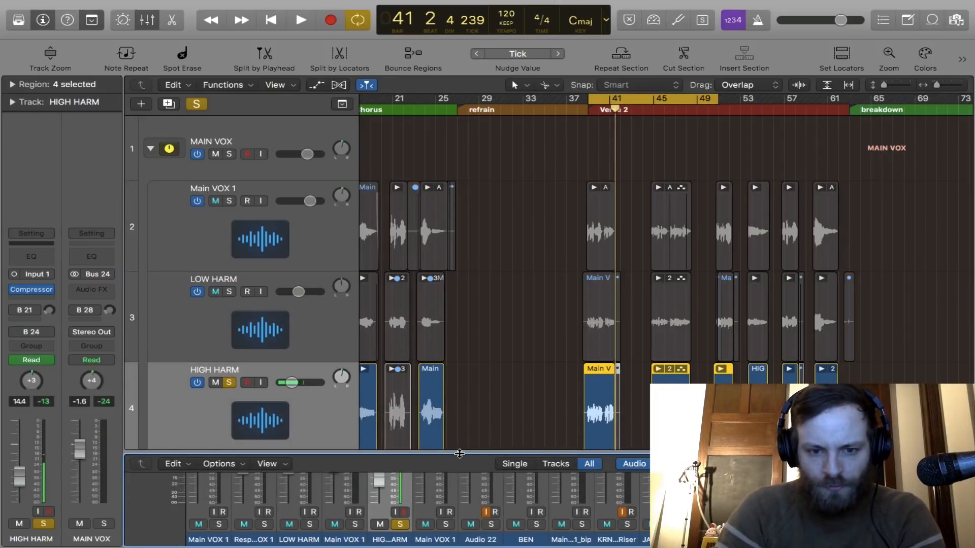
{"action": "left_click_drag", "start_coordinate": [460, 453], "coordinate": [470, 48]}
{"action": "scroll", "coordinate": [409, 251], "scroll_direction": "up", "scroll_amount": 3}
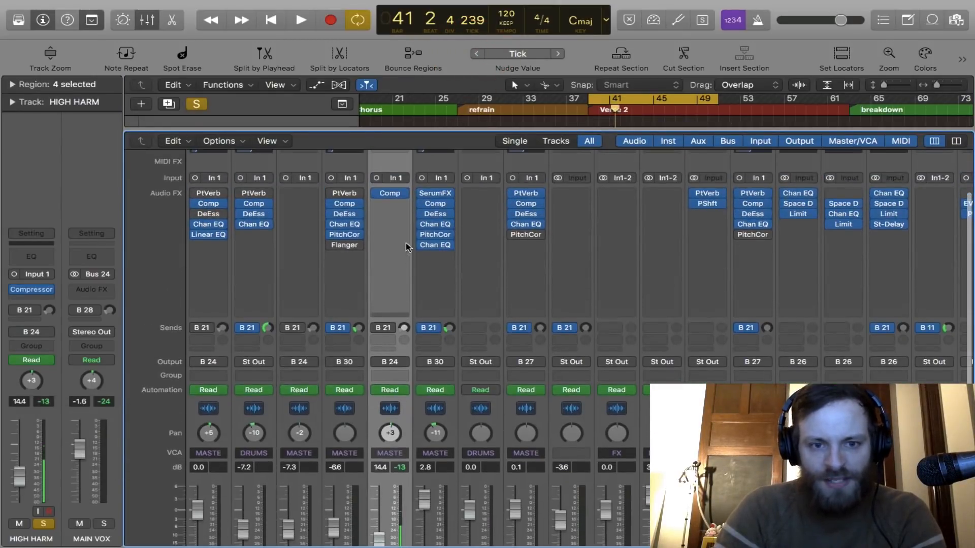
{"action": "scroll", "coordinate": [392, 247], "scroll_direction": "down", "scroll_amount": 3}
{"action": "scroll", "coordinate": [391, 247], "scroll_direction": "up", "scroll_amount": 2}
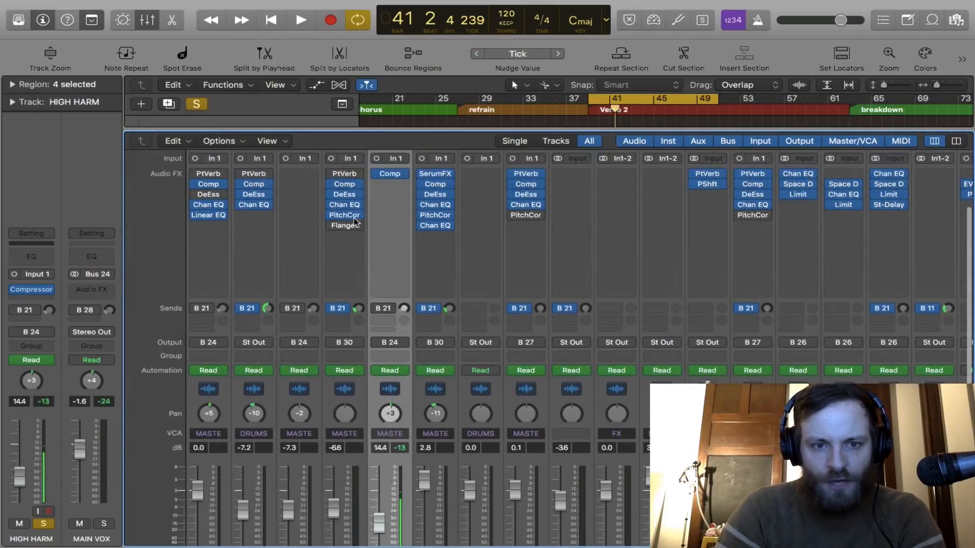
- Remove the PitchCor, Channel EQ, DeEsser and Compressor plug-ins from the Main VOX 1 strip between LOW HARM and HIGH HARM
{"action": "left_click", "coordinate": [359, 216]}
{"action": "left_click", "coordinate": [358, 233]}
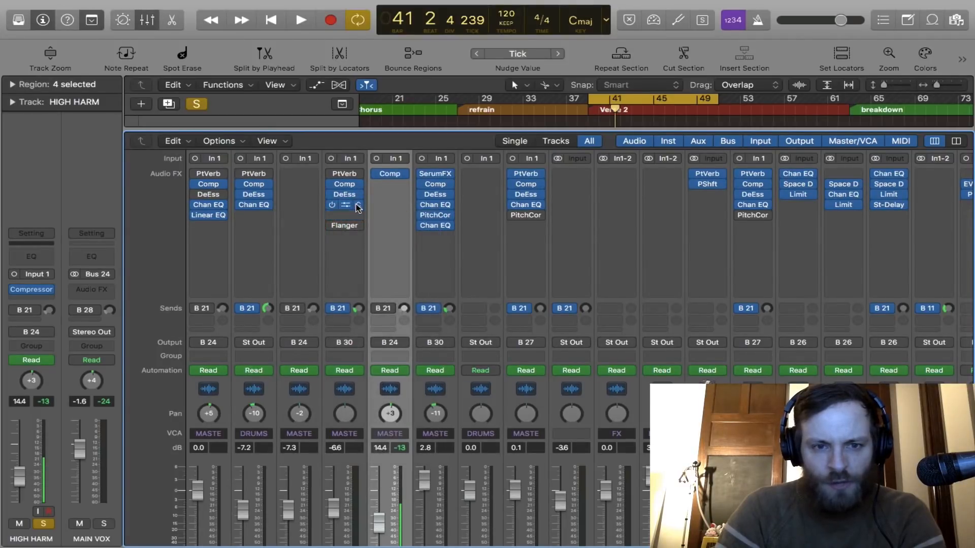
{"action": "left_click", "coordinate": [355, 205]}
{"action": "left_click", "coordinate": [357, 218]}
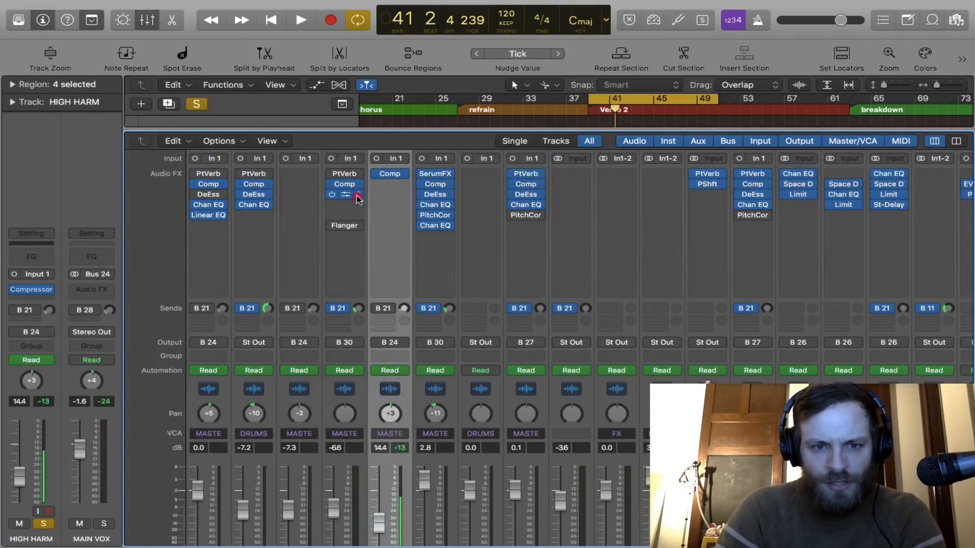
{"action": "left_click", "coordinate": [358, 195]}
{"action": "left_click", "coordinate": [359, 214]}
{"action": "left_click", "coordinate": [355, 185]}
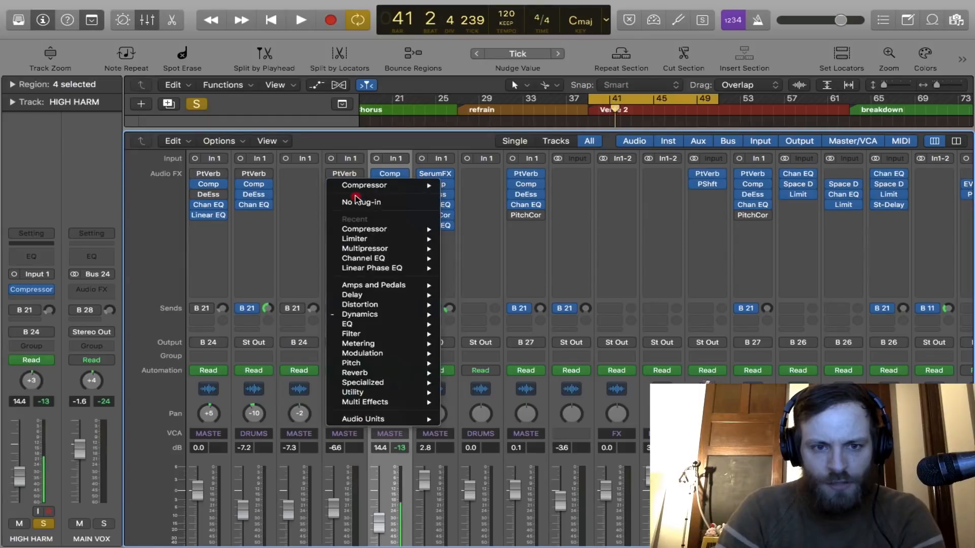
{"action": "left_click", "coordinate": [358, 202]}
{"action": "scroll", "coordinate": [417, 386], "scroll_direction": "down", "scroll_amount": 3}
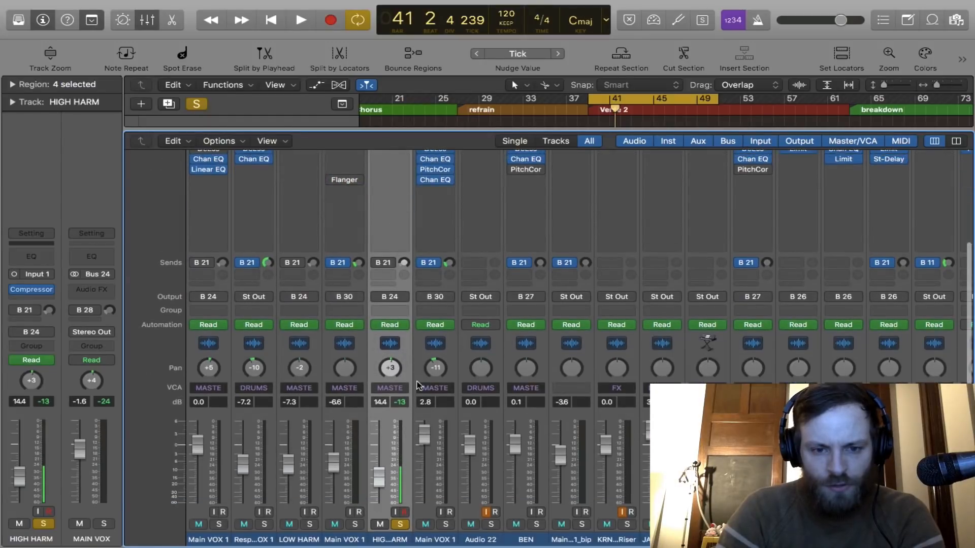
- Copy the HIGH HARM compressor onto the Main VOX 1 strip between LOW HARM and HIGH HARM
{"action": "key", "text": "space"}
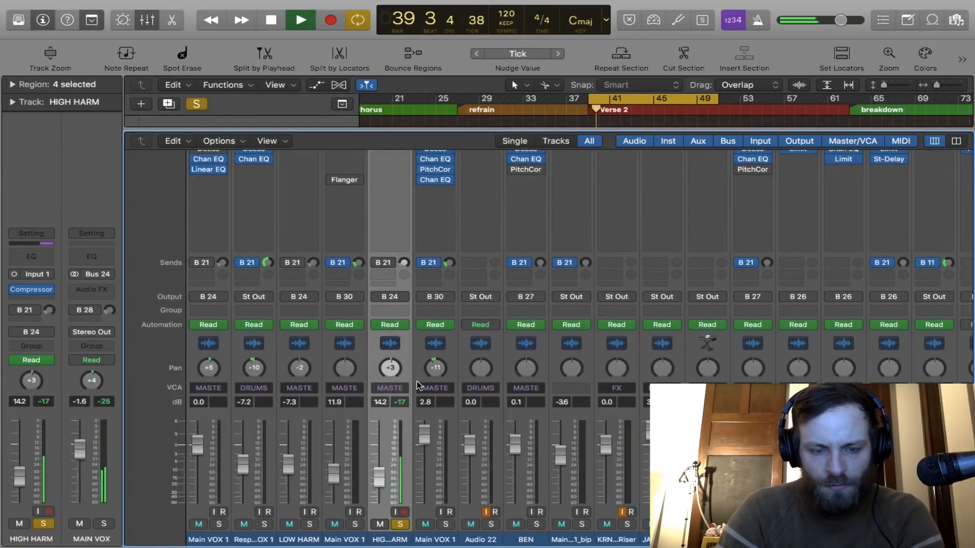
{"action": "scroll", "coordinate": [417, 386], "scroll_direction": "up", "scroll_amount": 3}
{"action": "key", "text": "space"}
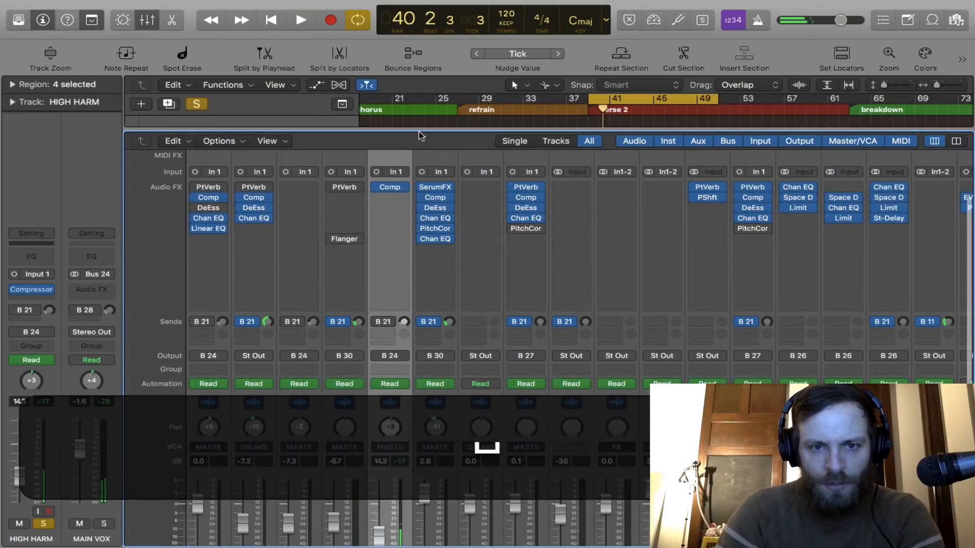
{"action": "left_click_drag", "start_coordinate": [420, 129], "coordinate": [472, 382]}
{"action": "scroll", "coordinate": [460, 307], "scroll_direction": "down", "scroll_amount": 5}
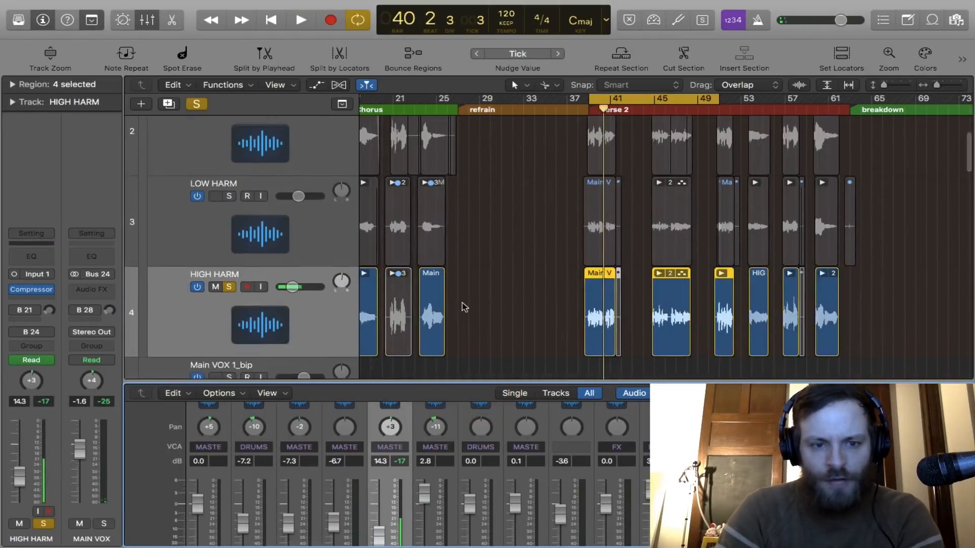
{"action": "scroll", "coordinate": [464, 307], "scroll_direction": "up", "scroll_amount": 1}
{"action": "scroll", "coordinate": [435, 459], "scroll_direction": "up", "scroll_amount": 5}
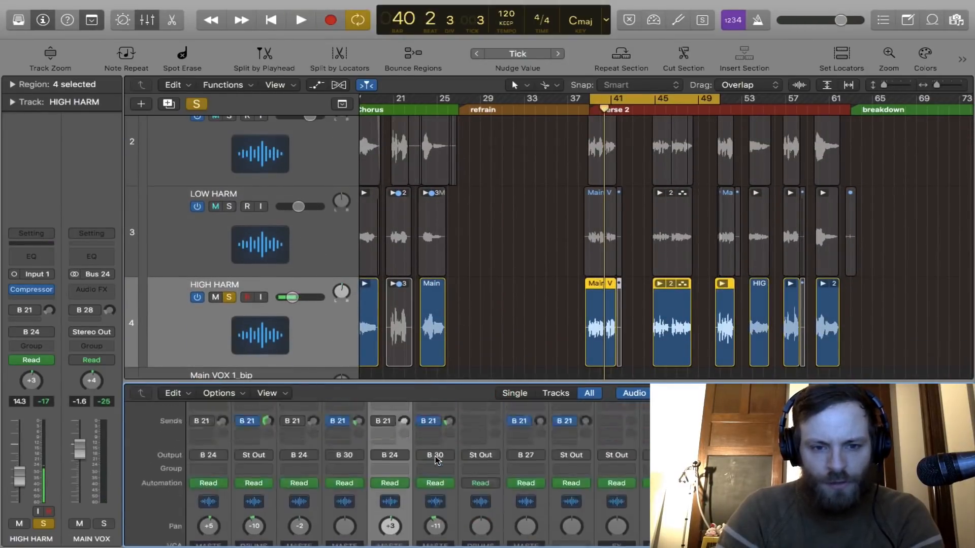
{"action": "scroll", "coordinate": [435, 459], "scroll_direction": "up", "scroll_amount": 2}
{"action": "key", "text": "alt"}
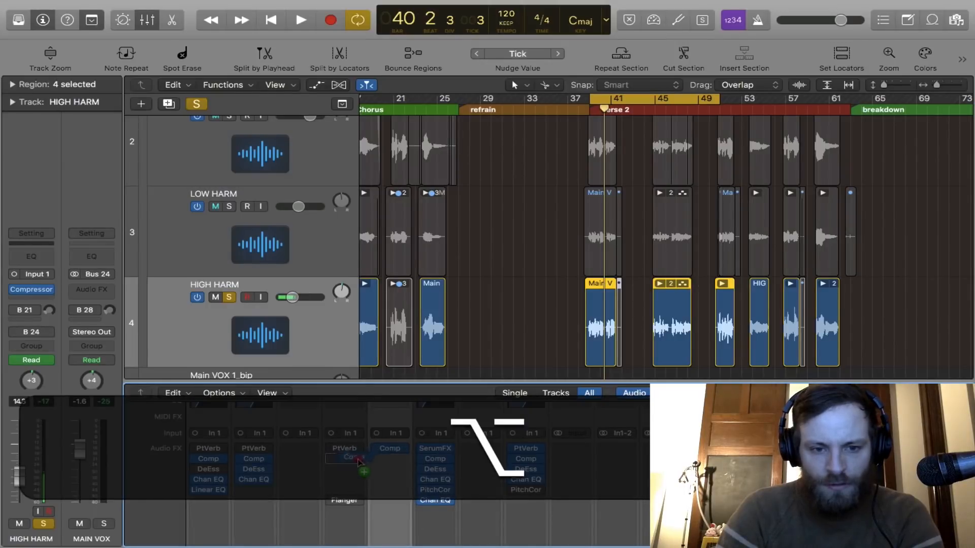
{"action": "key", "text": "alt+space"}
- Stop playback and enlarge the mixer again so the full channel strips, from plug-ins to faders, can be reached
{"action": "scroll", "coordinate": [420, 475], "scroll_direction": "down", "scroll_amount": 7}
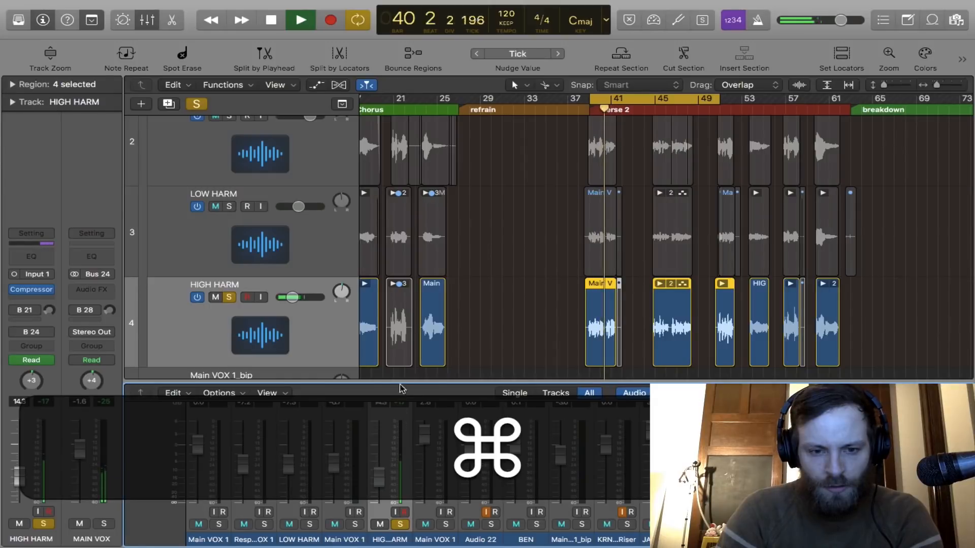
{"action": "key", "text": "space"}
{"action": "left_click_drag", "start_coordinate": [401, 383], "coordinate": [433, 83]}
{"action": "scroll", "coordinate": [438, 410], "scroll_direction": "down", "scroll_amount": 1}
{"action": "scroll", "coordinate": [437, 410], "scroll_direction": "up", "scroll_amount": 1}
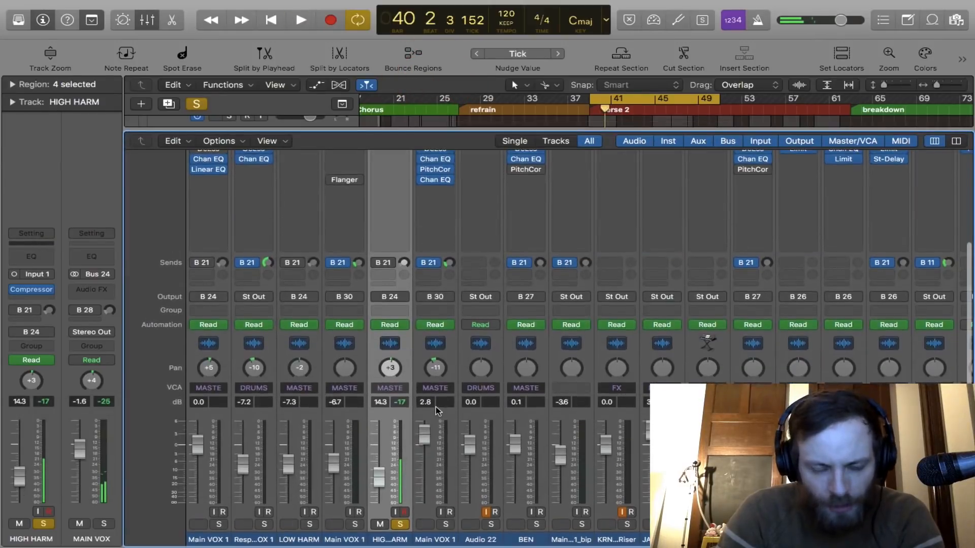
{"action": "scroll", "coordinate": [412, 442], "scroll_direction": "up", "scroll_amount": 5}
{"action": "scroll", "coordinate": [412, 441], "scroll_direction": "down", "scroll_amount": 5}
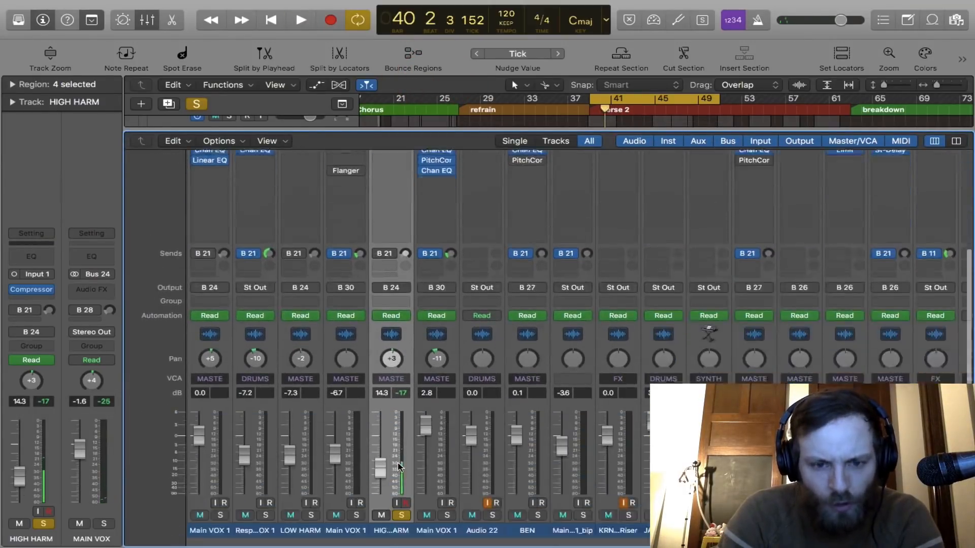
- Solo the LOW HARM strip together with HIGH HARM during verse 2 playback
{"action": "key", "text": "space"}
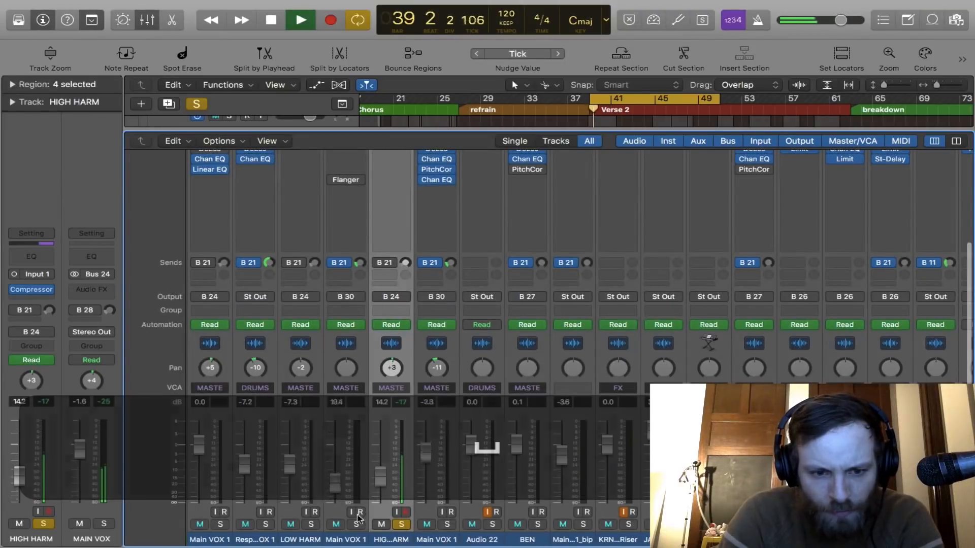
{"action": "left_click", "coordinate": [312, 524], "text": "ctrl"}
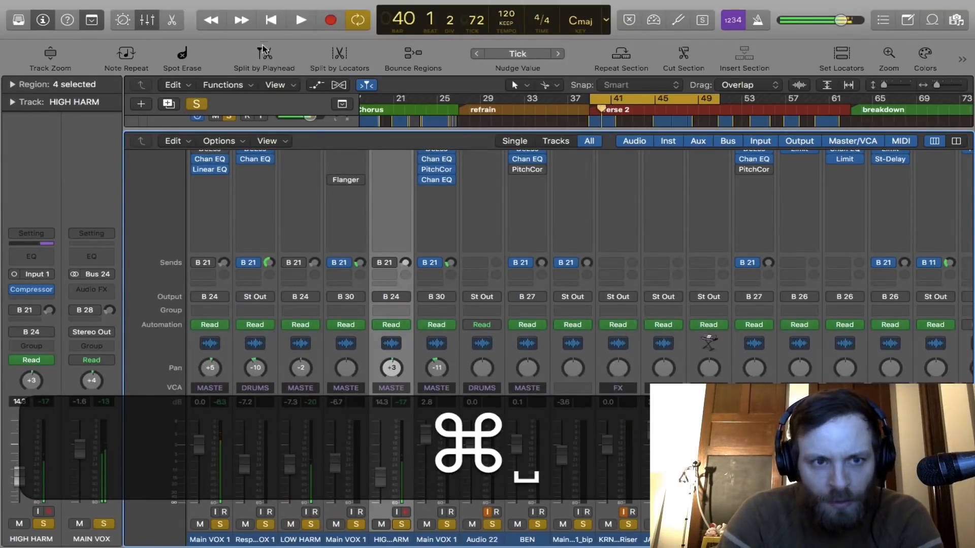
{"action": "left_click", "coordinate": [201, 105]}
{"action": "left_click", "coordinate": [402, 524]}
{"action": "key", "text": "space"}
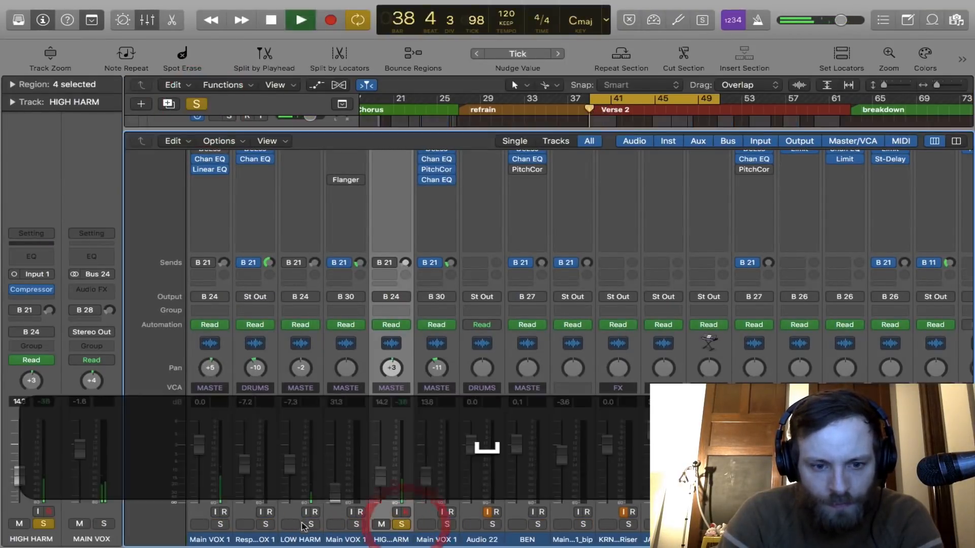
- Copy the HIGH HARM compressor into the first audio effect slot of the LOW HARM strip
{"action": "scroll", "coordinate": [354, 293], "scroll_direction": "up", "scroll_amount": 3}
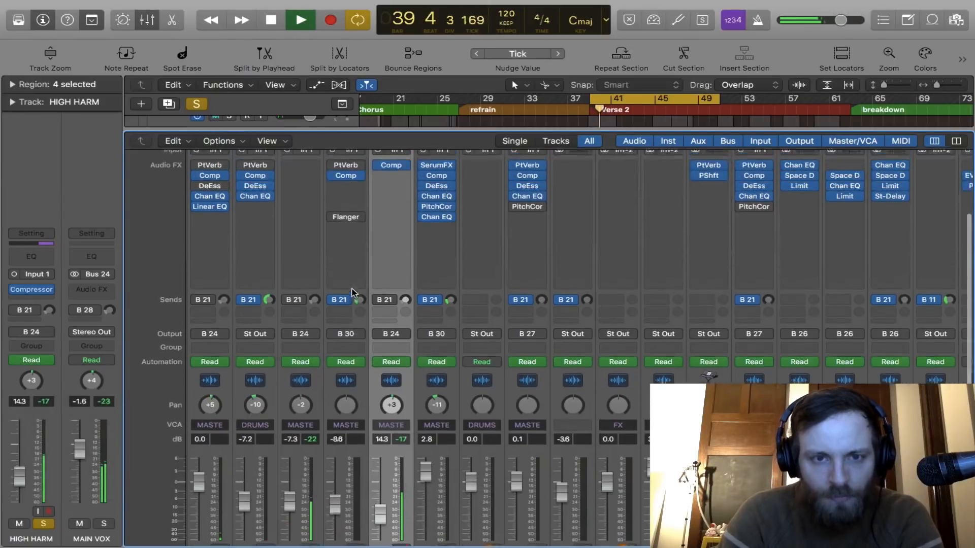
{"action": "scroll", "coordinate": [354, 293], "scroll_direction": "up", "scroll_amount": 2}
{"action": "left_click_drag", "start_coordinate": [391, 188], "coordinate": [301, 195]}
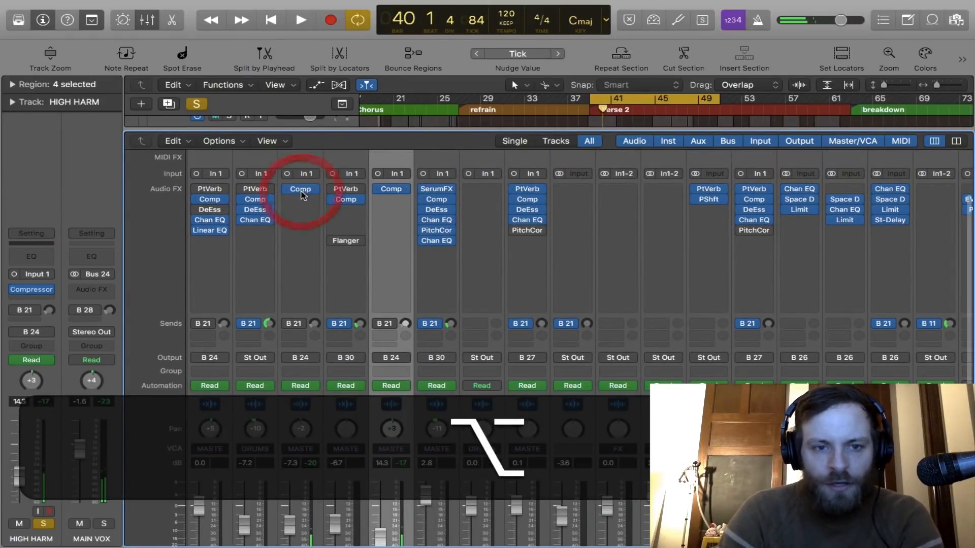
{"action": "key", "text": "space"}
- Set the LOW HARM compressor's make-up gain to 6.0 dB while listening to the verse
{"action": "scroll", "coordinate": [311, 246], "scroll_direction": "down", "scroll_amount": 3}
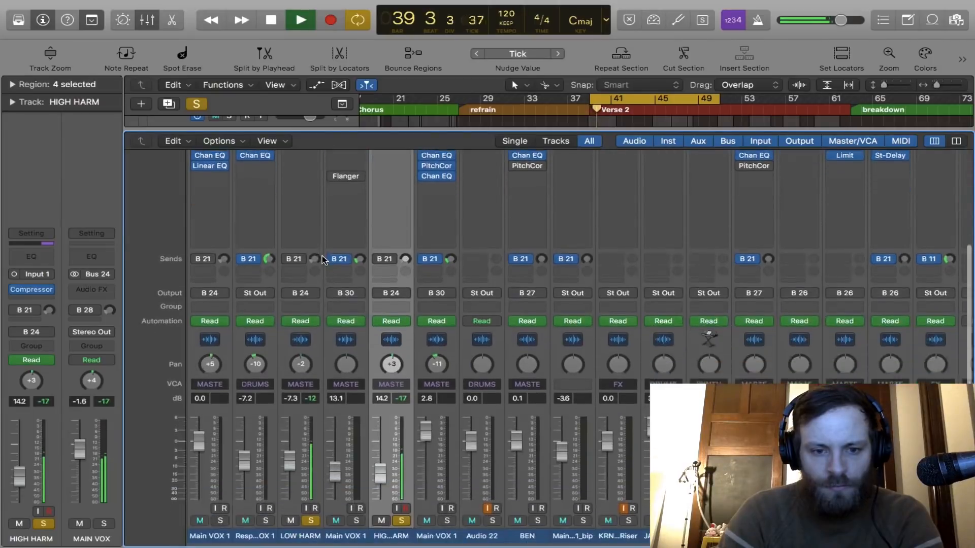
{"action": "scroll", "coordinate": [319, 236], "scroll_direction": "up", "scroll_amount": 4}
{"action": "left_click", "coordinate": [303, 217]}
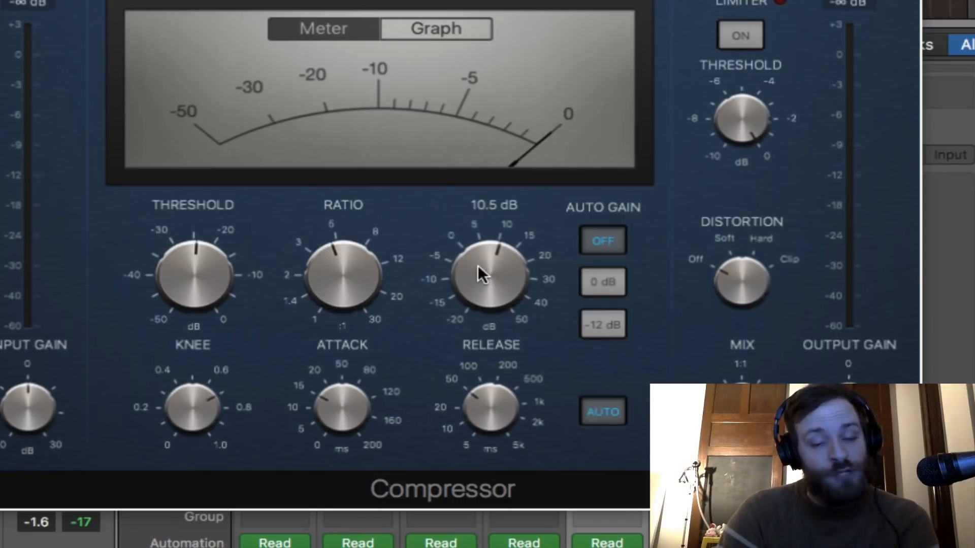
{"action": "left_click_drag", "start_coordinate": [480, 263], "coordinate": [481, 282]}
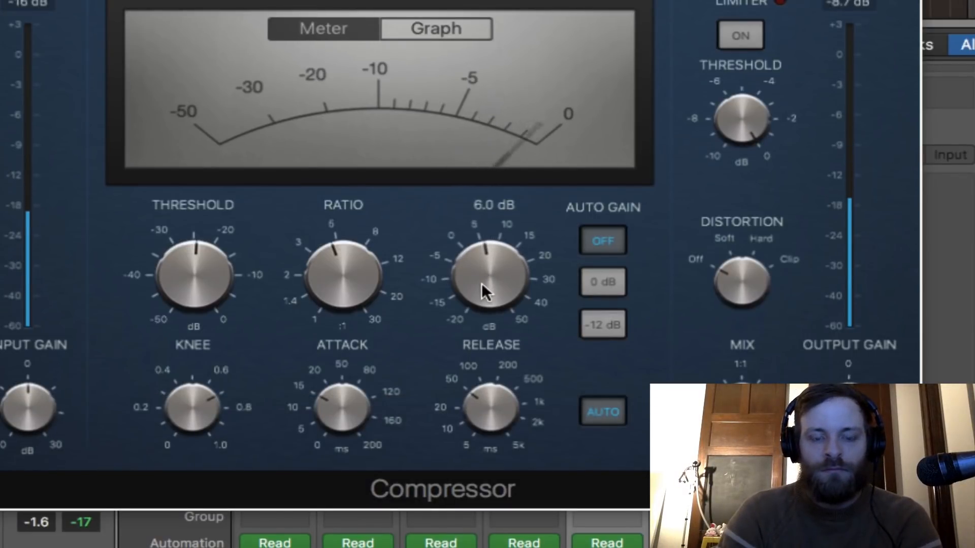
{"action": "key", "text": "space"}
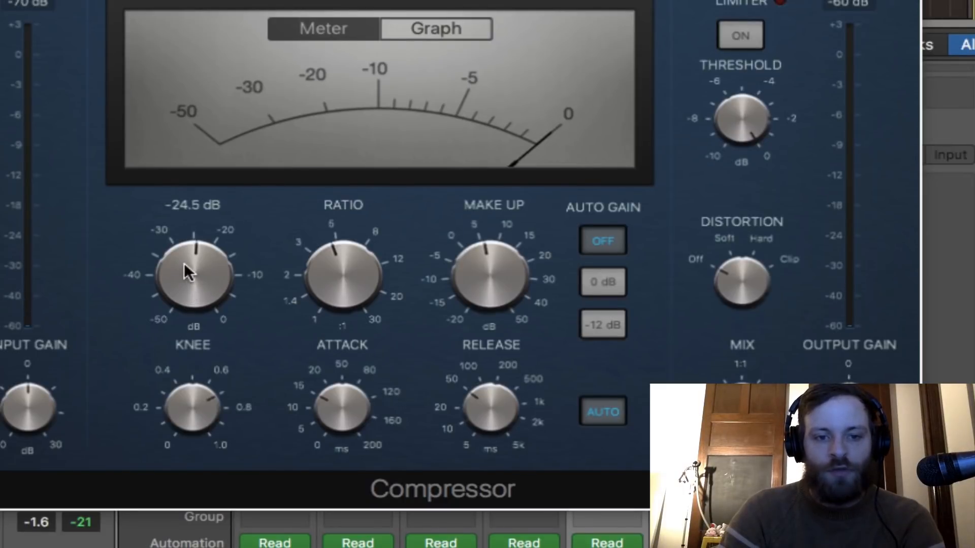
- Set the LOW HARM compressor's threshold to -28.5 dB during playback, then stop and close the plug-in
{"action": "key", "text": "space"}
{"action": "left_click_drag", "start_coordinate": [183, 260], "coordinate": [181, 277]}
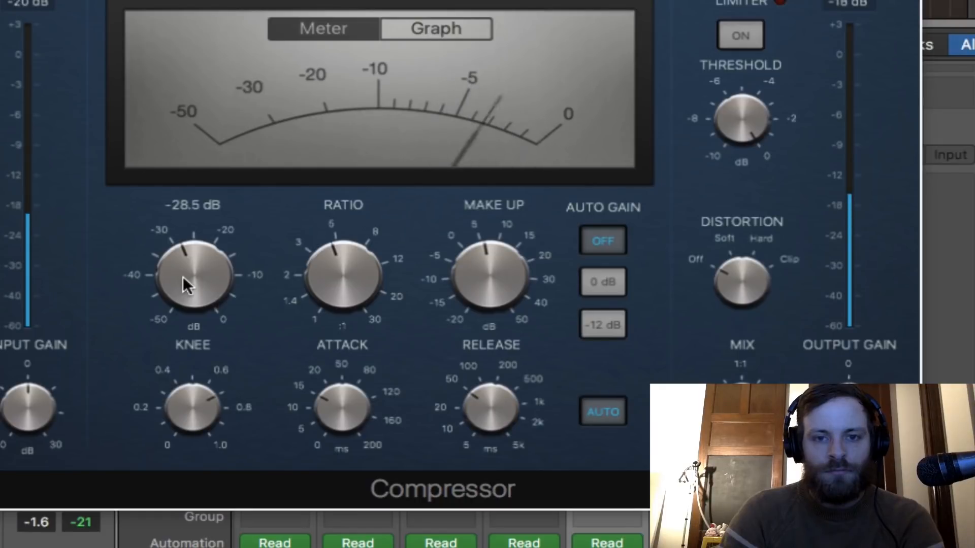
{"action": "key", "text": "space"}
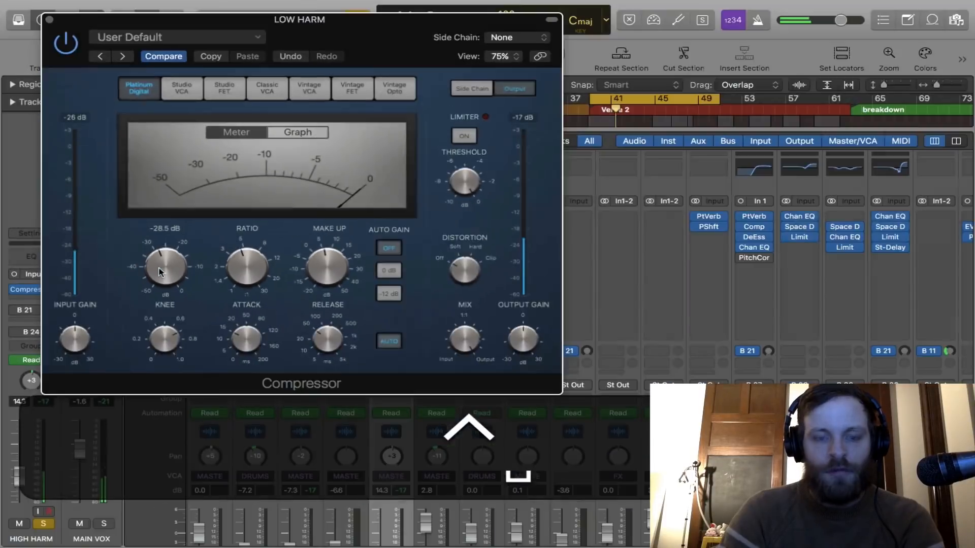
{"action": "left_click", "coordinate": [49, 20]}
- Briefly solo the Main VOX 1 strips on either side of HIGH HARM to check whether they carry the lead vocal
{"action": "scroll", "coordinate": [355, 507], "scroll_direction": "down", "scroll_amount": 5}
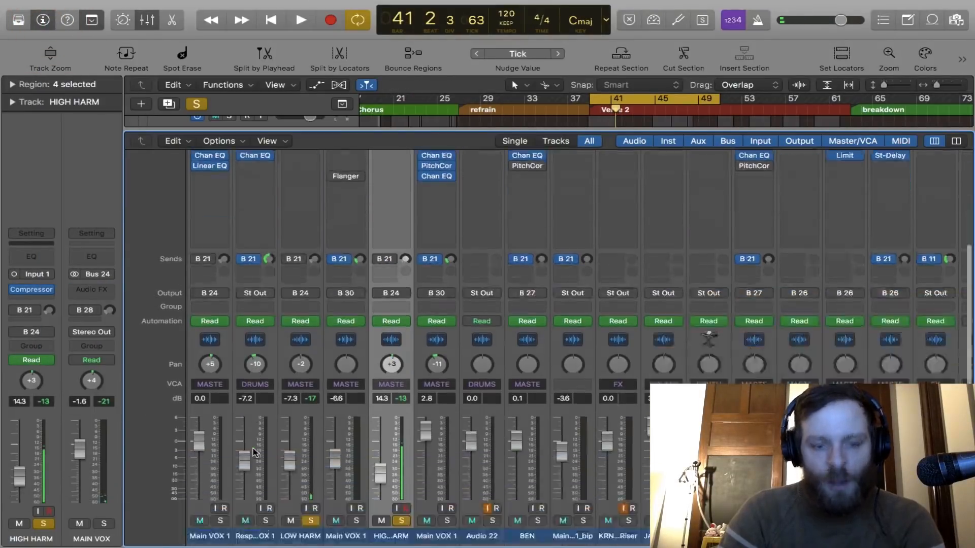
{"action": "left_click", "coordinate": [357, 524]}
{"action": "key", "text": "space"}
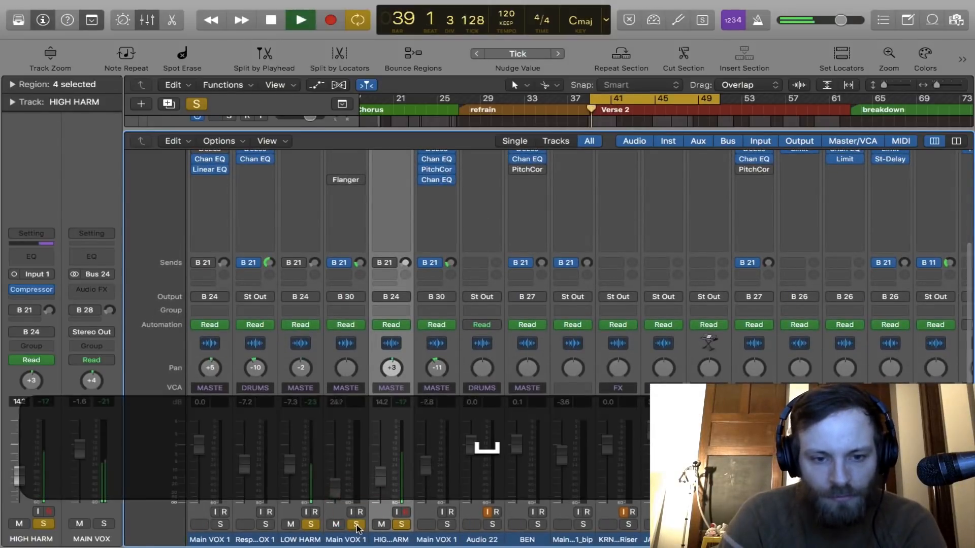
{"action": "left_click", "coordinate": [357, 524]}
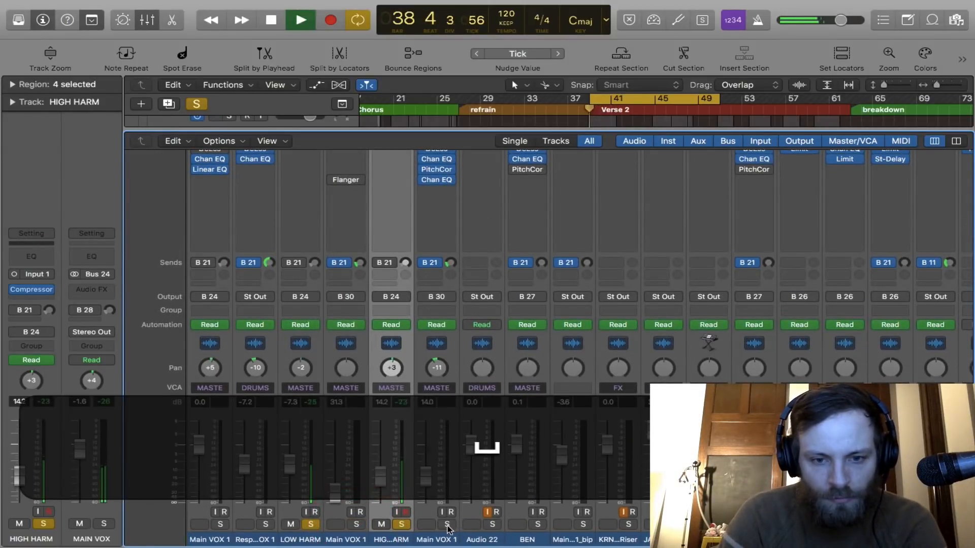
{"action": "left_click", "coordinate": [447, 523]}
{"action": "left_click", "coordinate": [447, 523]}
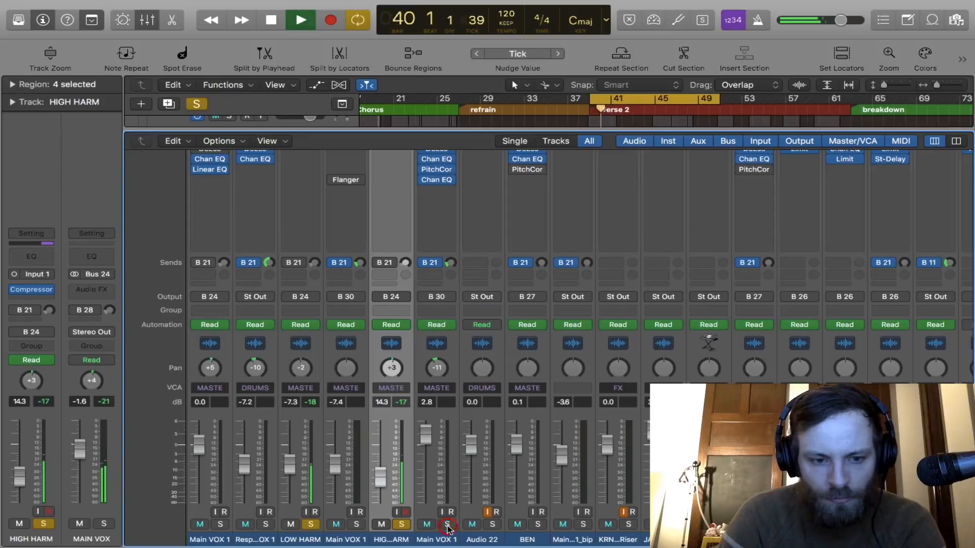
{"action": "key", "text": "space"}
{"action": "key", "text": "space"}
- Solo the first Main VOX 1 strip alongside the harmonies and remove its Compressor and Channel EQ plug-ins
{"action": "left_click", "coordinate": [224, 525]}
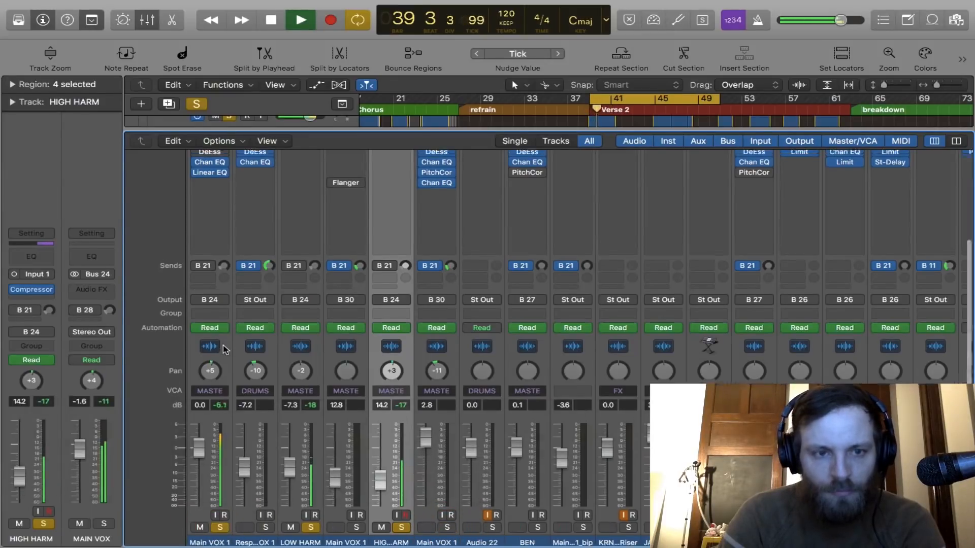
{"action": "scroll", "coordinate": [222, 194], "scroll_direction": "up", "scroll_amount": 4}
{"action": "key", "text": "space"}
{"action": "left_click", "coordinate": [222, 194]}
{"action": "left_click", "coordinate": [222, 210]}
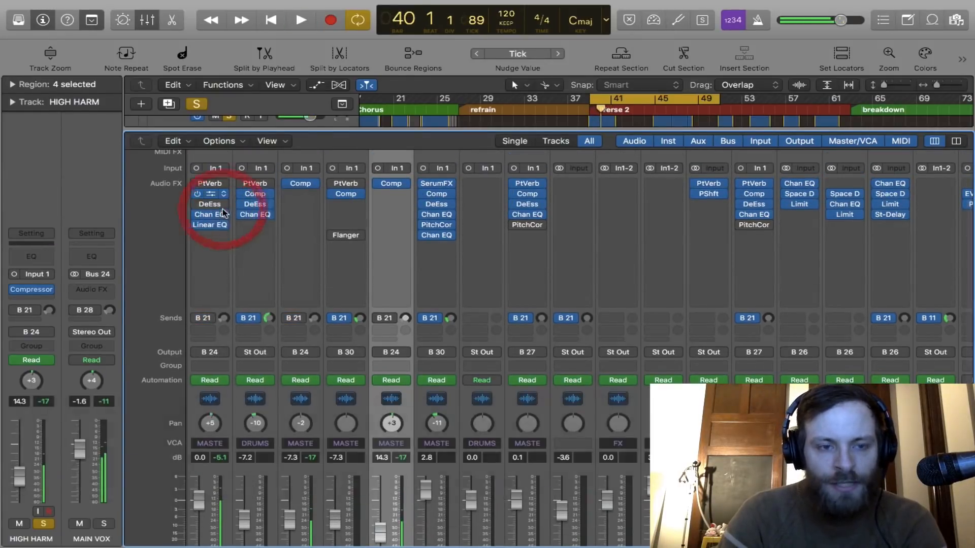
{"action": "left_click", "coordinate": [221, 214]}
{"action": "left_click", "coordinate": [224, 232]}
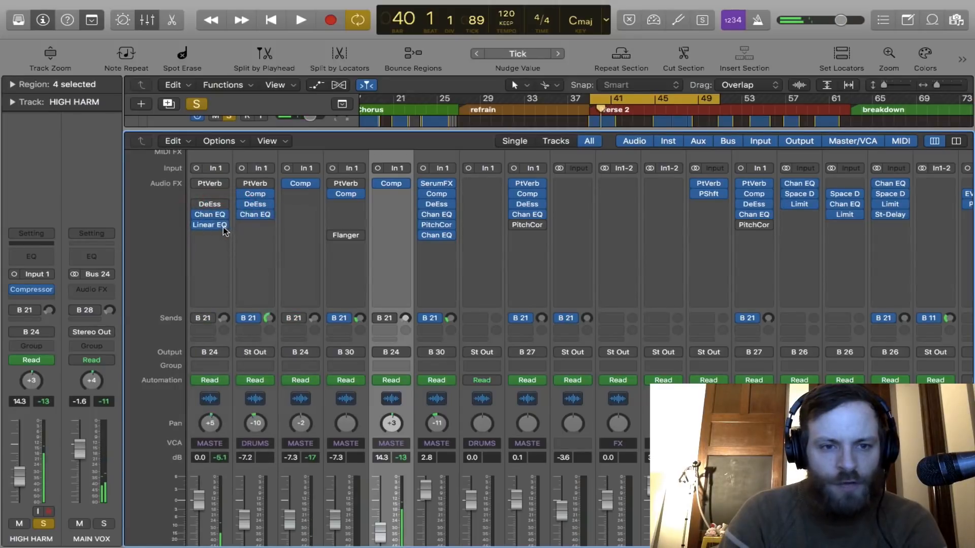
{"action": "left_click", "coordinate": [224, 231]}
{"action": "left_click", "coordinate": [224, 242]}
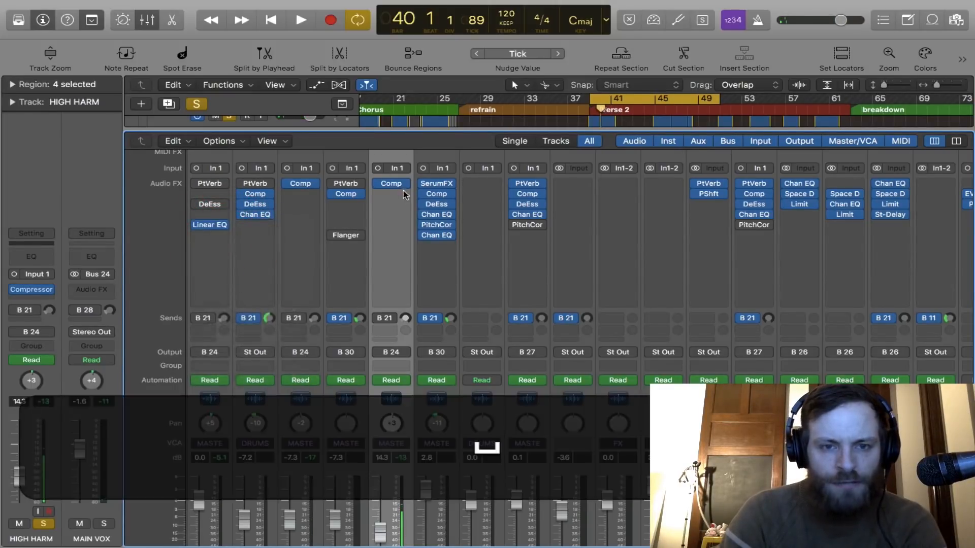
- Replace the first Main VOX 1 strip's Linear EQ with a copy of the HIGH HARM compressor and set its make-up gain to 5.5 dB
{"action": "key", "text": "space"}
{"action": "left_click_drag", "start_coordinate": [391, 183], "coordinate": [217, 222]}
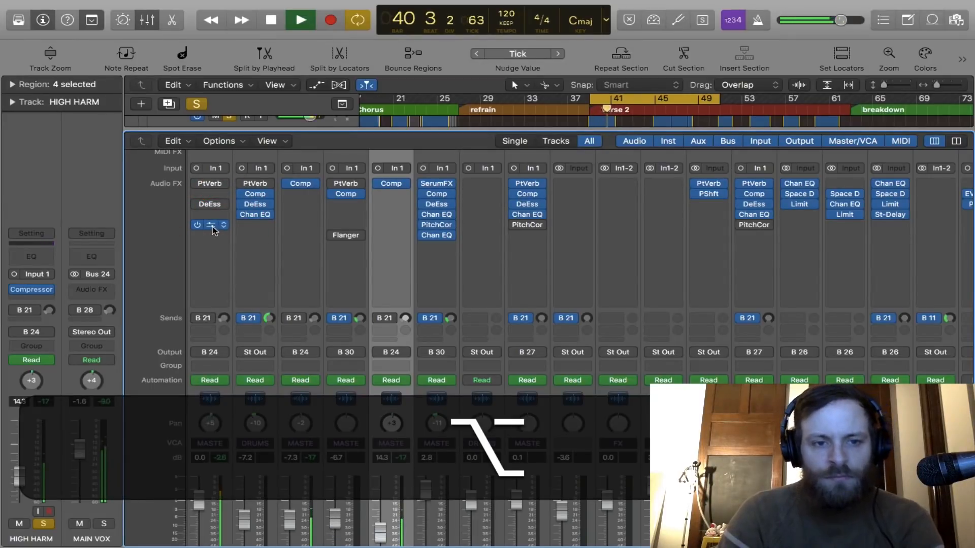
{"action": "left_click", "coordinate": [213, 230]}
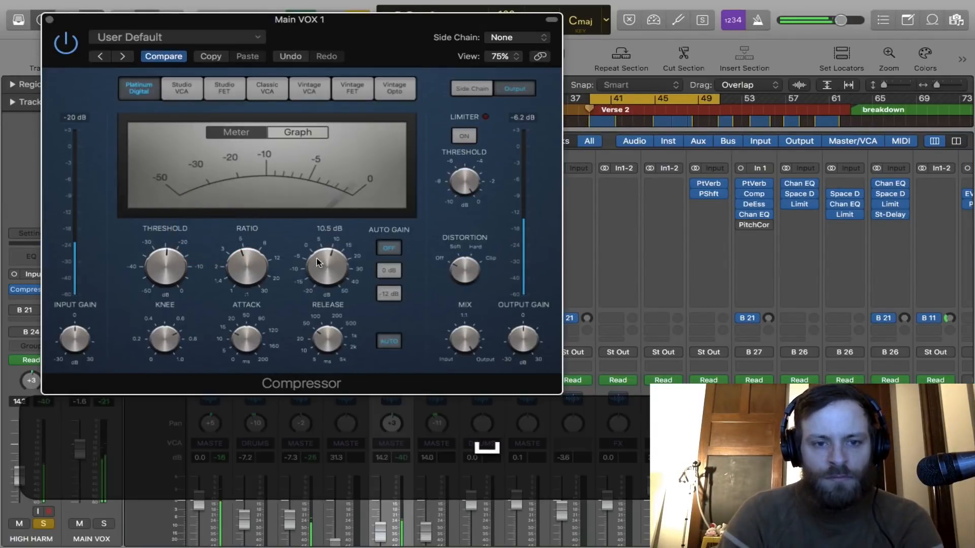
{"action": "left_click", "coordinate": [317, 262]}
{"action": "left_click_drag", "start_coordinate": [317, 263], "coordinate": [320, 274]}
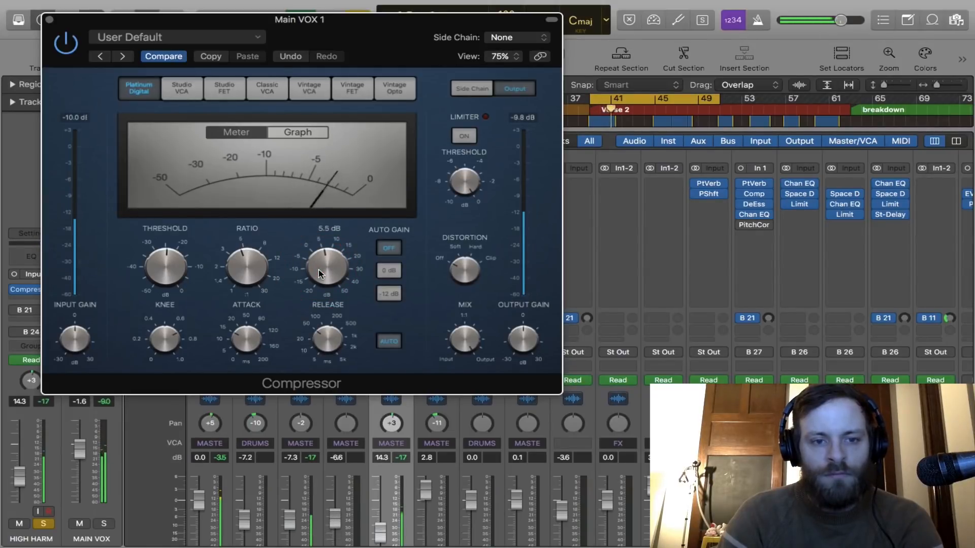
{"action": "key", "text": "space"}
{"action": "left_click", "coordinate": [49, 20]}
- Close the mixer and bring the lead and harmony vocal tracks into view in the arrangement
{"action": "key", "text": "x"}
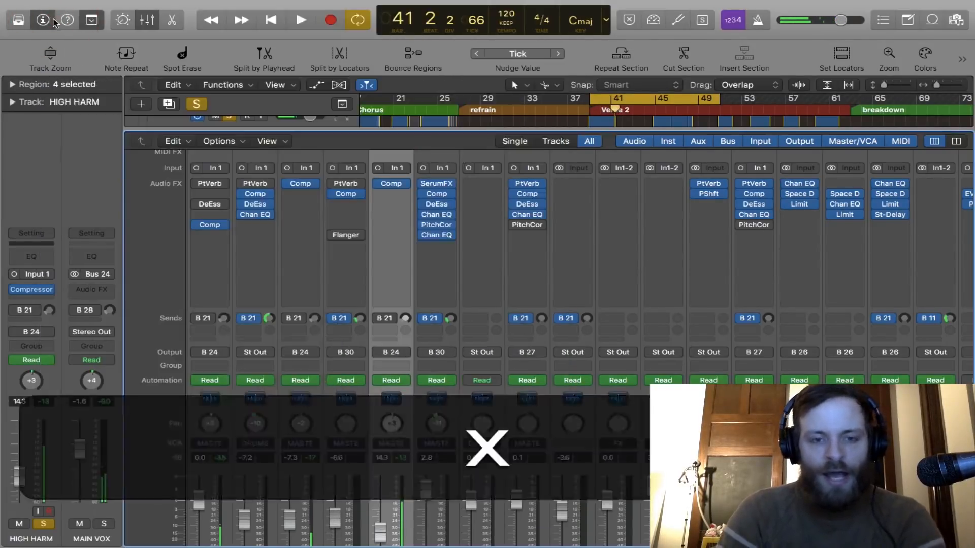
{"action": "scroll", "coordinate": [284, 222], "scroll_direction": "up", "scroll_amount": 5}
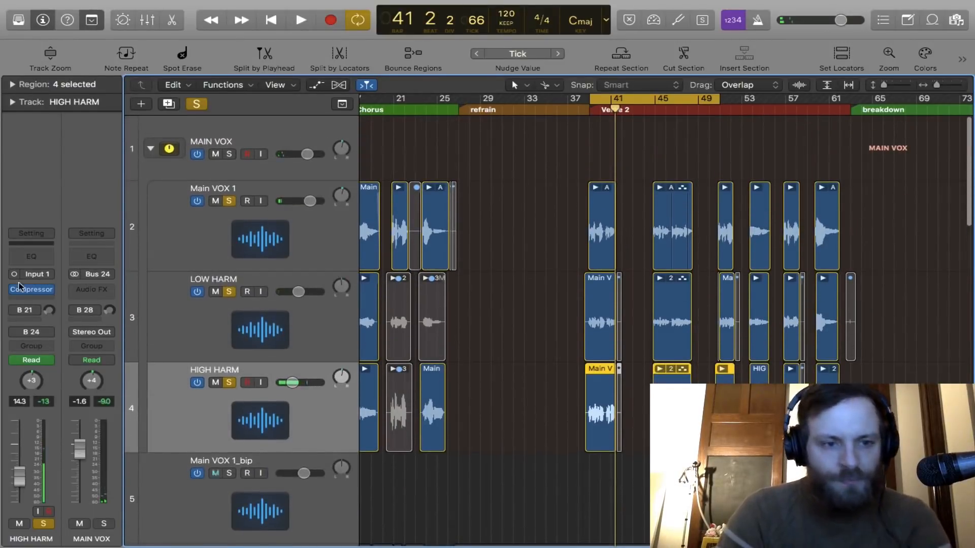
{"action": "key", "text": "ctrl"}
{"action": "left_click", "coordinate": [301, 364]}
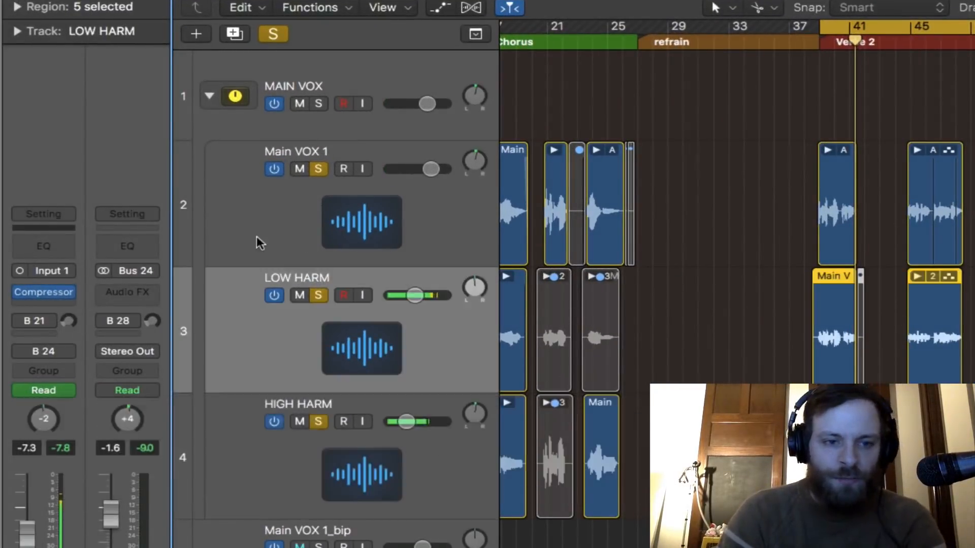
- Select the Main VOX 1, LOW HARM and HIGH HARM tracks in turn to review the three vocals and their compressors
{"action": "left_click", "coordinate": [249, 224]}
{"action": "left_click", "coordinate": [249, 334]}
{"action": "left_click", "coordinate": [245, 426]}
{"action": "left_click", "coordinate": [246, 370]}
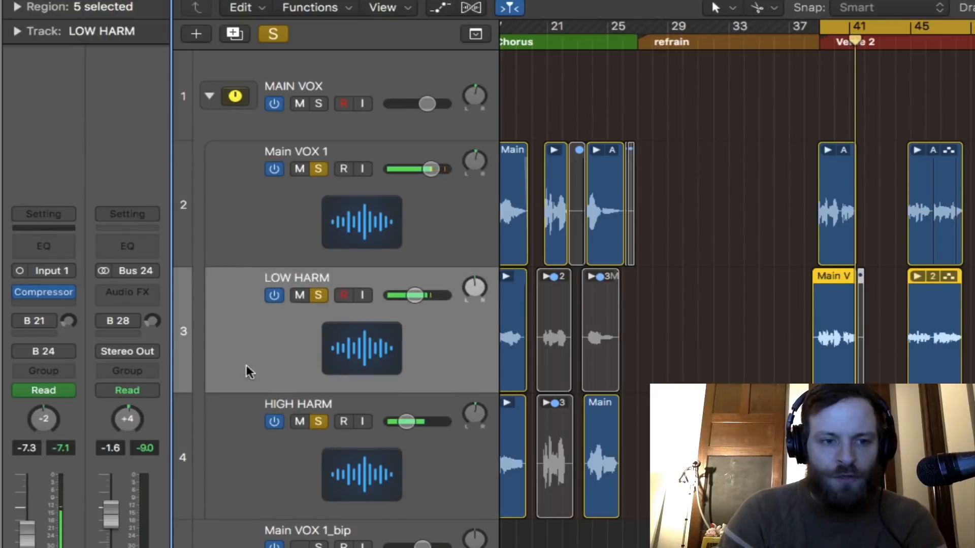
{"action": "left_click", "coordinate": [227, 219]}
{"action": "left_click", "coordinate": [239, 379]}
{"action": "left_click", "coordinate": [245, 406]}
{"action": "left_click", "coordinate": [243, 342]}
{"action": "left_click", "coordinate": [240, 207]}
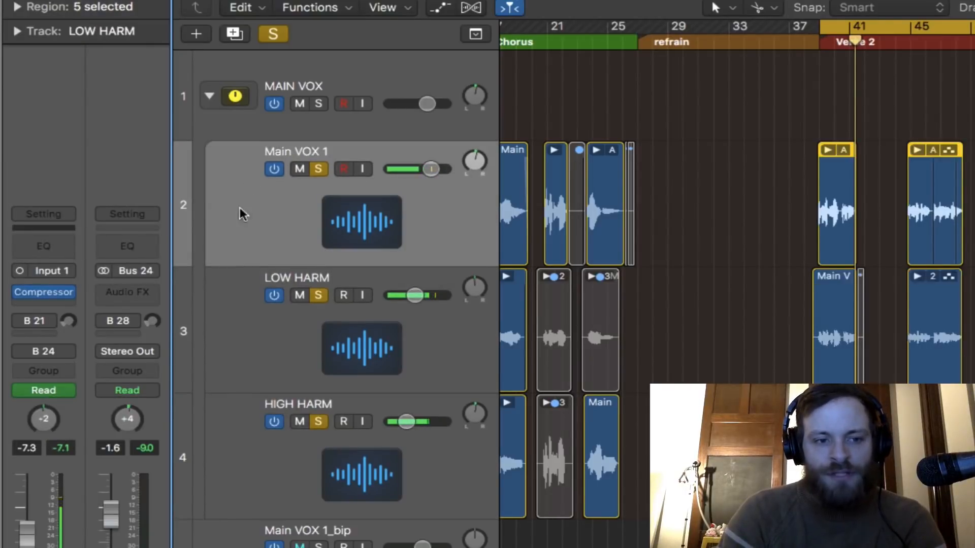
- Compare the compressed Main VOX 1, LOW HARM and HIGH HARM tracks and audition the soloed vocals over Verse 2
{"action": "mouse_move", "coordinate": [50, 292]}
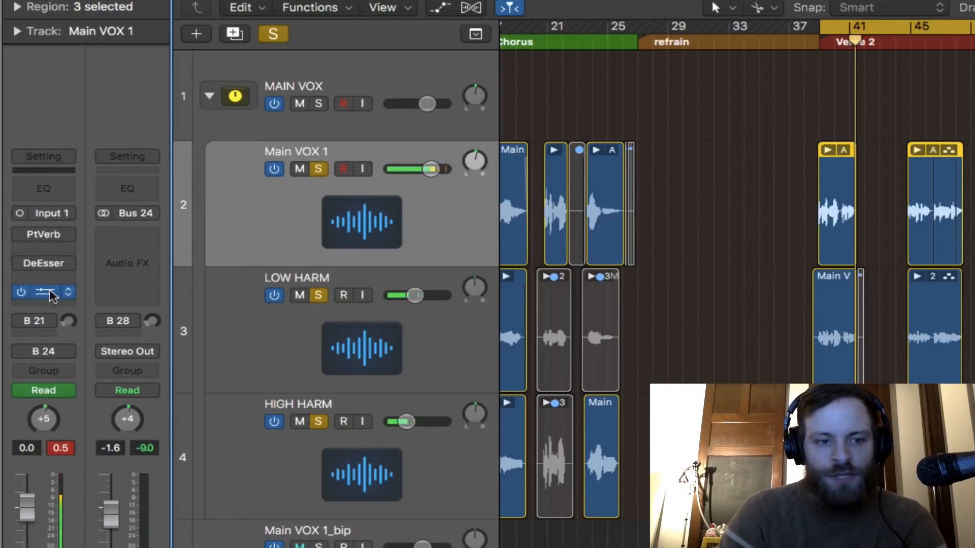
{"action": "left_click", "coordinate": [249, 326]}
{"action": "left_click", "coordinate": [248, 463]}
{"action": "left_click", "coordinate": [249, 352]}
{"action": "left_click", "coordinate": [250, 211]}
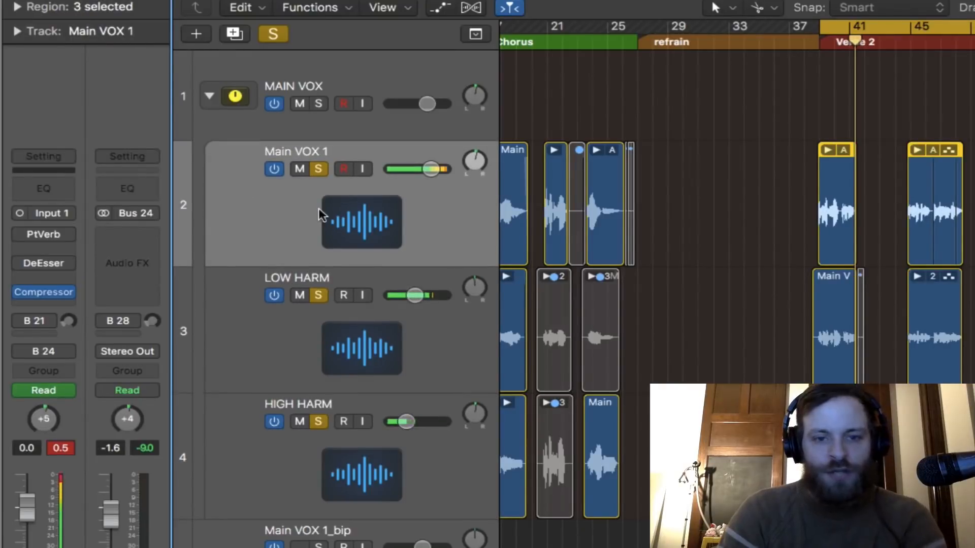
{"action": "key", "text": "space"}
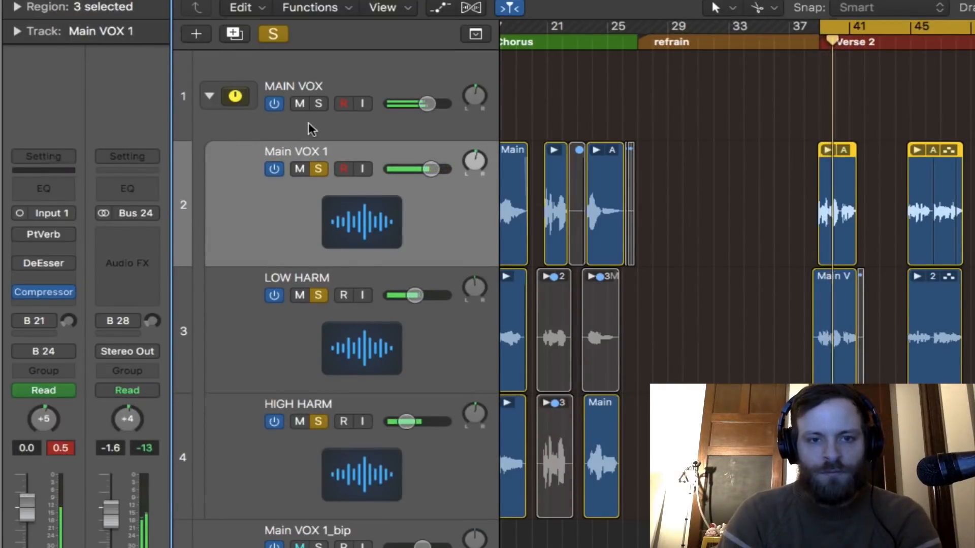
{"action": "key", "text": "space"}
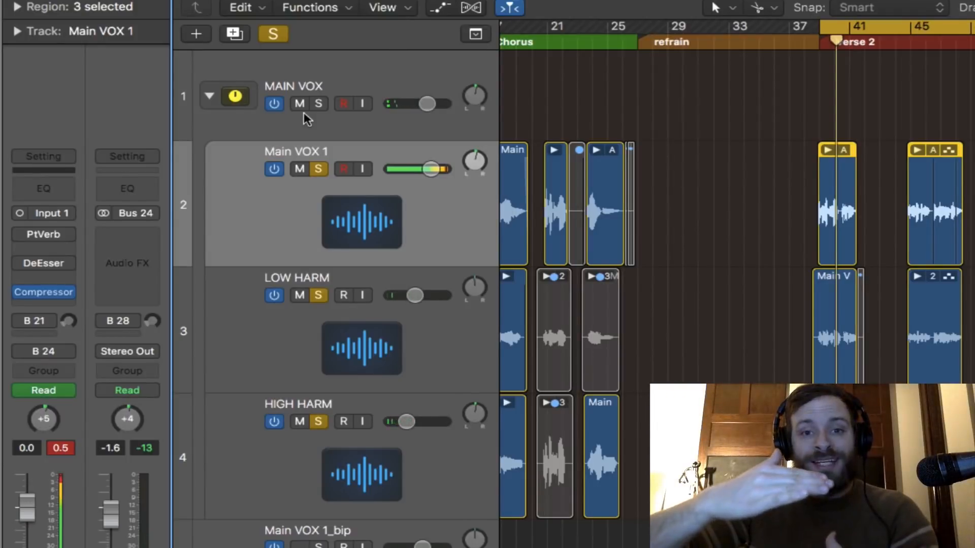
- Clear all track solos and play the start of Verse 2 with the full mix
{"action": "left_click", "coordinate": [278, 33]}
{"action": "key", "text": "space"}
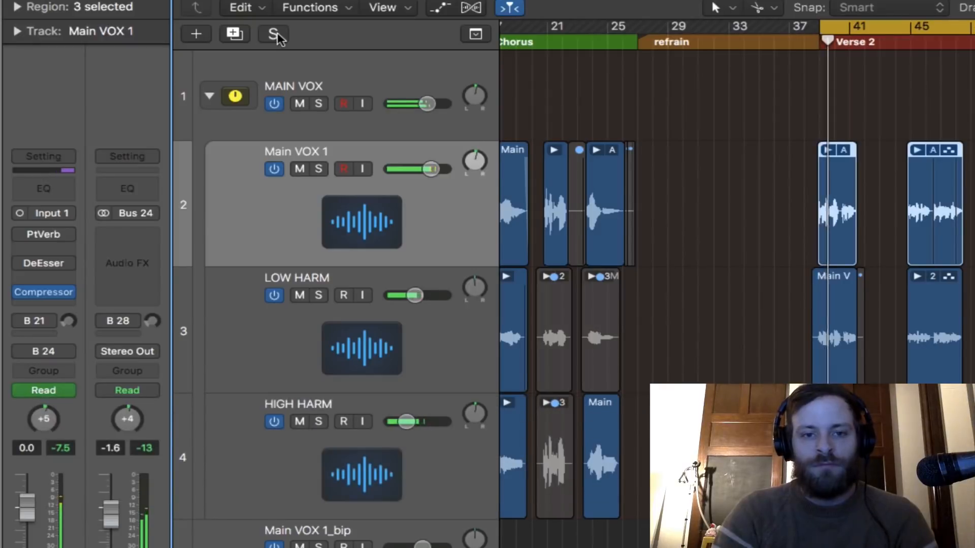
{"action": "key", "text": "space"}
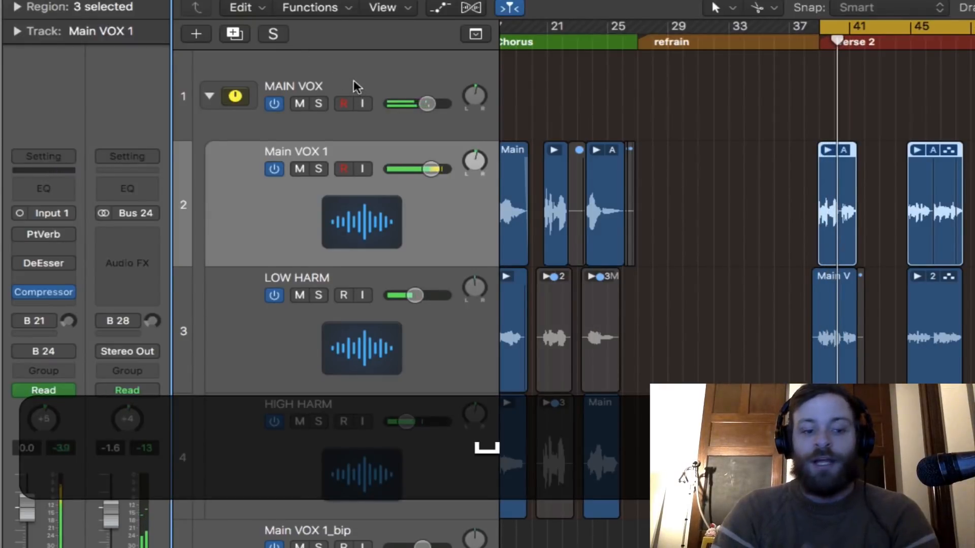
- Add a Compressor to the MAIN VOX stack's empty audio effect slot and turn its auto gain off
{"action": "left_click", "coordinate": [363, 81]}
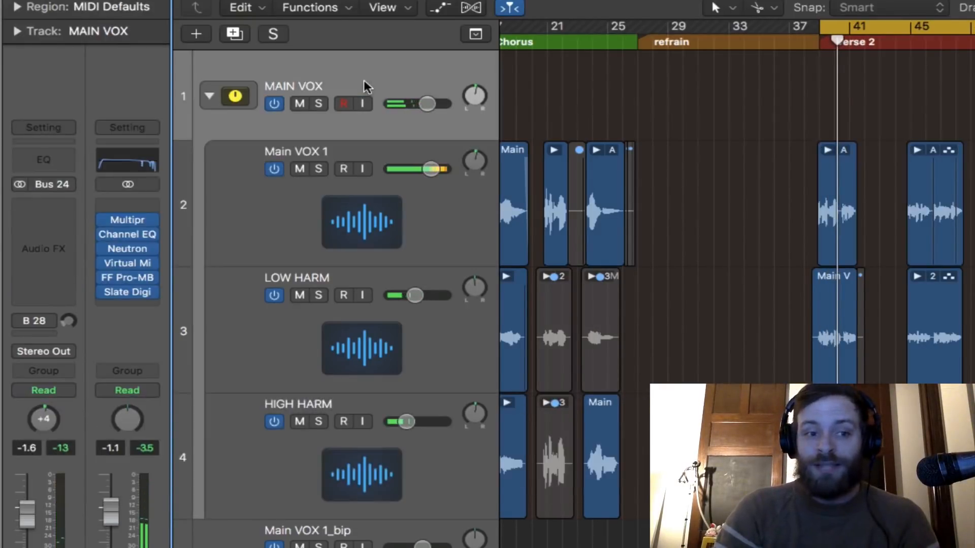
{"action": "left_click", "coordinate": [56, 221]}
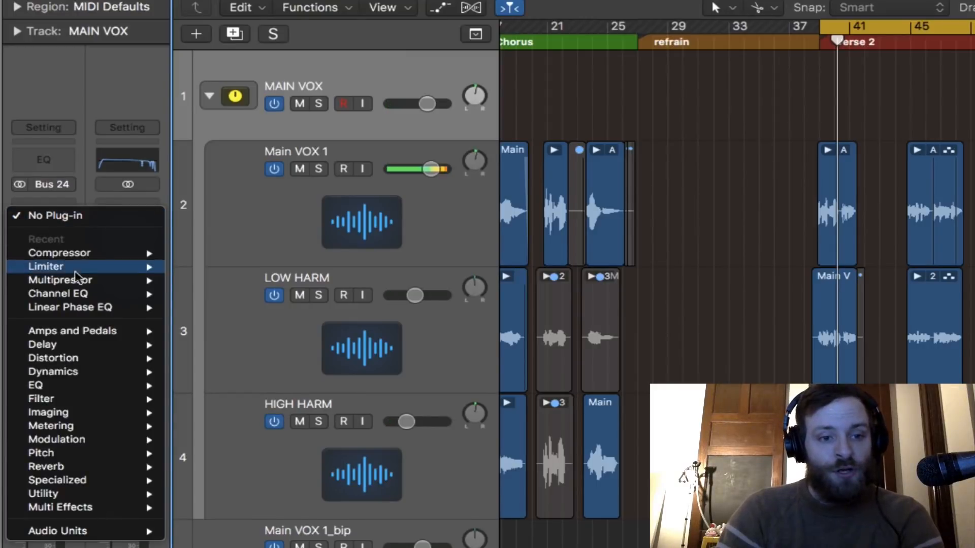
{"action": "mouse_move", "coordinate": [77, 252]}
{"action": "left_click", "coordinate": [210, 250]}
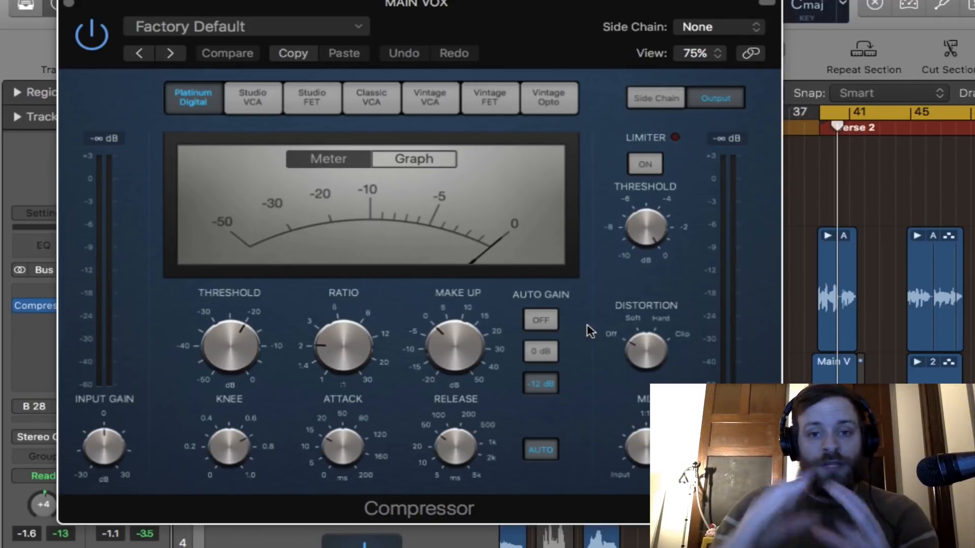
{"action": "left_click", "coordinate": [557, 320]}
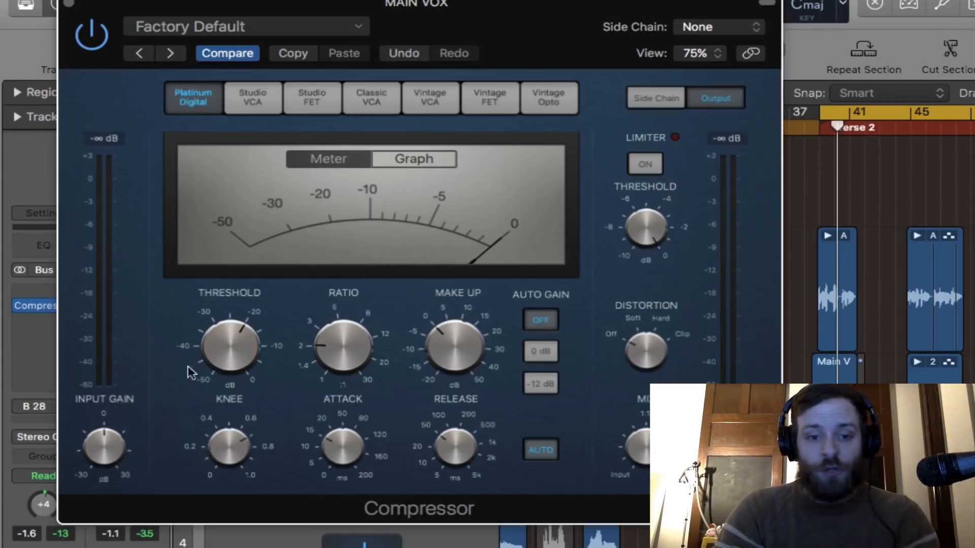
- Lower the MAIN VOX compressor's threshold to about -25 dB during playback and raise its ratio to 3.2:1
{"action": "key", "text": "space"}
{"action": "left_click_drag", "start_coordinate": [240, 331], "coordinate": [236, 350]}
{"action": "key", "text": "space"}
{"action": "key", "text": "space"}
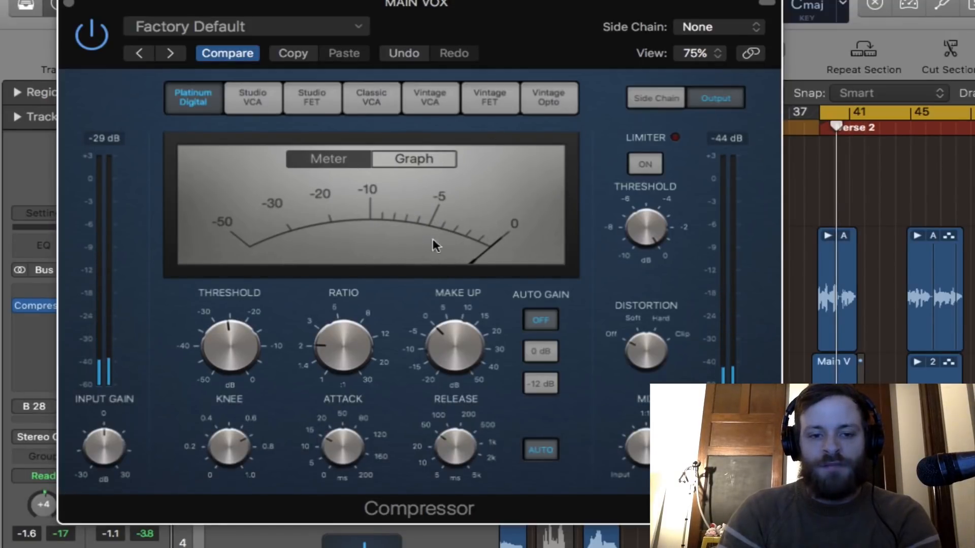
{"action": "left_click_drag", "start_coordinate": [338, 354], "coordinate": [331, 336]}
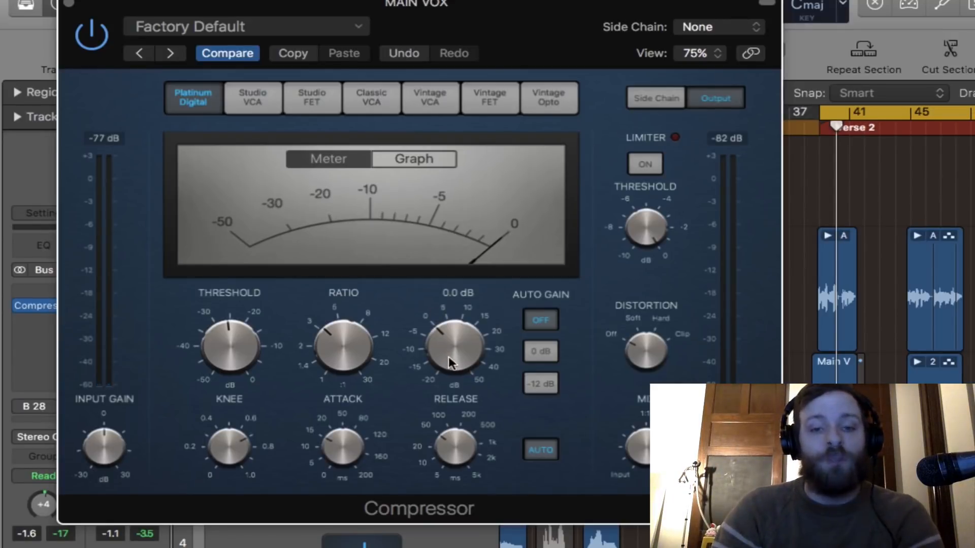
- Raise the MAIN VOX compressor's make-up gain to 15 dB while Verse 2 plays and close the plug-in window
{"action": "key", "text": "space"}
{"action": "left_click_drag", "start_coordinate": [446, 357], "coordinate": [441, 312]}
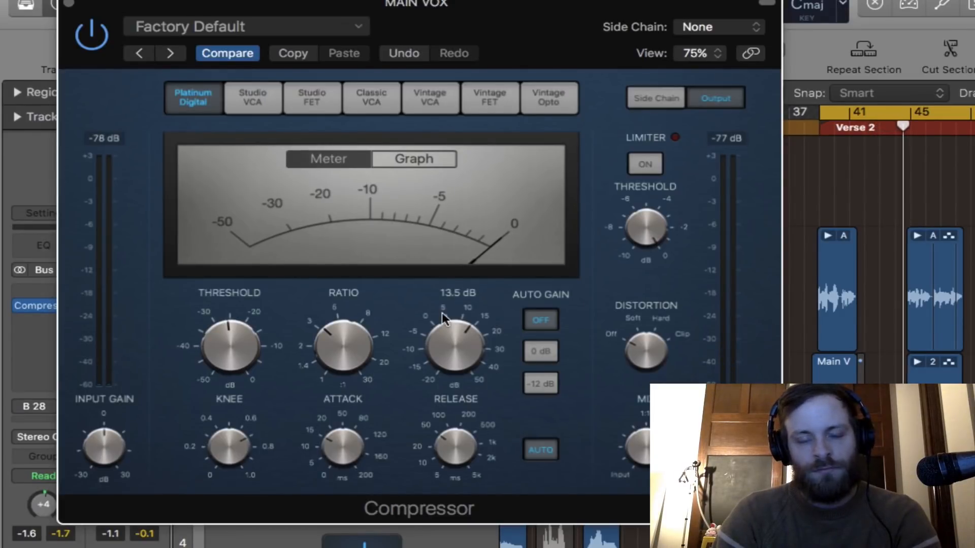
{"action": "left_click_drag", "start_coordinate": [442, 312], "coordinate": [442, 309]}
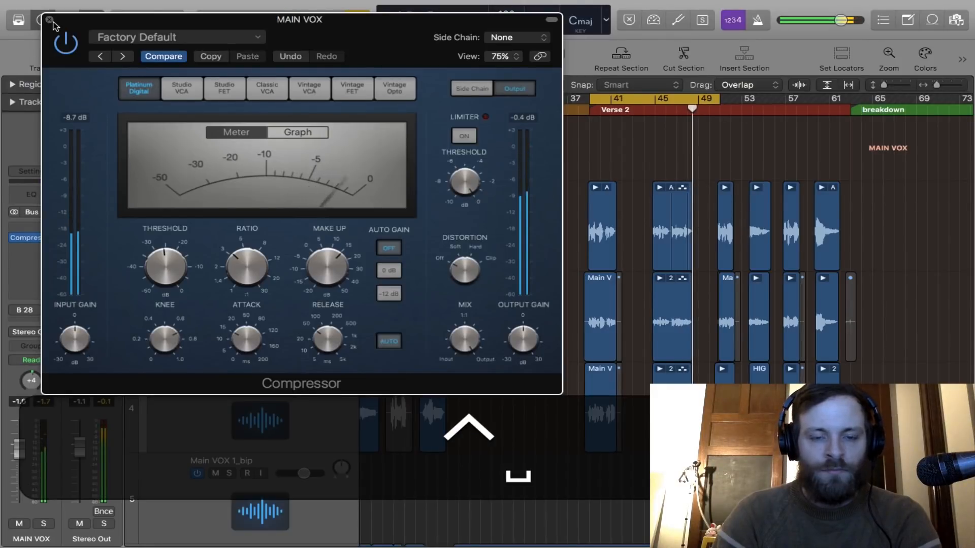
{"action": "left_click", "coordinate": [51, 21]}
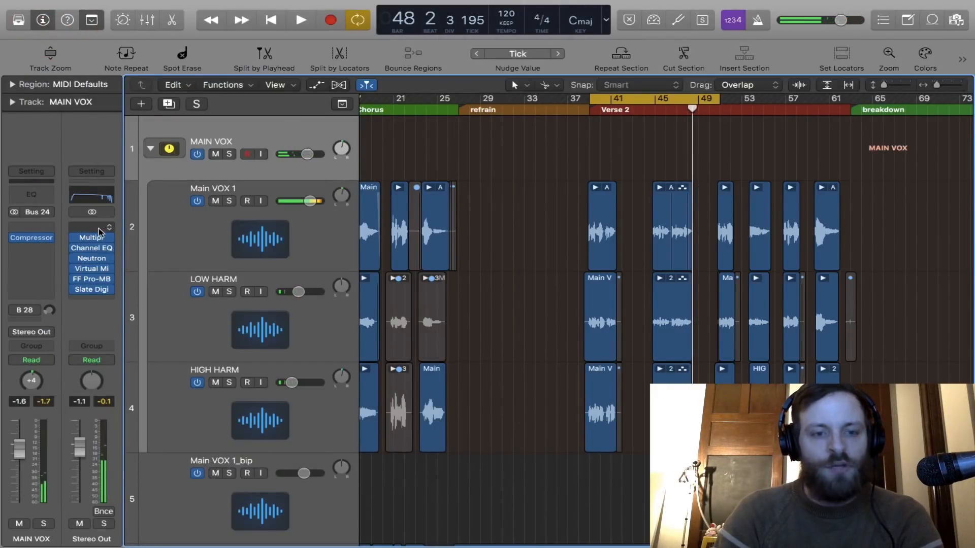
- Collapse the MAIN VOX stack and fine-tune its compressor's make-up gain to 16.5 dB against the full mix
{"action": "left_click", "coordinate": [150, 148]}
{"action": "key", "text": "space"}
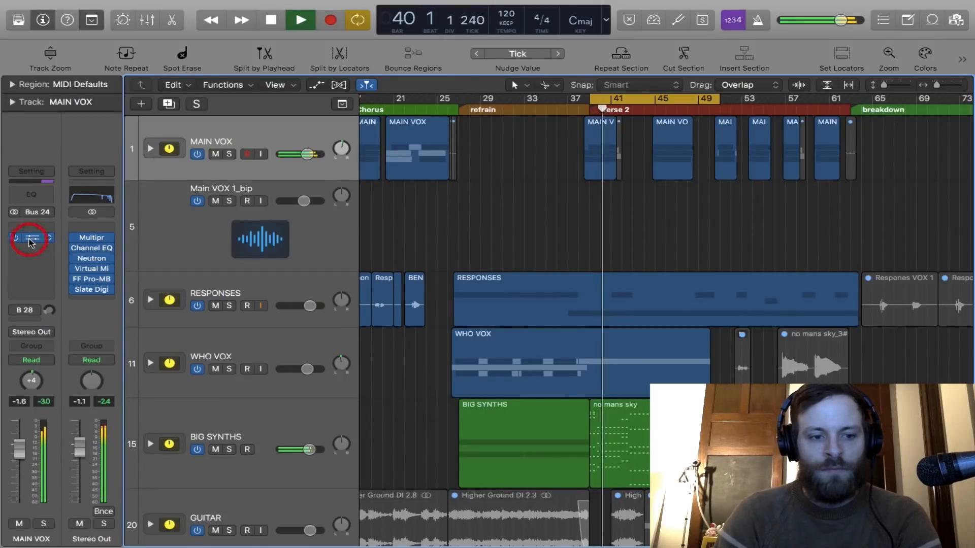
{"action": "left_click", "coordinate": [31, 237]}
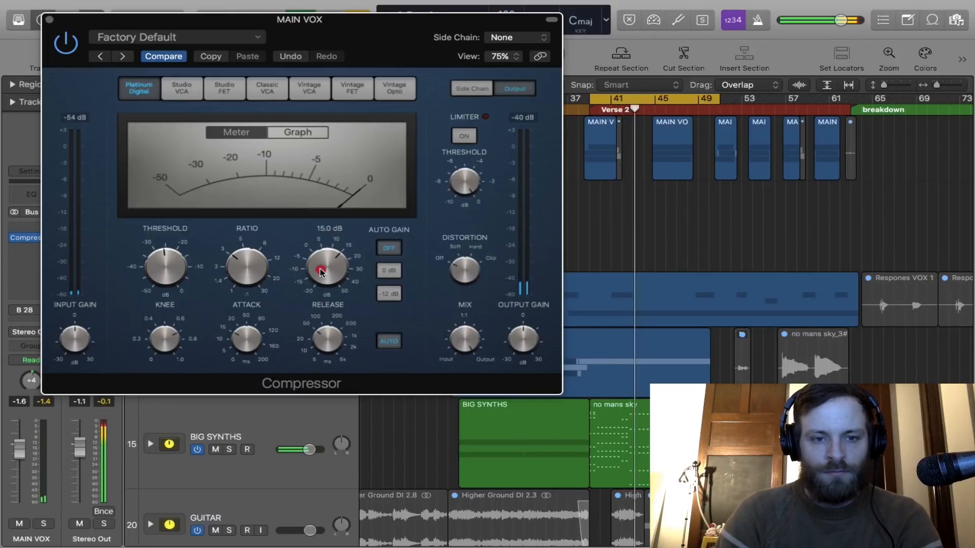
{"action": "left_click_drag", "start_coordinate": [332, 42], "coordinate": [568, 46]}
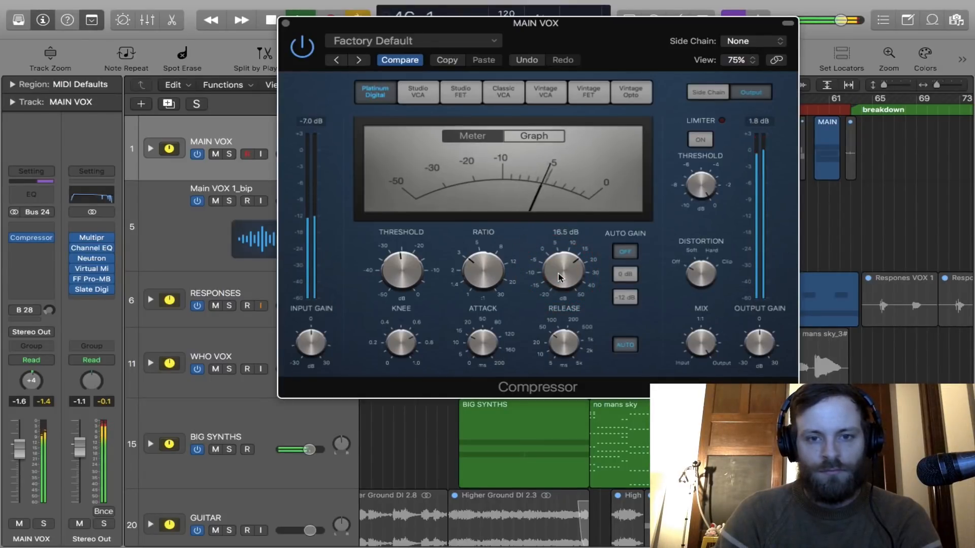
{"action": "key", "text": "space"}
{"action": "left_click", "coordinate": [286, 23]}
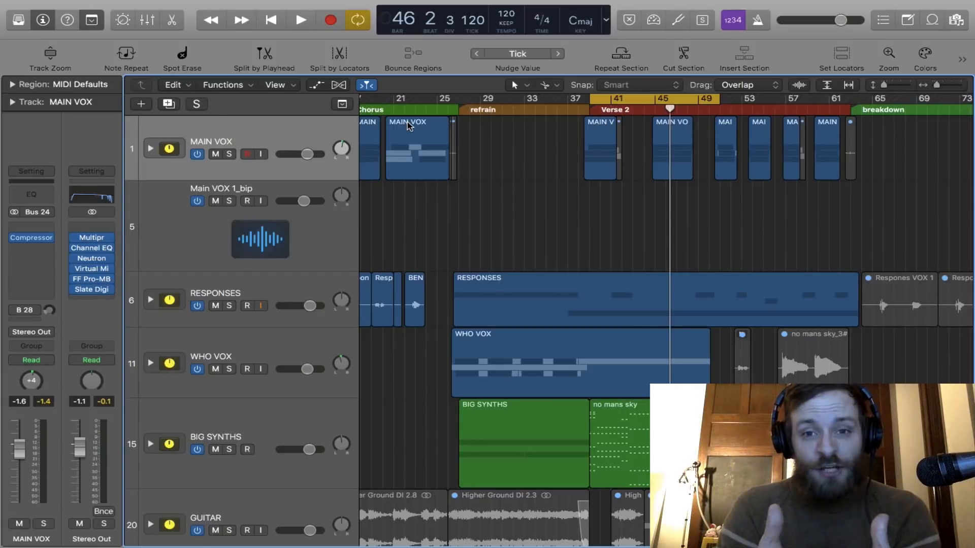
- Expand the MAIN VOX stack to check its vocal tracks' sends, and switch on the Bus 28 send of the stack itself
{"action": "left_click", "coordinate": [150, 148]}
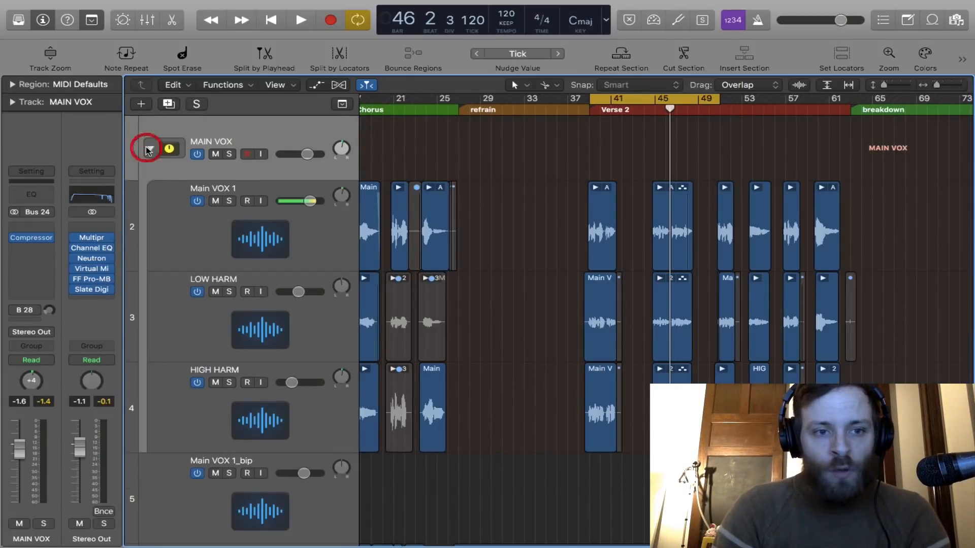
{"action": "left_click", "coordinate": [282, 192]}
{"action": "left_click", "coordinate": [283, 279]}
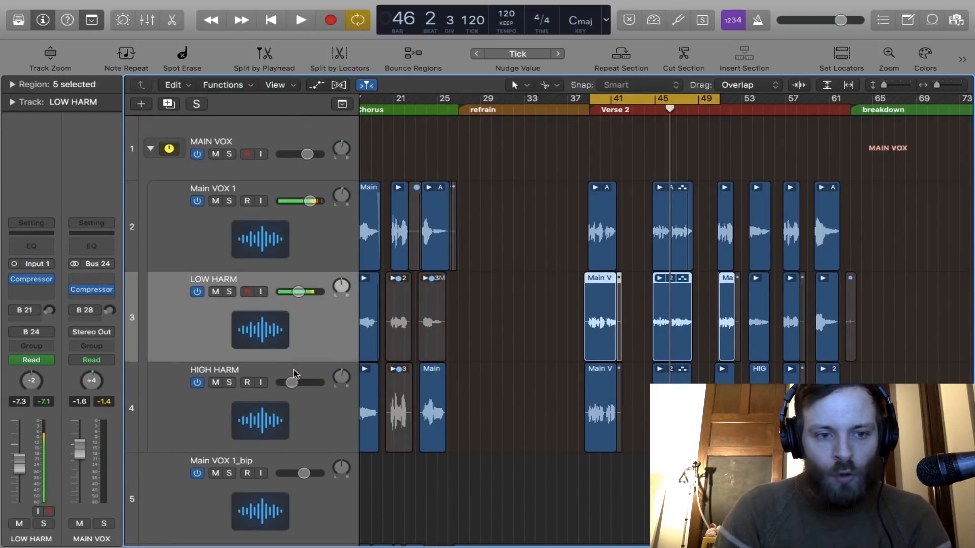
{"action": "key", "text": "Down"}
{"action": "left_click", "coordinate": [203, 330]}
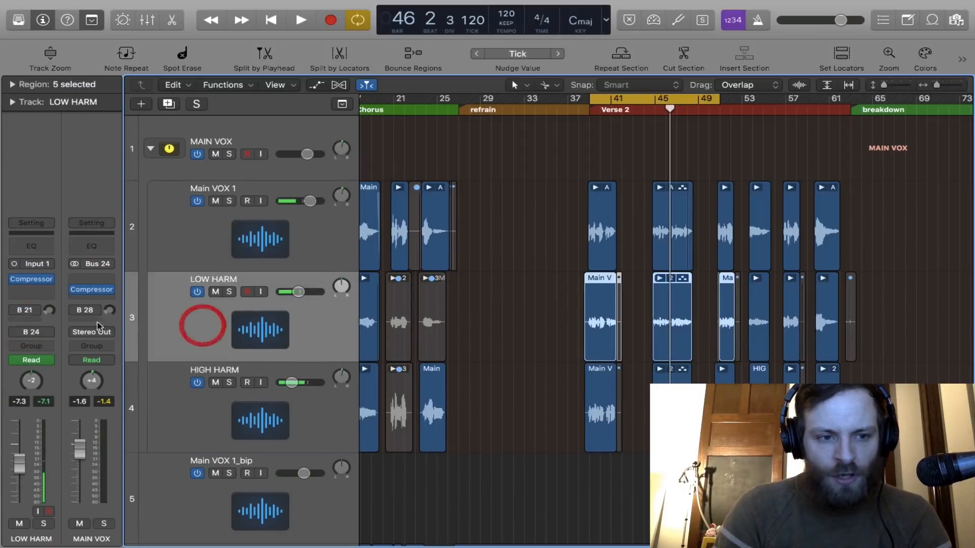
{"action": "left_click", "coordinate": [155, 242]}
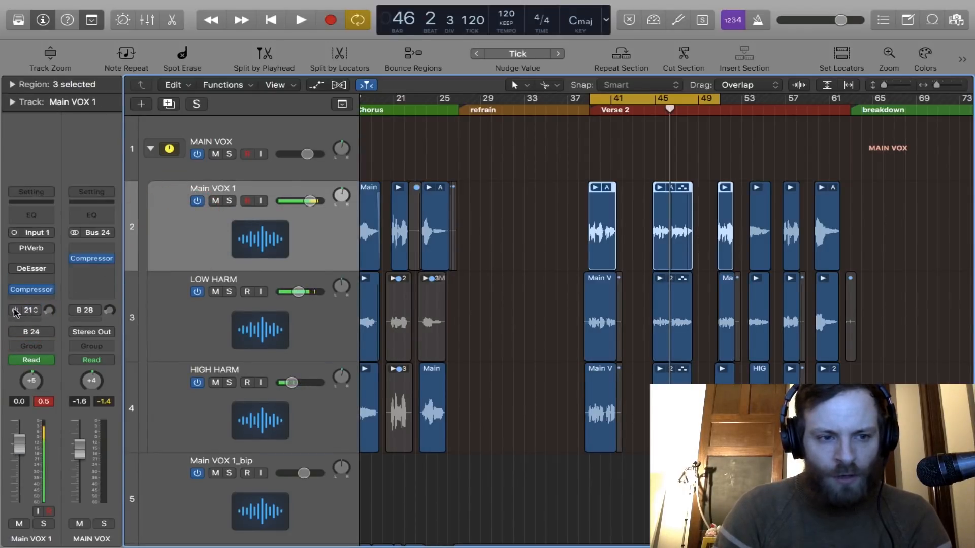
{"action": "left_click", "coordinate": [215, 140]}
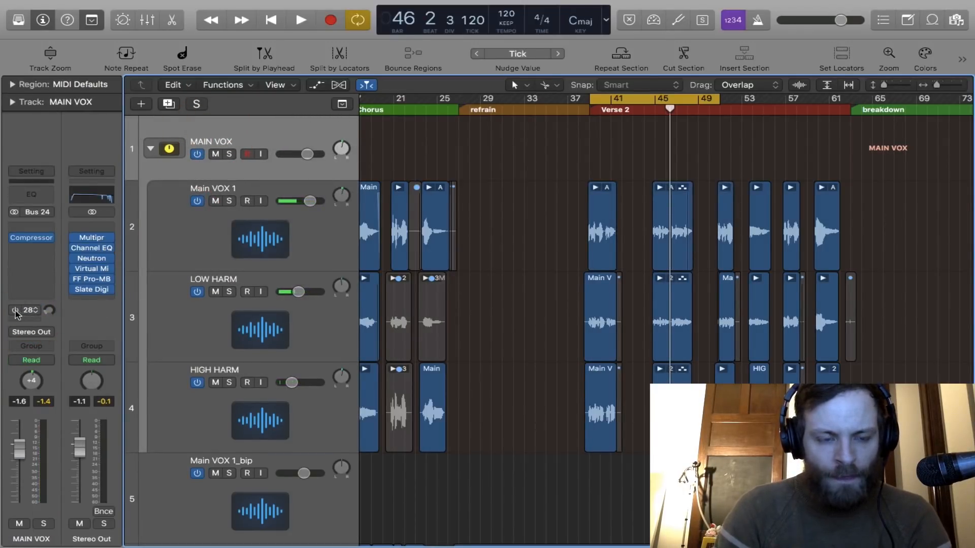
- Check the Stereo Delay on the Bus 28 aux in the mixer while listening to the Verse 2 vocals
{"action": "key", "text": "x"}
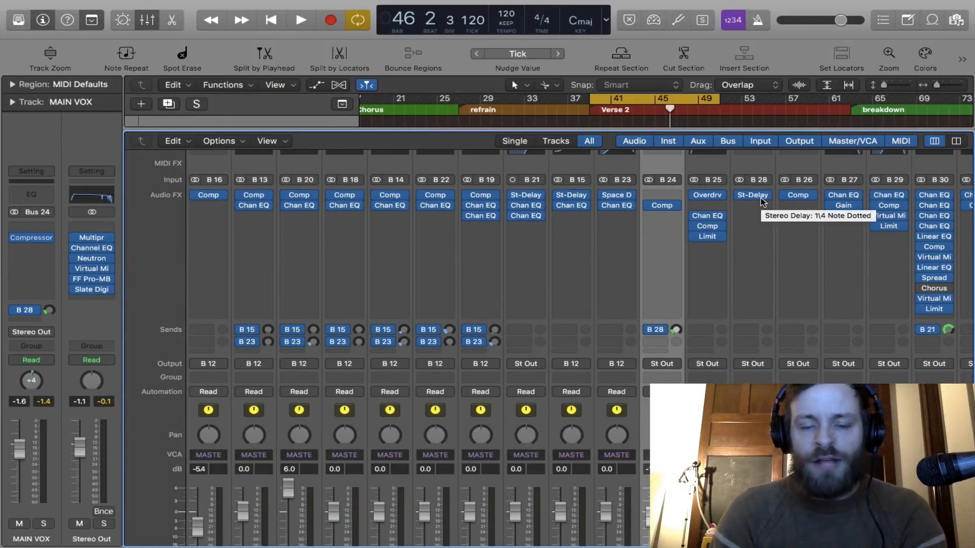
{"action": "key", "text": "space"}
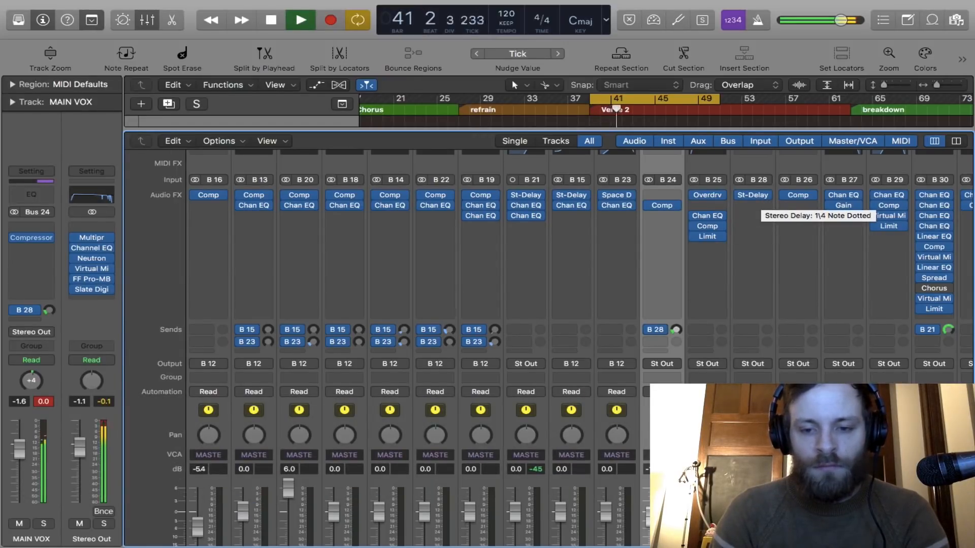
{"action": "scroll", "coordinate": [548, 264], "scroll_direction": "down", "scroll_amount": 3}
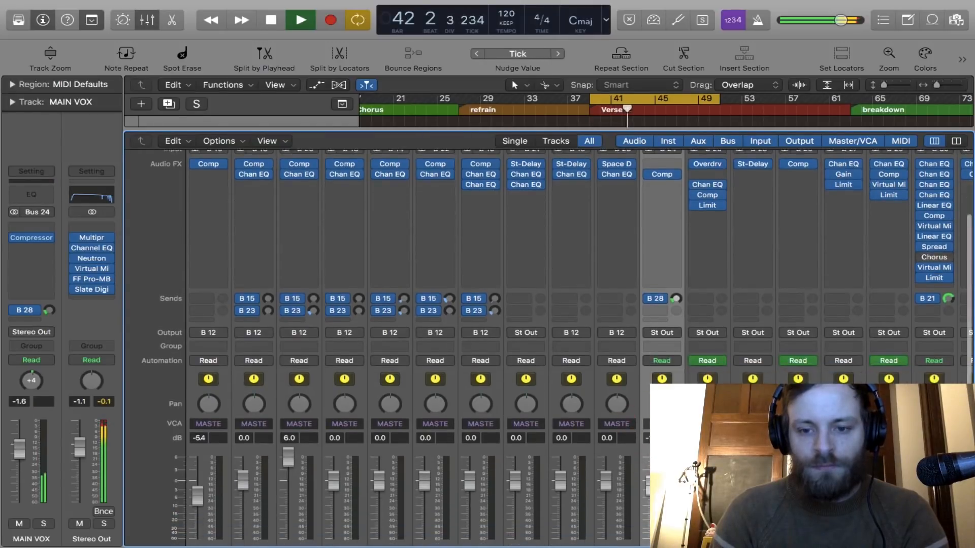
{"action": "scroll", "coordinate": [712, 211], "scroll_direction": "up", "scroll_amount": 1}
{"action": "scroll", "coordinate": [713, 212], "scroll_direction": "right", "scroll_amount": 1}
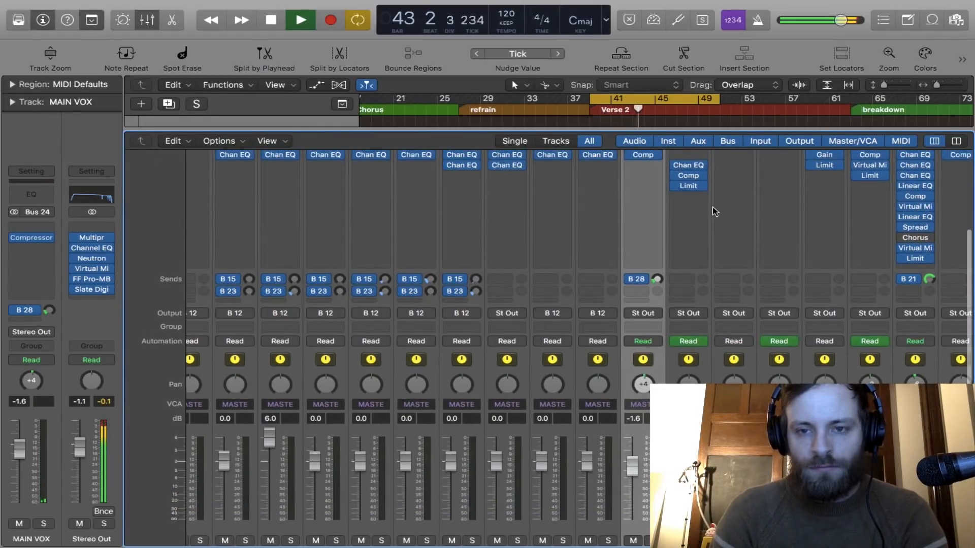
{"action": "key", "text": "x"}
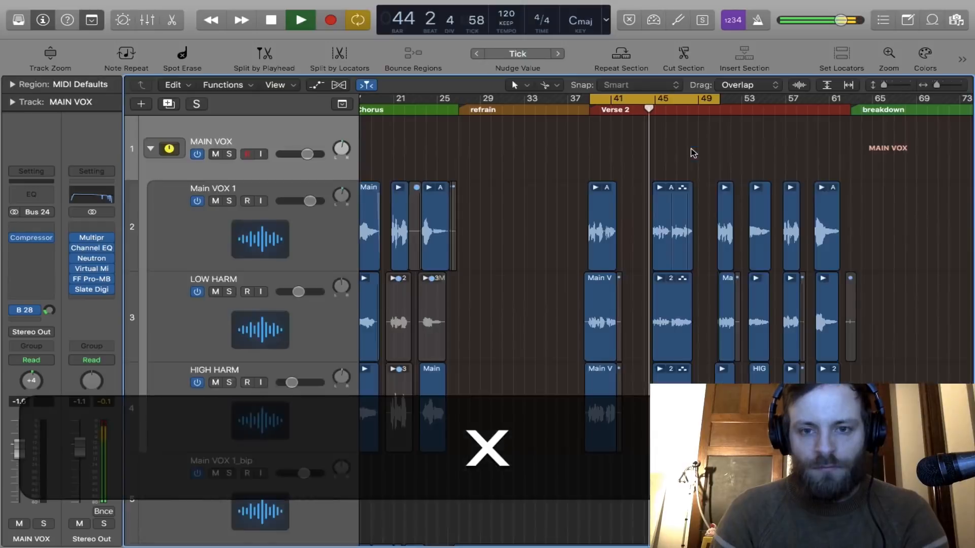
- Collapse the MAIN VOX stack, adjust its Bus 28 send level while checking its compressor, and turn off cycle playback
{"action": "left_click", "coordinate": [150, 149]}
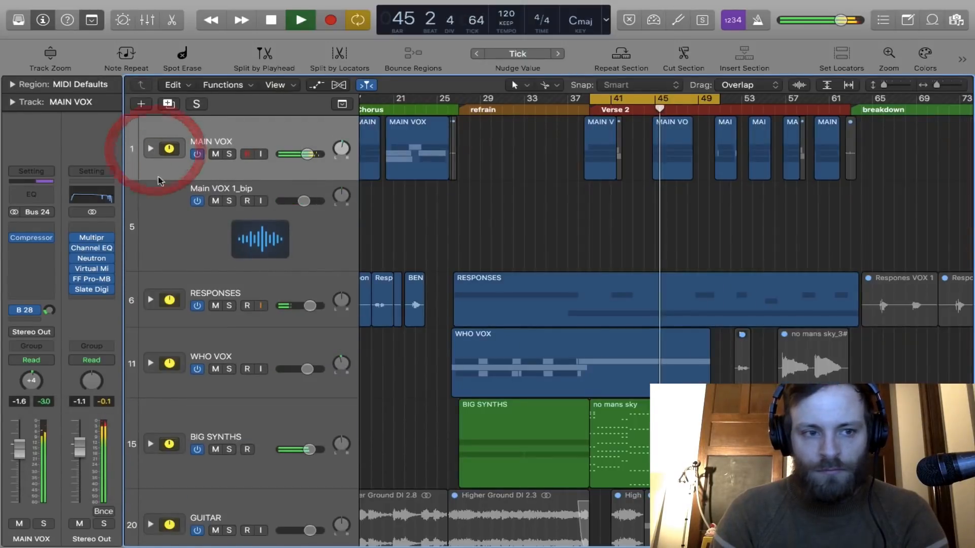
{"action": "left_click", "coordinate": [32, 237]}
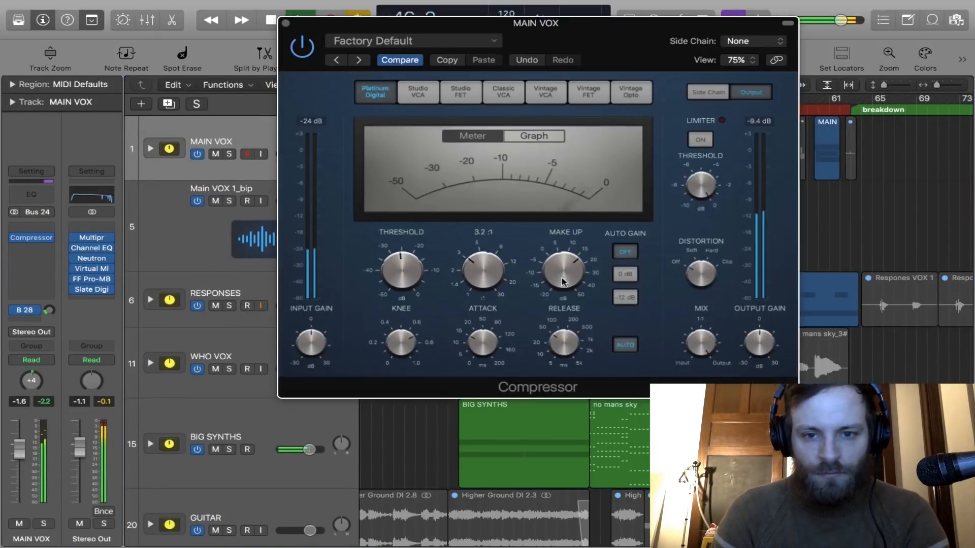
{"action": "left_click", "coordinate": [50, 311]}
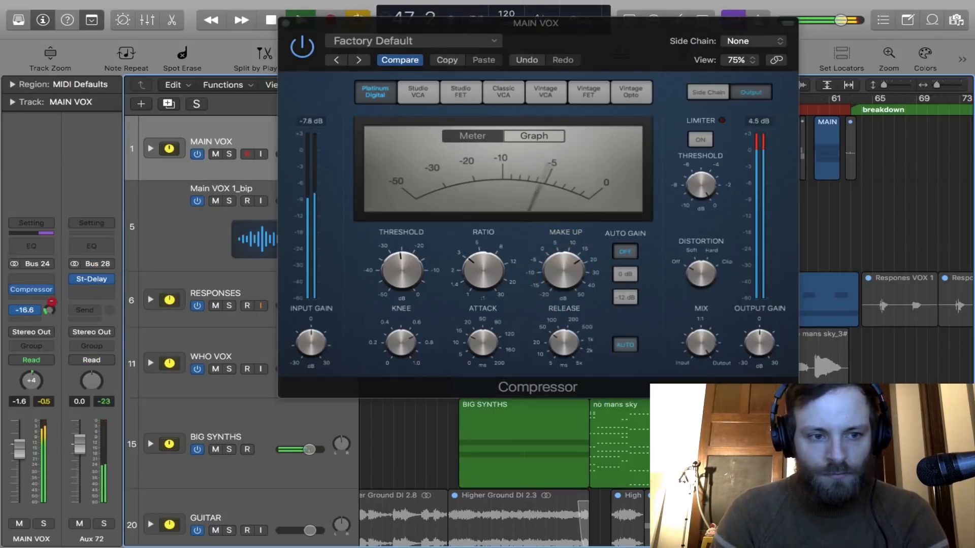
{"action": "left_click", "coordinate": [557, 261]}
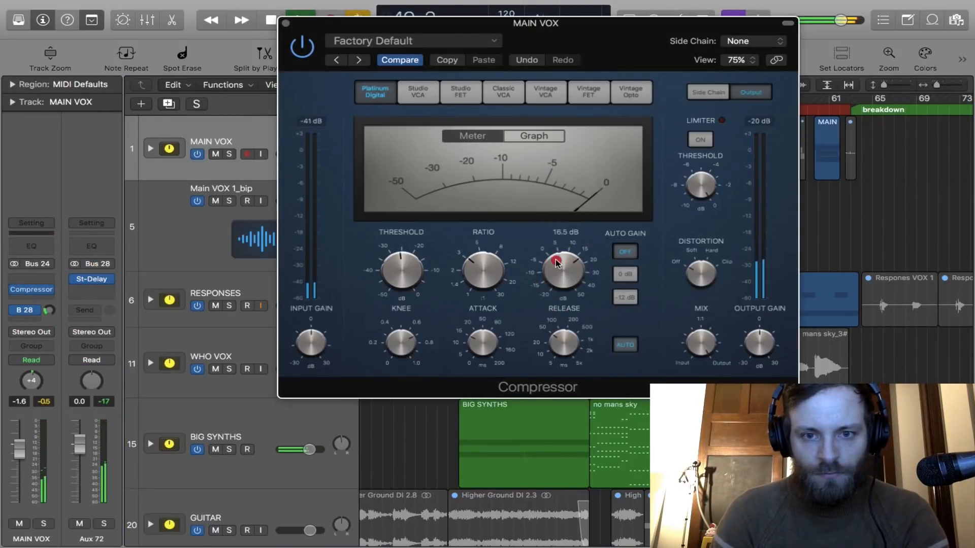
{"action": "key", "text": "c"}
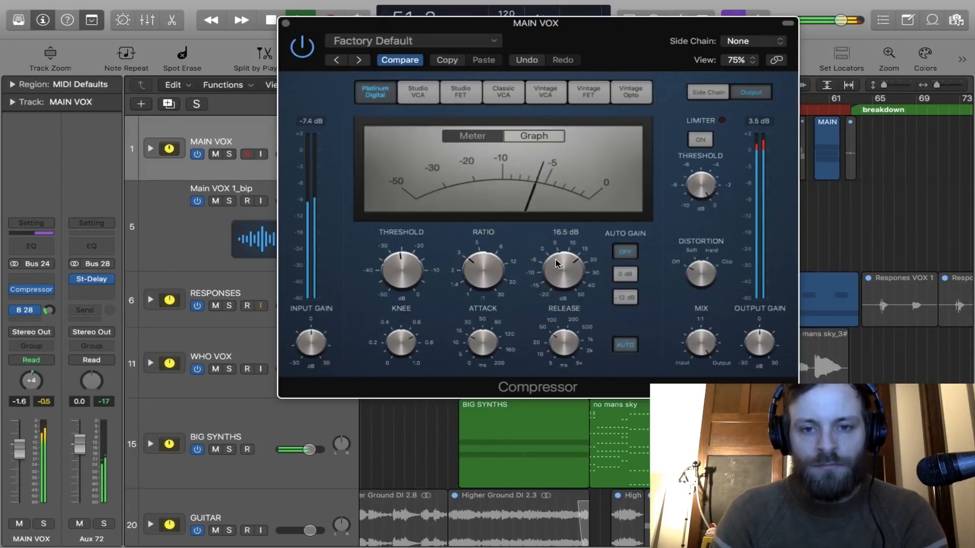
{"action": "left_click", "coordinate": [286, 24]}
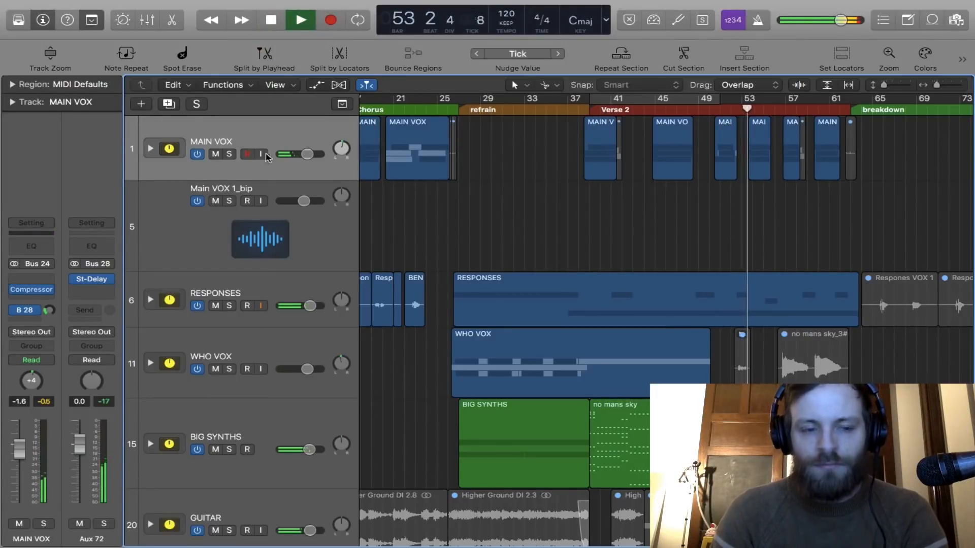
- Raise the make-up gain of the MAIN VOX stack's compressor to 19.0 dB during playback and close the compressor
{"action": "left_click", "coordinate": [31, 289]}
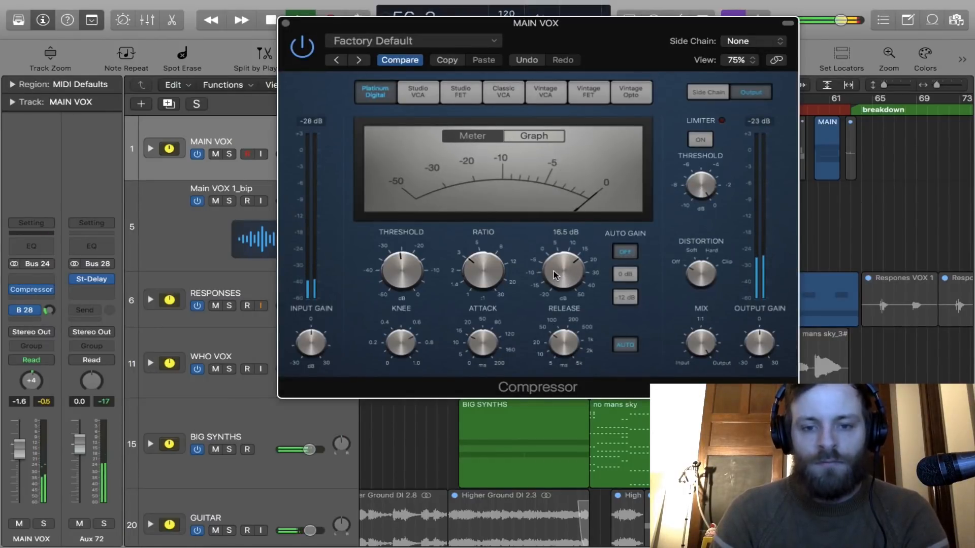
{"action": "left_click_drag", "start_coordinate": [555, 274], "coordinate": [556, 267]}
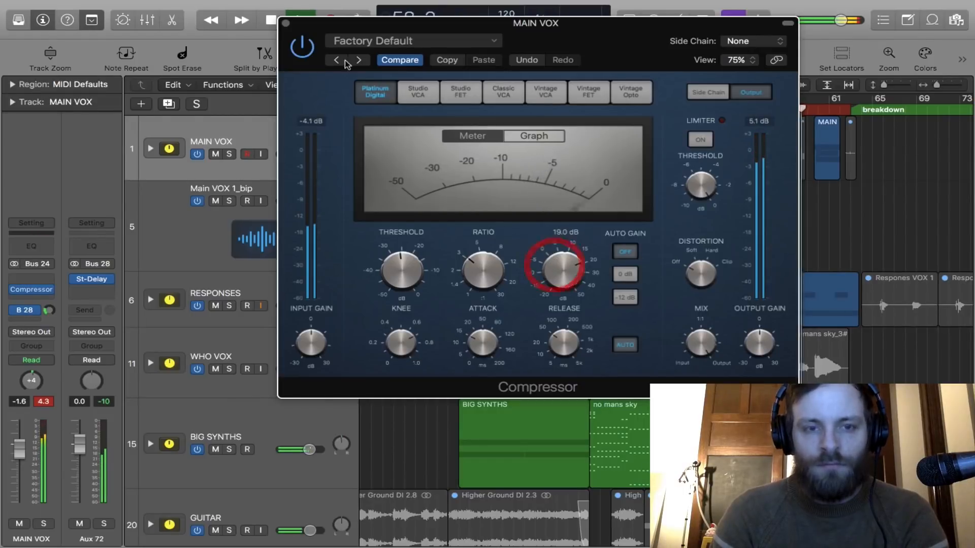
{"action": "left_click", "coordinate": [285, 23]}
- Turn cycle playback on and set the MAIN VOX stack's Bus 28 send to about -17.0 dB while listening to Verse 2
{"action": "key", "text": "c"}
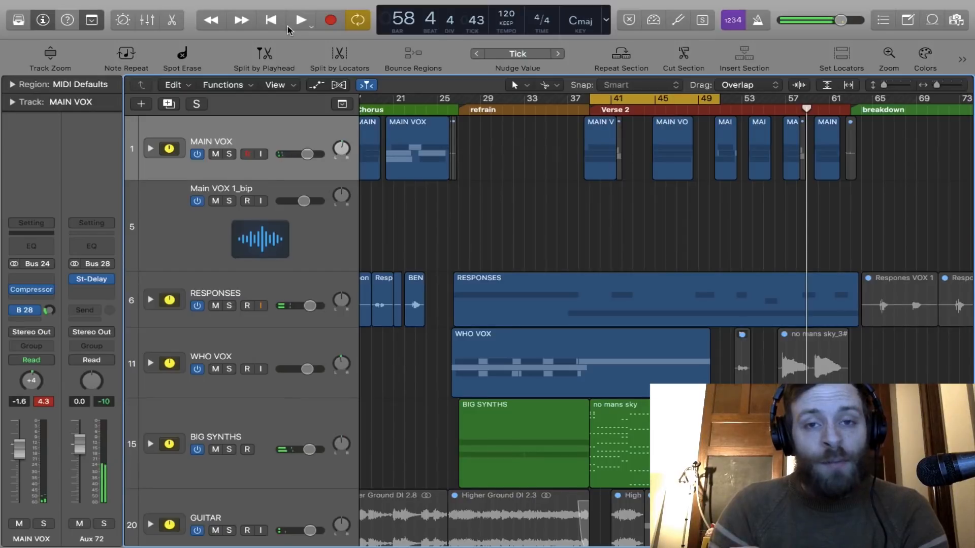
{"action": "key", "text": "space"}
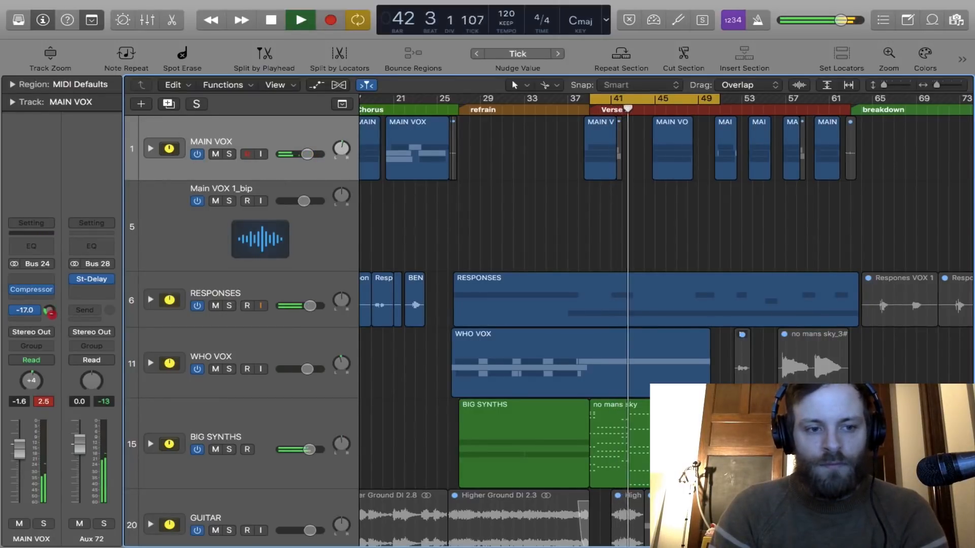
{"action": "key", "text": "space"}
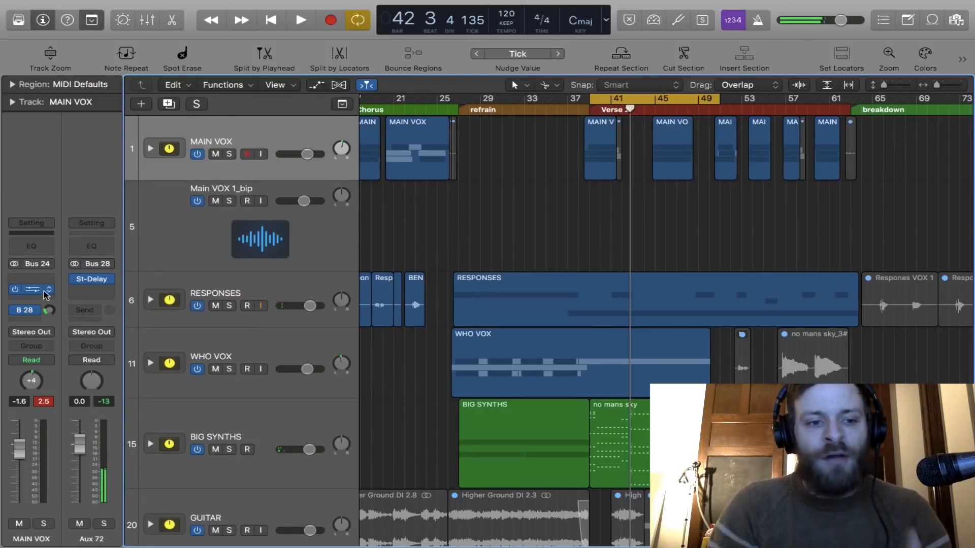
{"action": "mouse_move", "coordinate": [385, 1]}
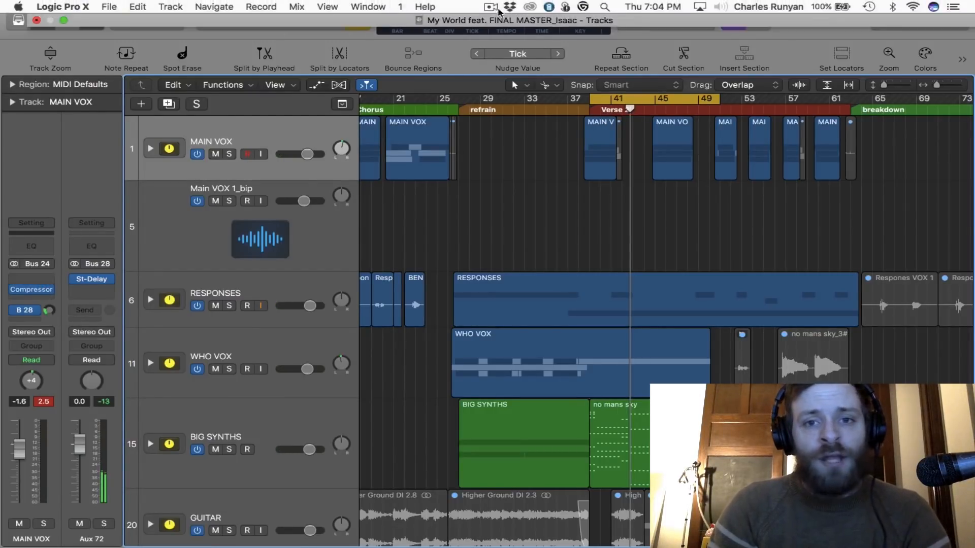
{"action": "left_click", "coordinate": [492, 3]}
{"action": "left_click", "coordinate": [492, 2]}
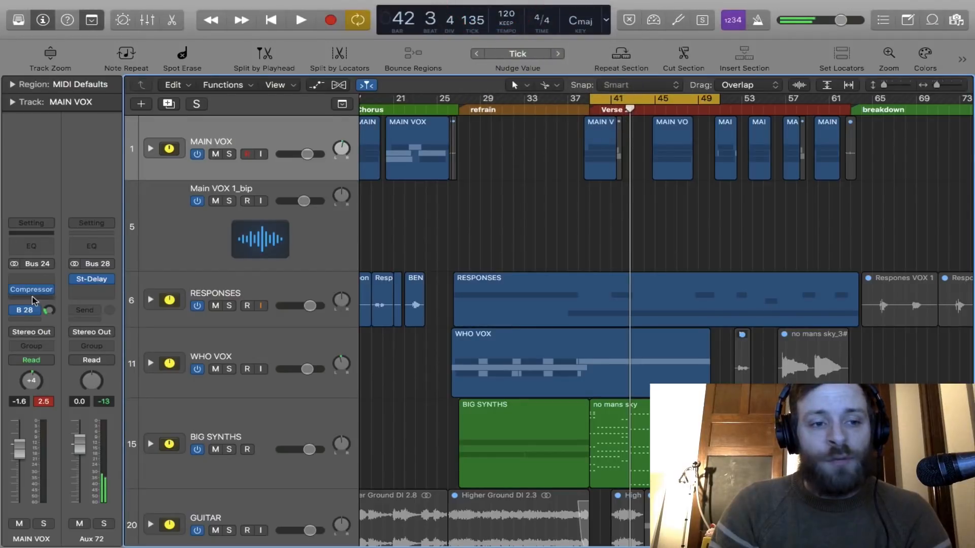
- Add a Channel EQ to the MAIN VOX stack with a low cut at 120 Hz and a +2.0 dB boost at 6200 Hz
{"action": "left_click", "coordinate": [37, 248]}
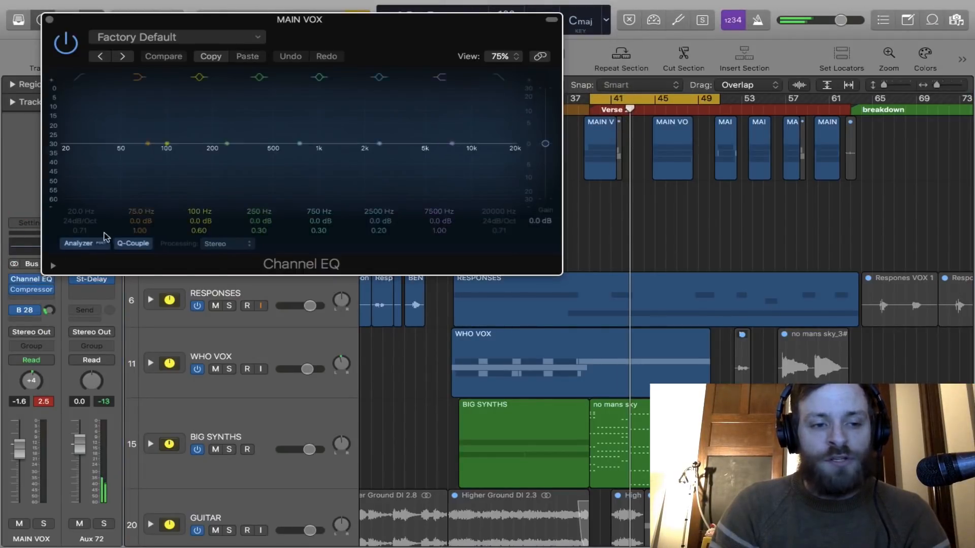
{"action": "left_click", "coordinate": [81, 77]}
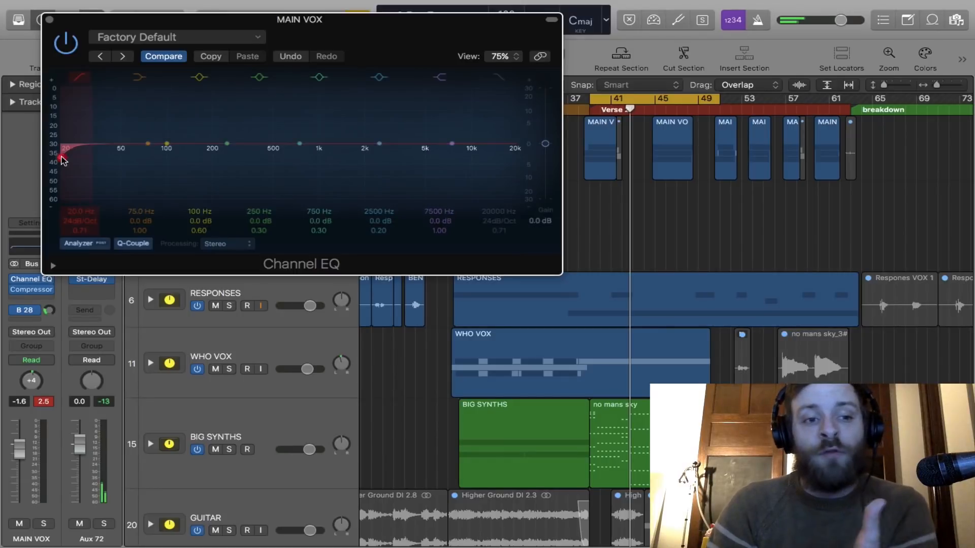
{"action": "key", "text": "space"}
{"action": "left_click_drag", "start_coordinate": [87, 162], "coordinate": [192, 157]}
{"action": "left_click_drag", "start_coordinate": [379, 144], "coordinate": [455, 133]}
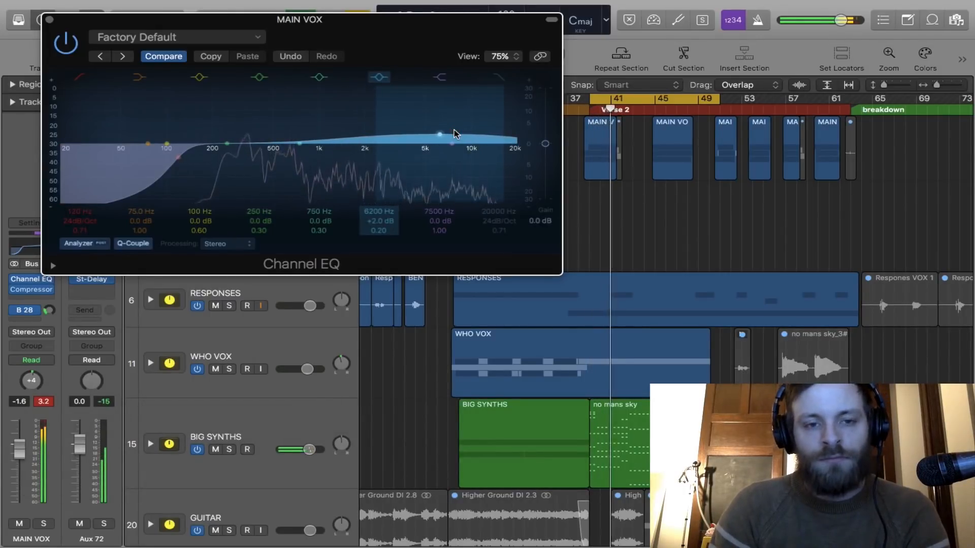
{"action": "key", "text": "space"}
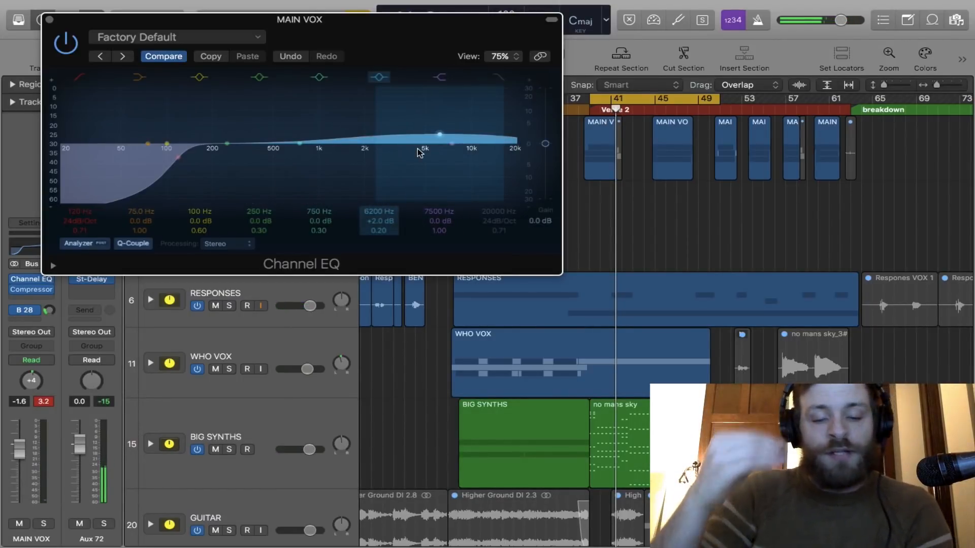
- Extend the cycle range to the end of Verse 2 and lower the MAIN VOX stack's Bus 28 send to about -21.5 dB
{"action": "key", "text": "space"}
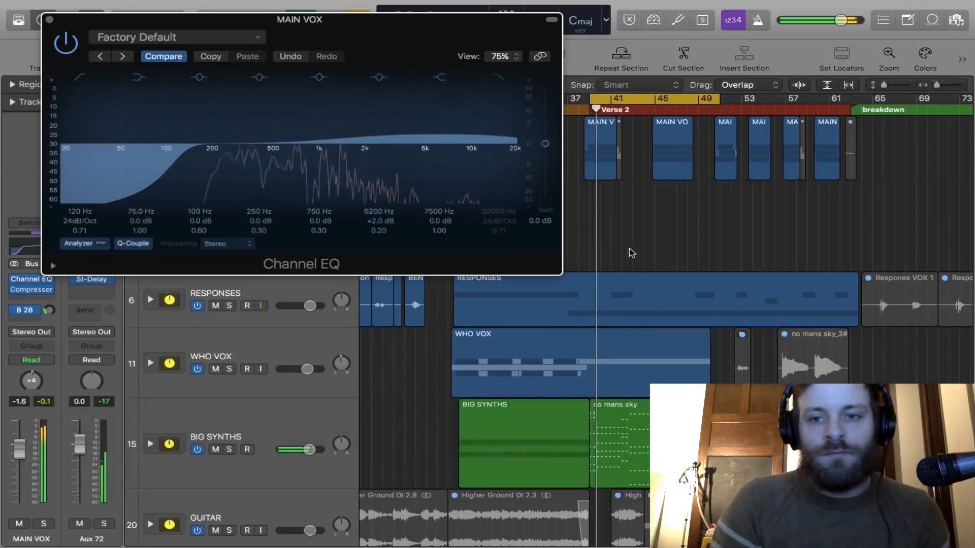
{"action": "left_click_drag", "start_coordinate": [718, 98], "coordinate": [854, 110]}
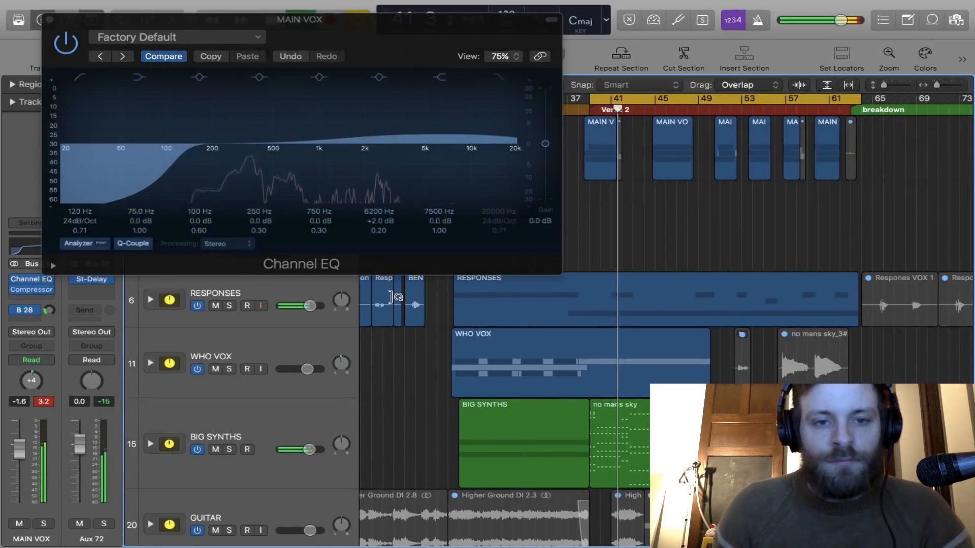
{"action": "key", "text": "ctrl"}
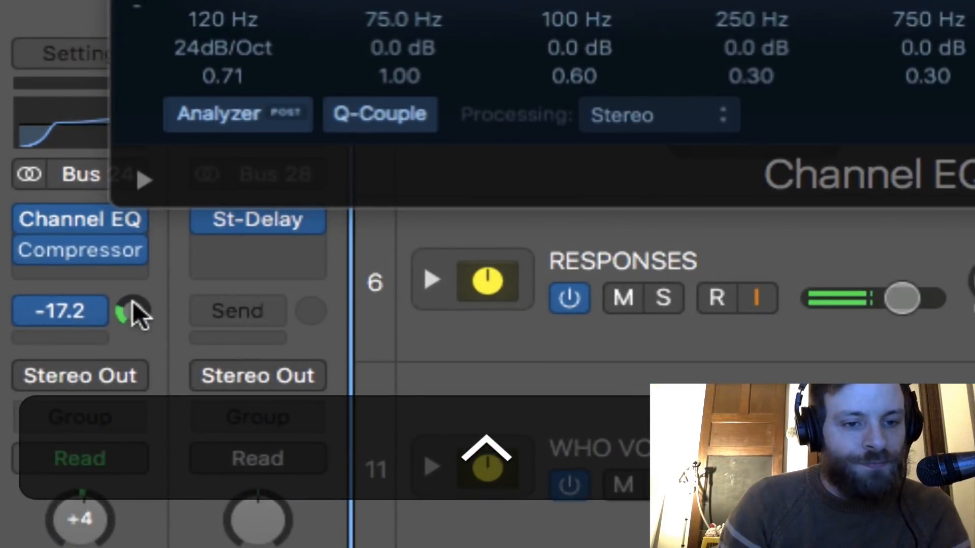
{"action": "left_click_drag", "start_coordinate": [133, 307], "coordinate": [133, 313]}
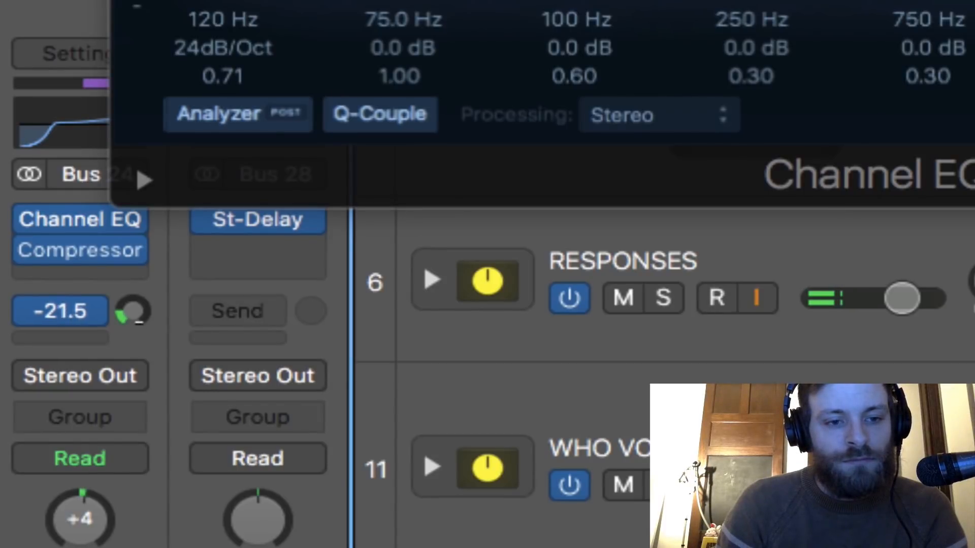
{"action": "key", "text": "ctrl"}
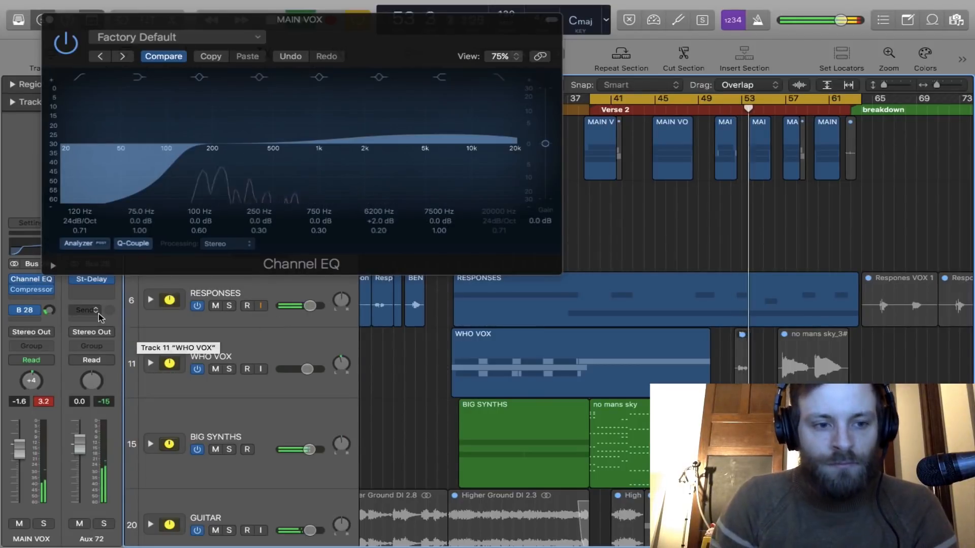
{"action": "key", "text": "space"}
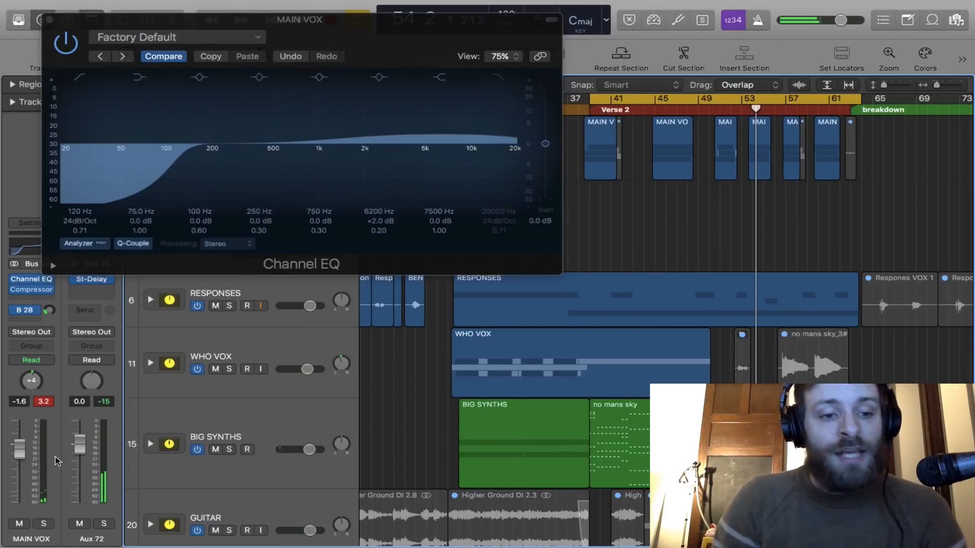
{"action": "left_click", "coordinate": [49, 20]}
- Insert a stereo Limiter after the compressor on the MAIN VOX stack
{"action": "scroll", "coordinate": [381, 247], "scroll_direction": "up", "scroll_amount": 2}
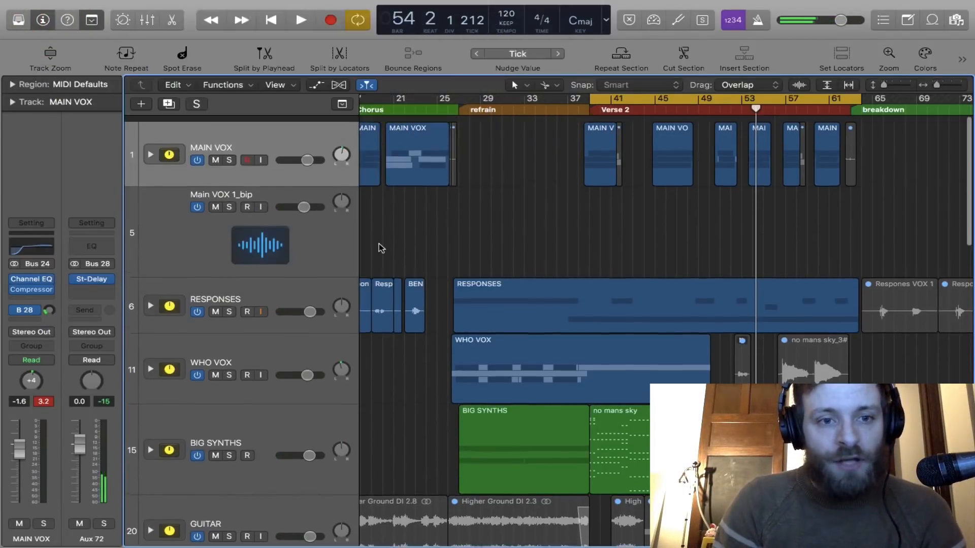
{"action": "left_click", "coordinate": [54, 295]}
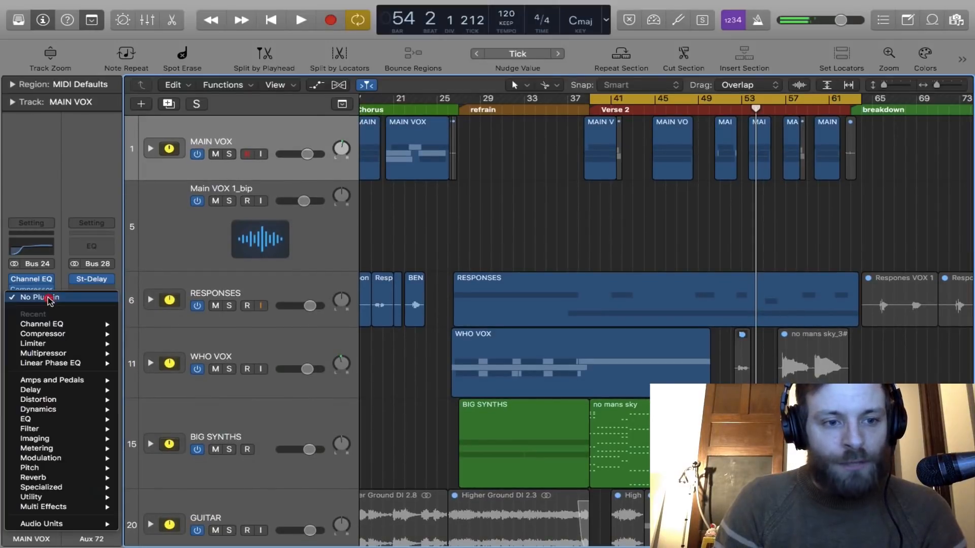
{"action": "left_click", "coordinate": [92, 411]}
{"action": "mouse_move", "coordinate": [189, 460]}
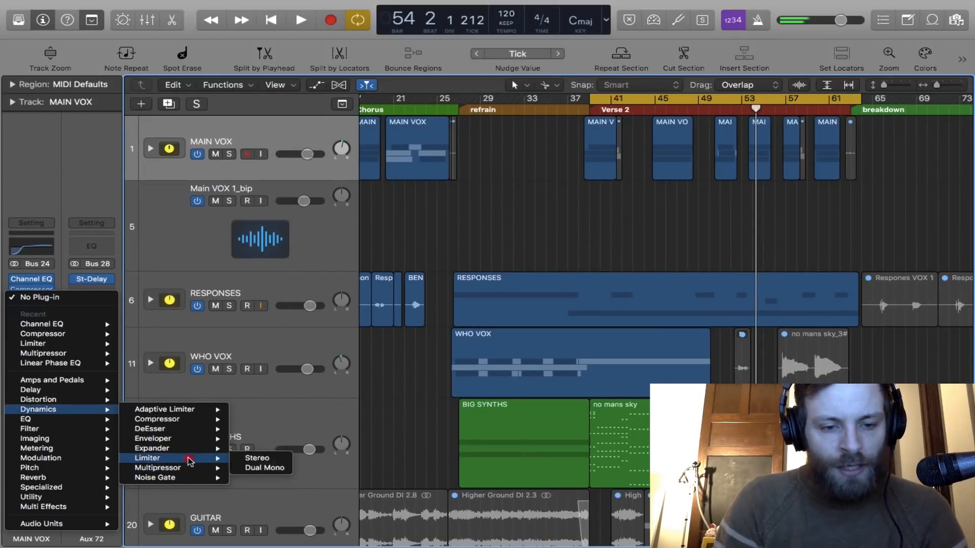
{"action": "left_click", "coordinate": [255, 458]}
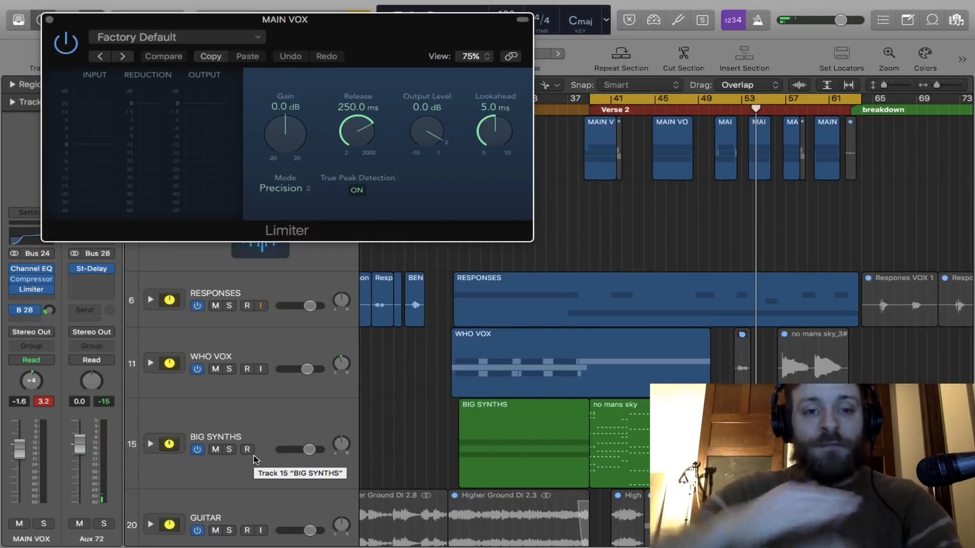
- Lower the make-up gain of the MAIN VOX compressor while checking the Limiter's input and reduction meters during playback
{"action": "key", "text": "space"}
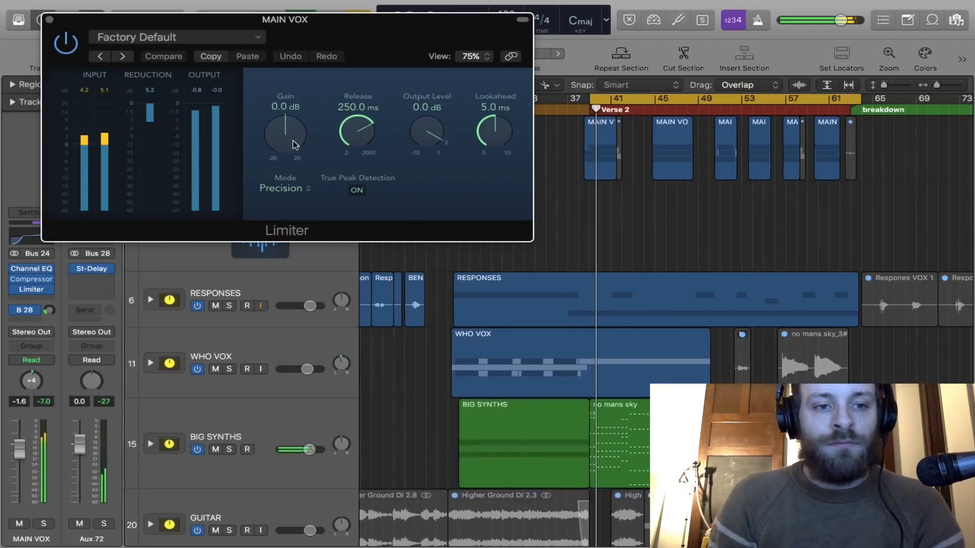
{"action": "left_click", "coordinate": [32, 280]}
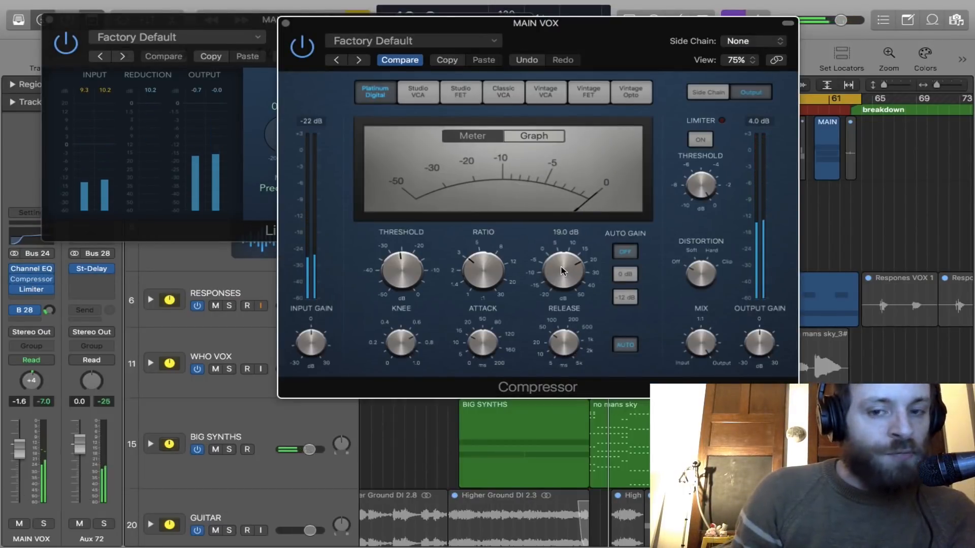
{"action": "left_click_drag", "start_coordinate": [562, 271], "coordinate": [561, 285]}
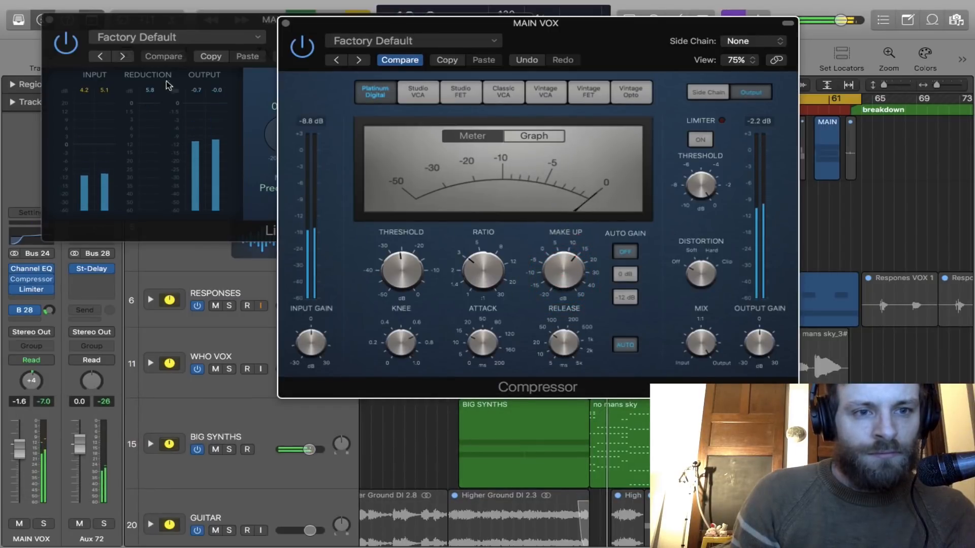
{"action": "left_click", "coordinate": [169, 85]}
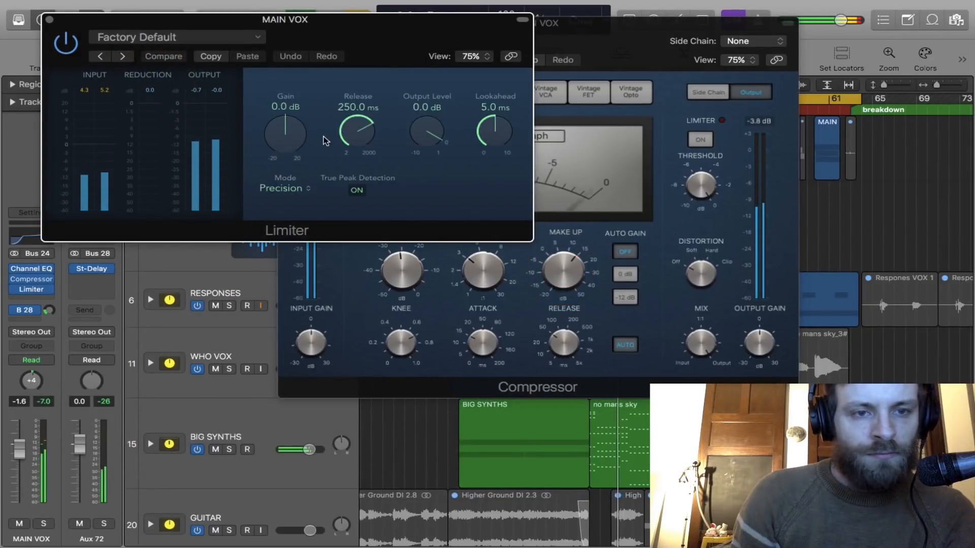
{"action": "key", "text": "space"}
{"action": "key", "text": "space"}
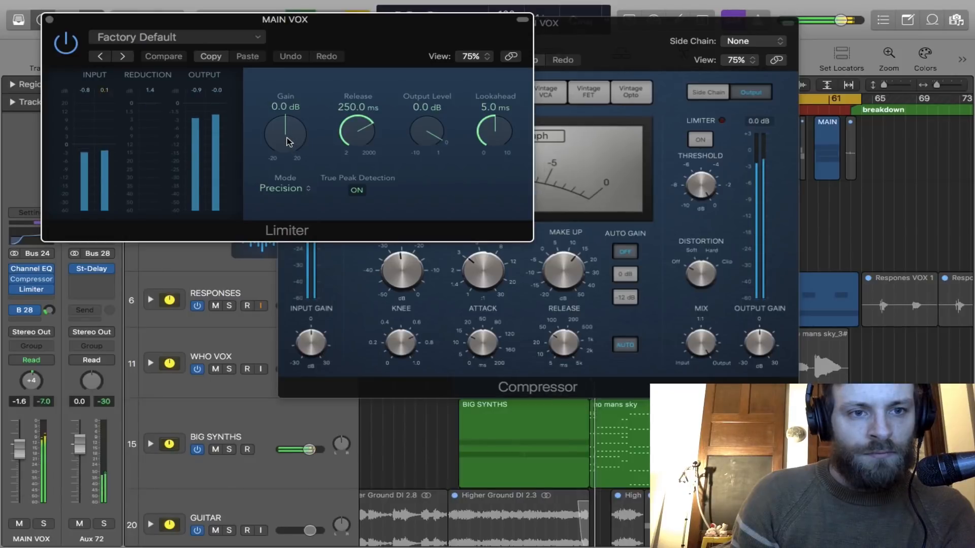
{"action": "key", "text": "space"}
- Set the MAIN VOX Limiter's gain to +3.0 dB while watching its reduction, and close the Limiter and compressor
{"action": "scroll", "coordinate": [135, 88], "scroll_direction": "up", "scroll_amount": 5}
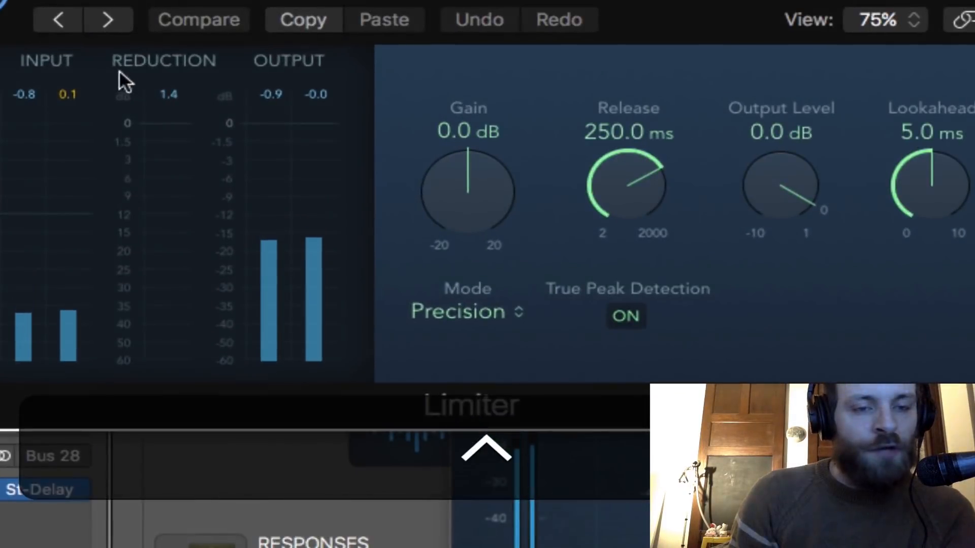
{"action": "scroll", "coordinate": [179, 101], "scroll_direction": "down", "scroll_amount": 5}
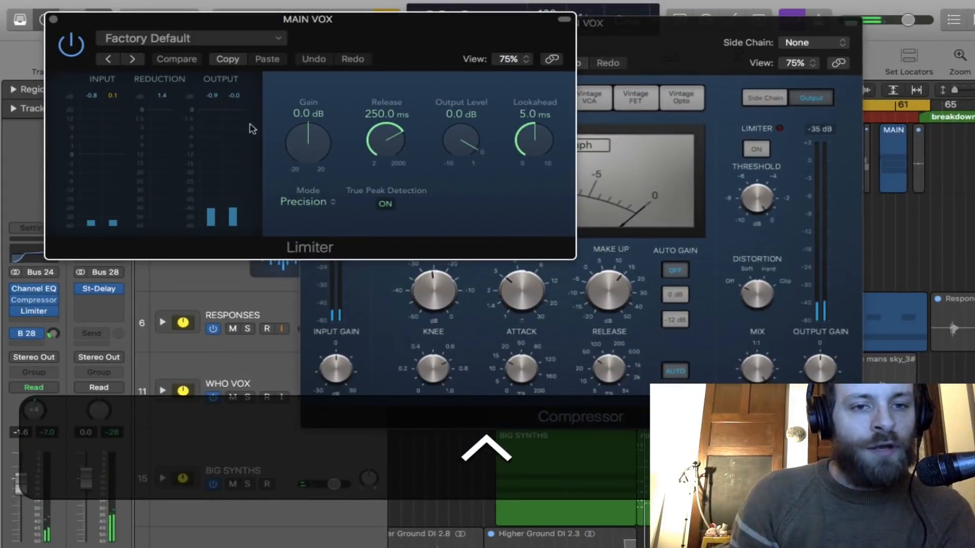
{"action": "key", "text": "space"}
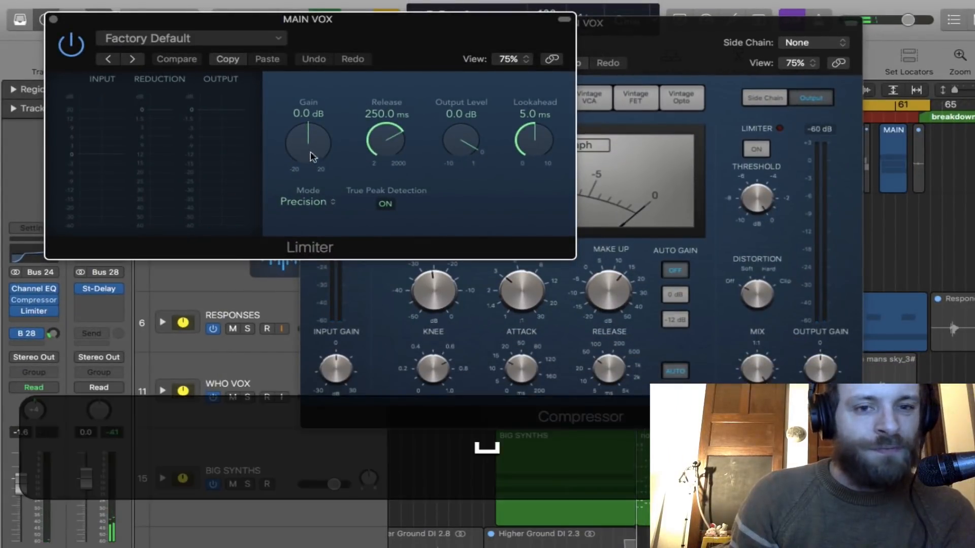
{"action": "left_click_drag", "start_coordinate": [307, 147], "coordinate": [308, 136]}
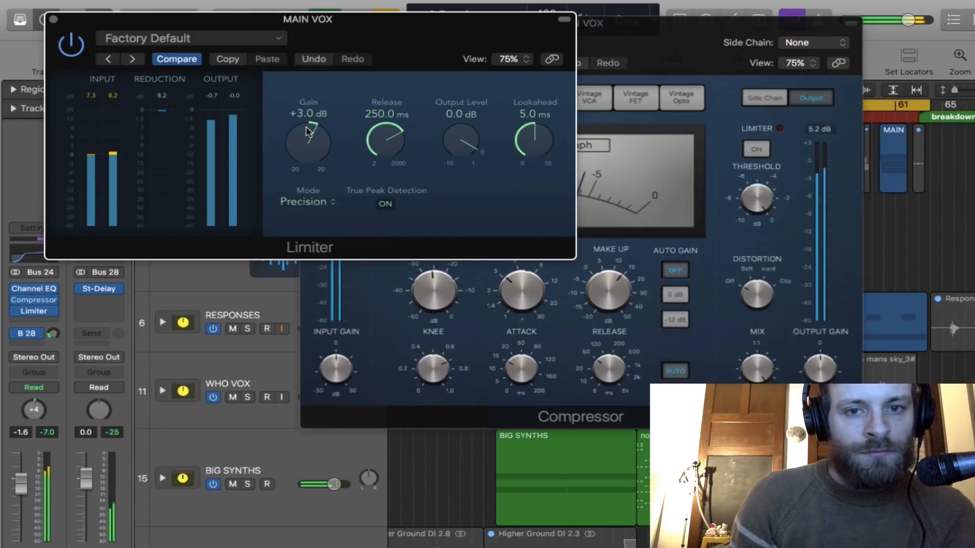
{"action": "key", "text": "space"}
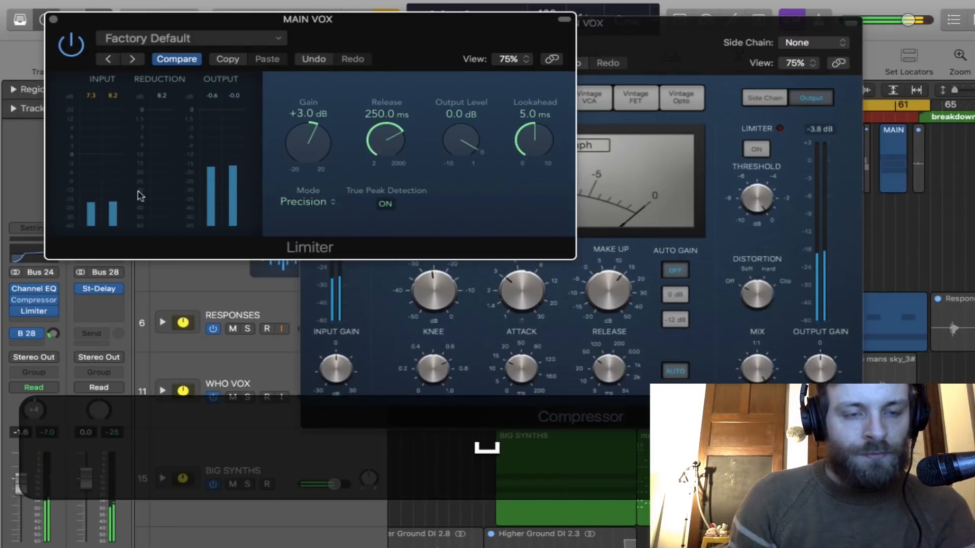
{"action": "left_click", "coordinate": [53, 20]}
{"action": "left_click", "coordinate": [308, 24]}
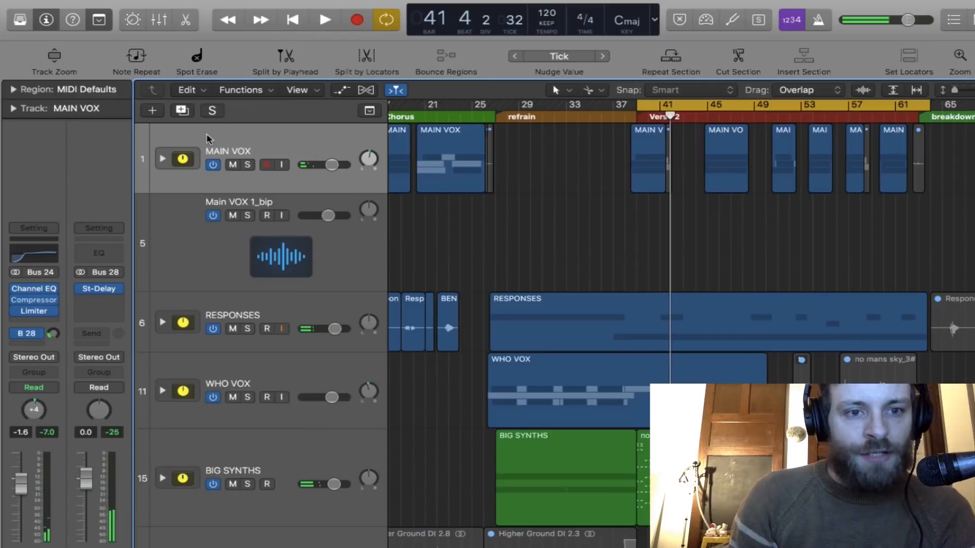
- Expand the MAIN VOX stack and display the volume automation of the stack track
{"action": "left_click", "coordinate": [162, 159]}
{"action": "key", "text": "a"}
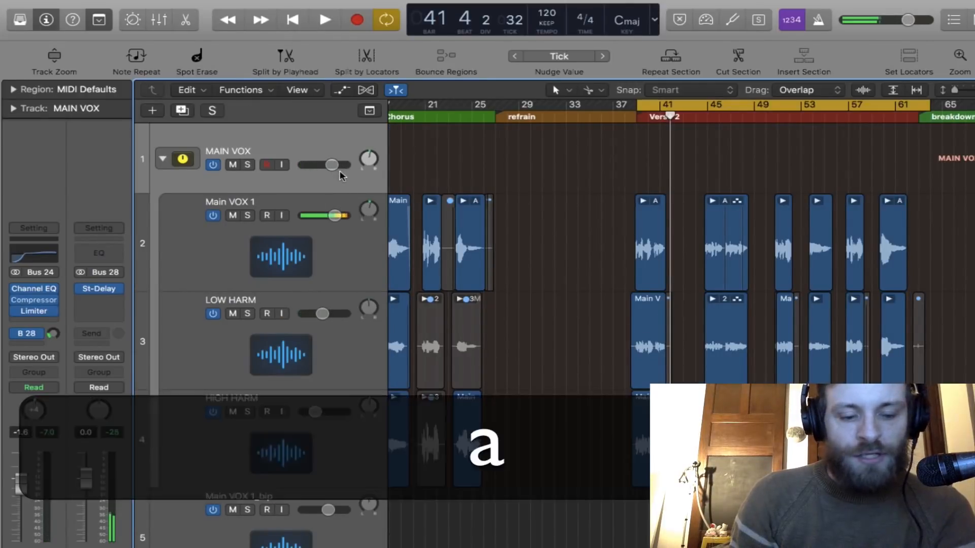
{"action": "left_click", "coordinate": [326, 406]}
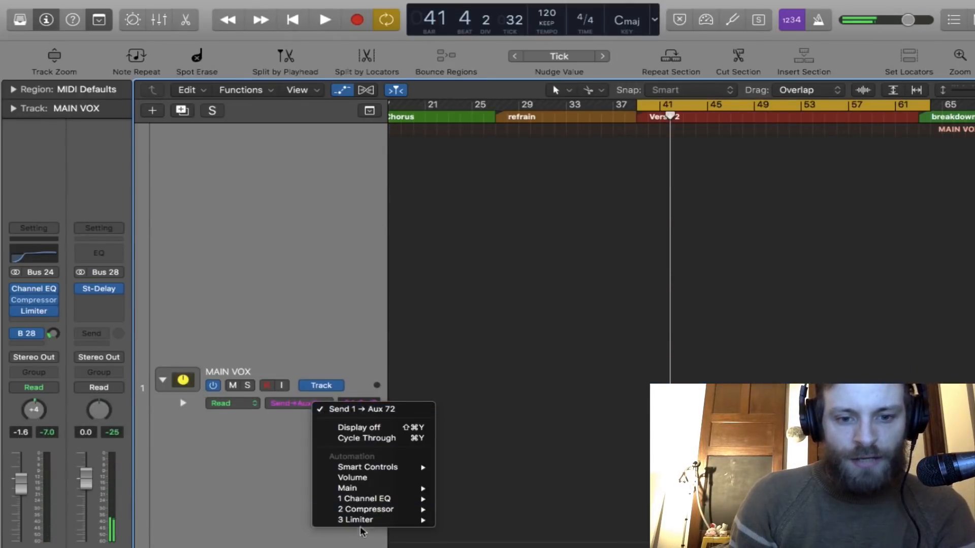
{"action": "left_click", "coordinate": [394, 478]}
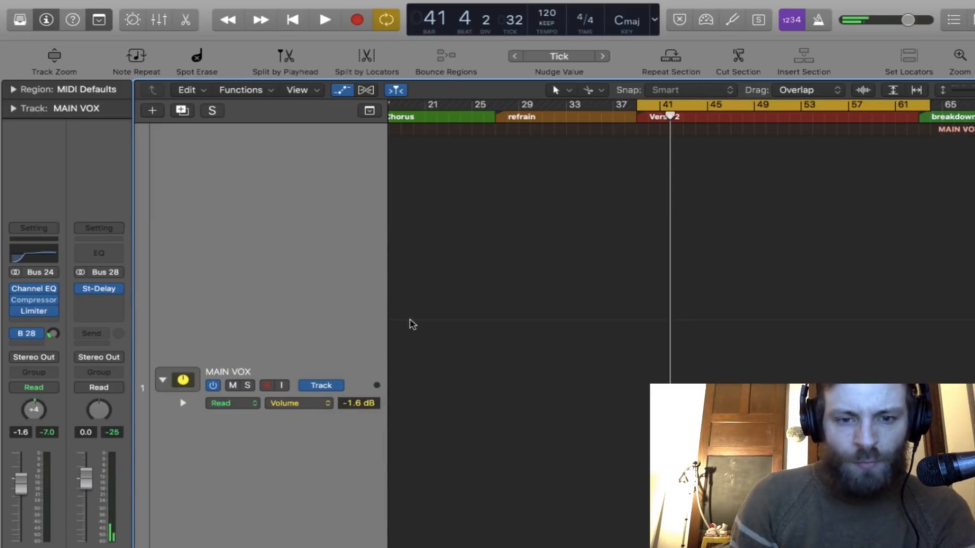
- Fit the whole song in view, shrink the track heights, and collapse the MAIN VOX stack
{"action": "key", "text": "super+Left"}
{"action": "key", "text": "super+Left"}
{"action": "scroll", "coordinate": [684, 208], "scroll_direction": "down", "scroll_amount": 7}
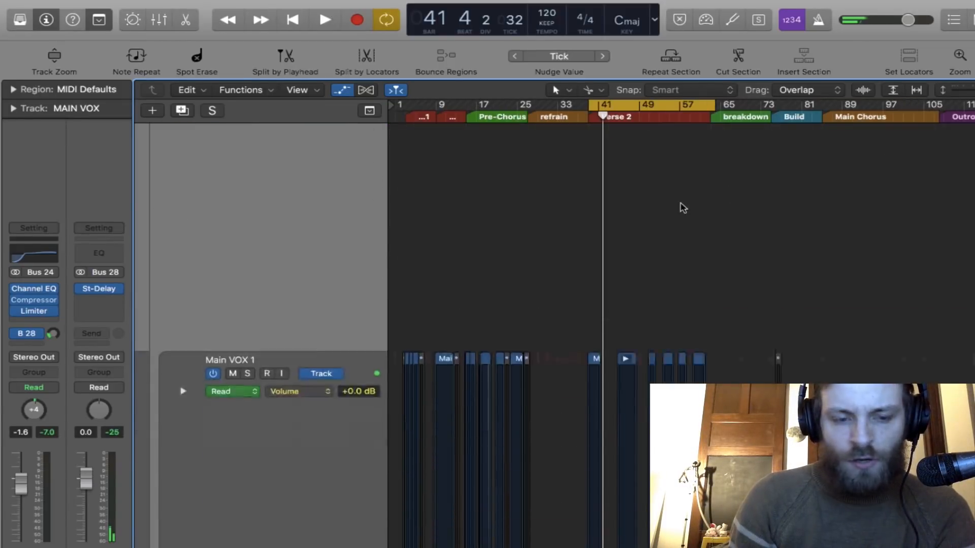
{"action": "scroll", "coordinate": [684, 208], "scroll_direction": "up", "scroll_amount": 4}
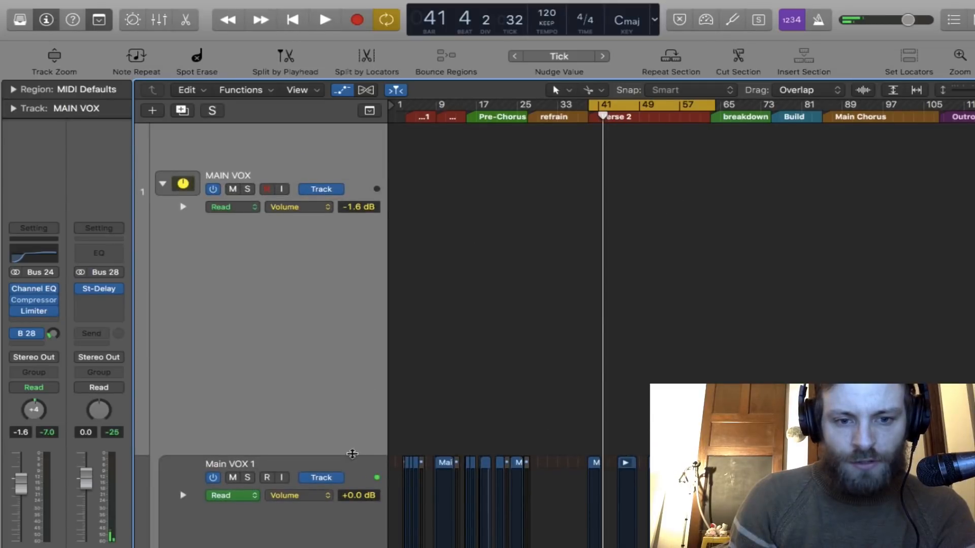
{"action": "left_click_drag", "start_coordinate": [352, 454], "coordinate": [353, 153]}
{"action": "scroll", "coordinate": [460, 247], "scroll_direction": "up", "scroll_amount": 5}
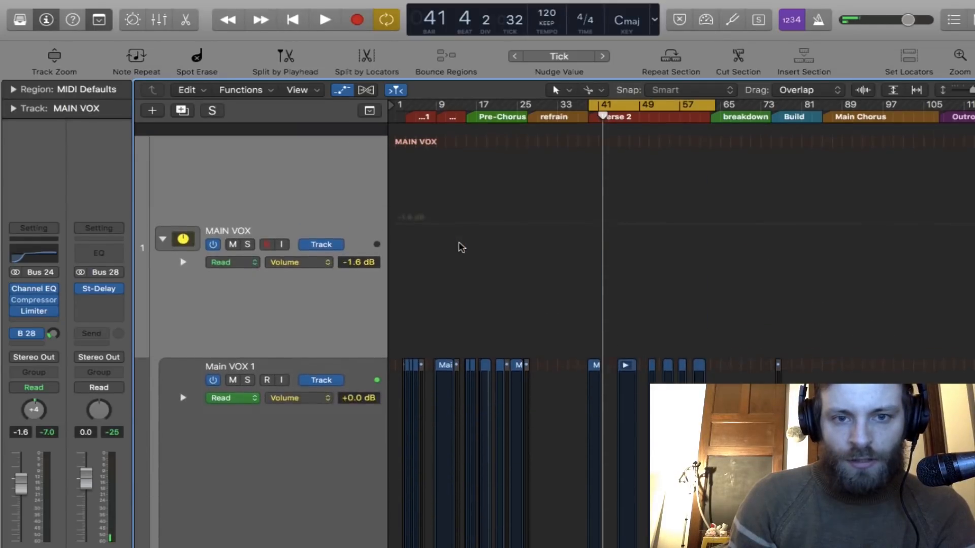
{"action": "key", "text": "ctrl"}
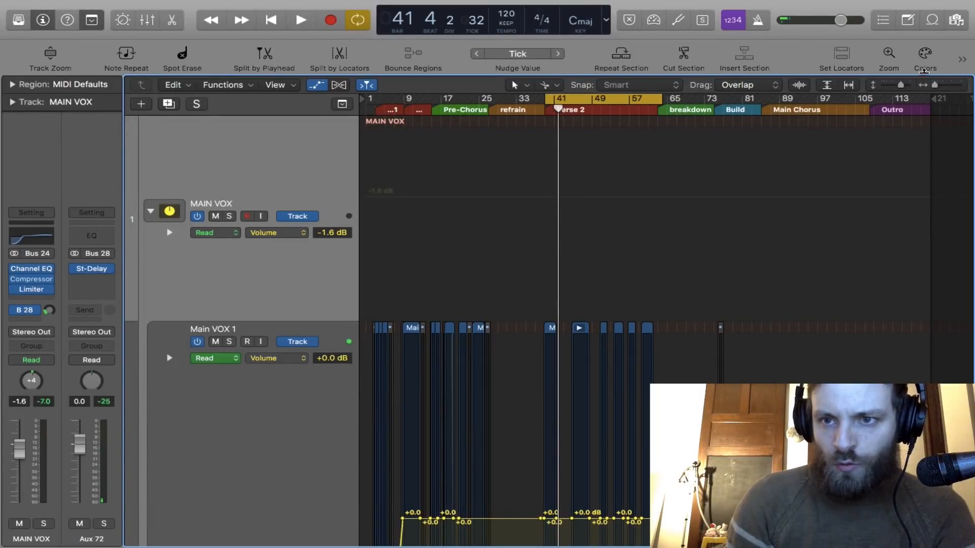
{"action": "left_click_drag", "start_coordinate": [902, 88], "coordinate": [887, 85]}
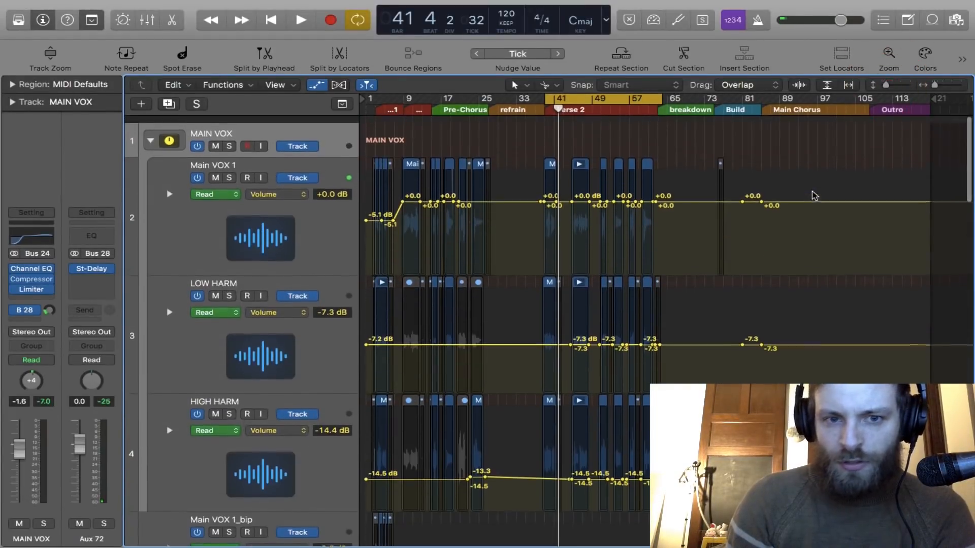
{"action": "left_click", "coordinate": [151, 133]}
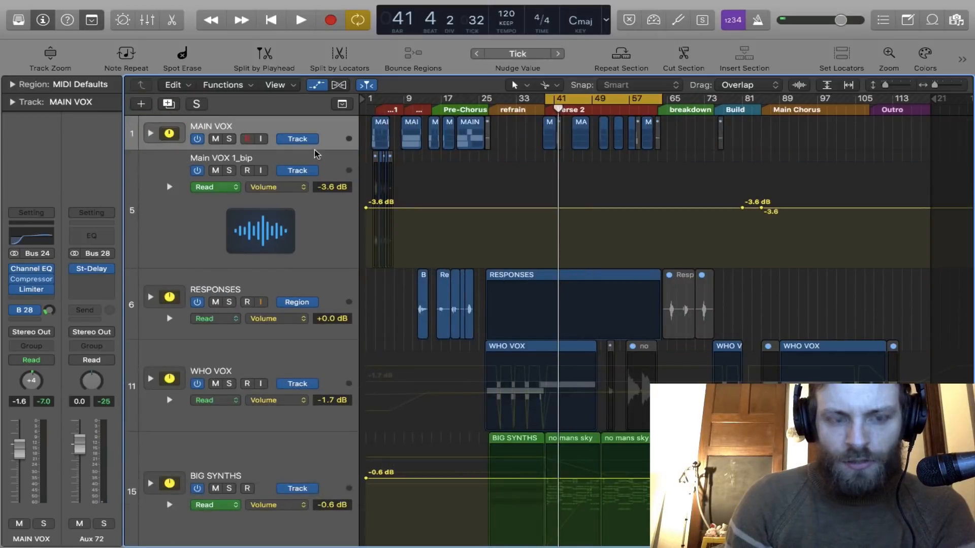
- Play verse 2 and set the MAIN VOX stack's volume automation to -0.9 dB
{"action": "key", "text": "a"}
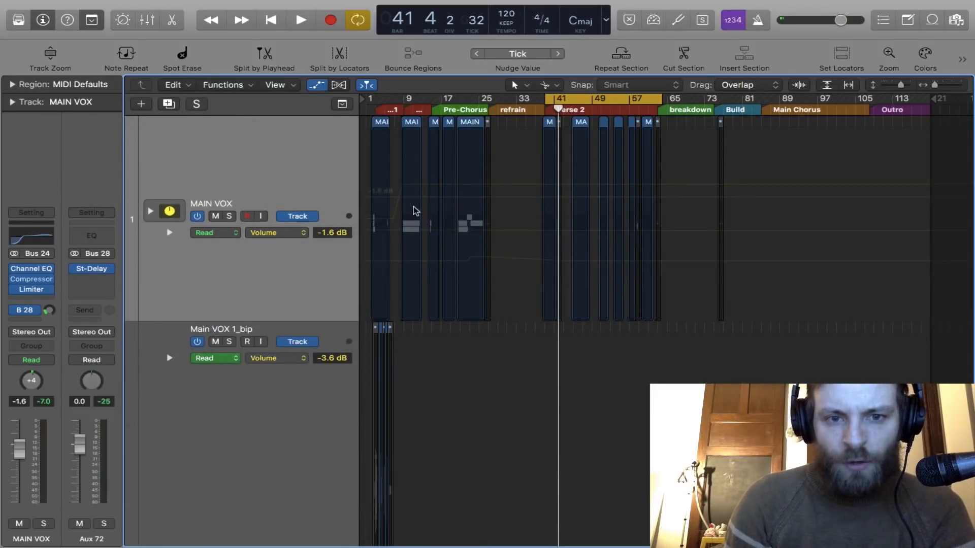
{"action": "key", "text": "space"}
{"action": "left_click_drag", "start_coordinate": [375, 199], "coordinate": [376, 196]}
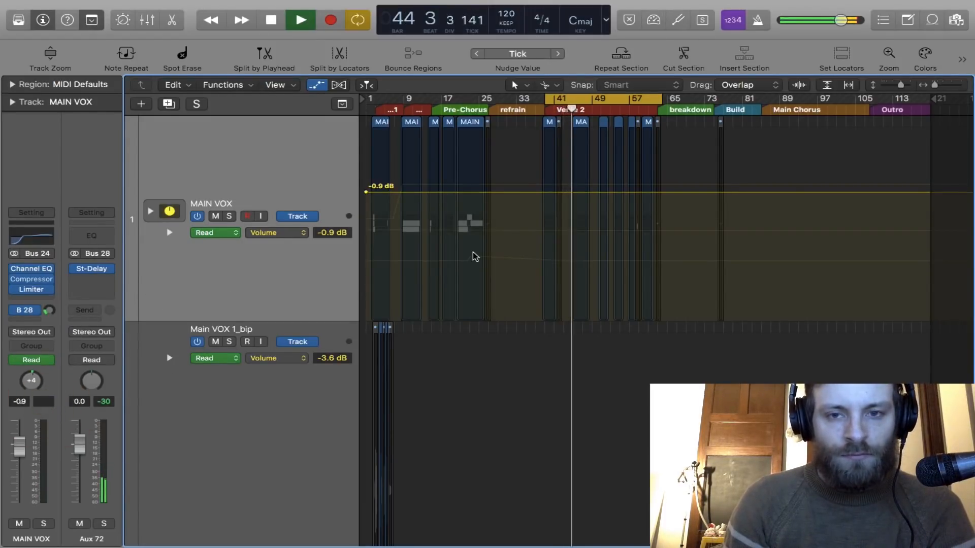
- Set the MAIN VOX send to Bus 28 to -17.0 dB and check the Limiter's meters during playback
{"action": "left_click_drag", "start_coordinate": [900, 85], "coordinate": [871, 87]}
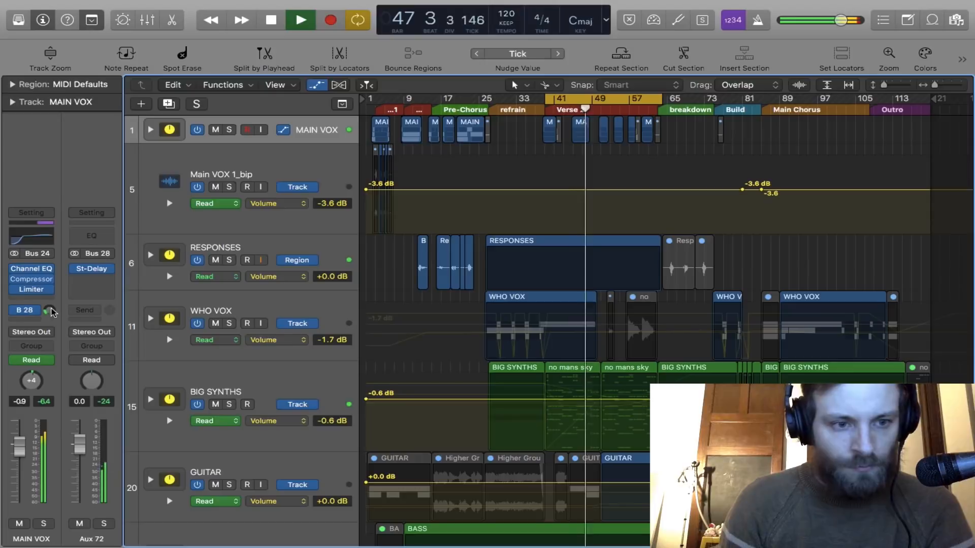
{"action": "left_click_drag", "start_coordinate": [50, 312], "coordinate": [51, 301]}
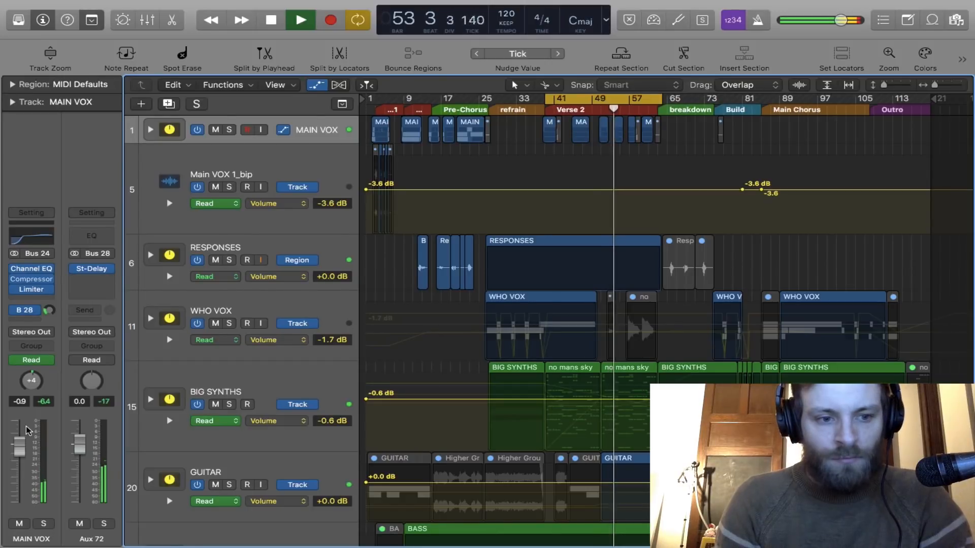
{"action": "left_click", "coordinate": [34, 293]}
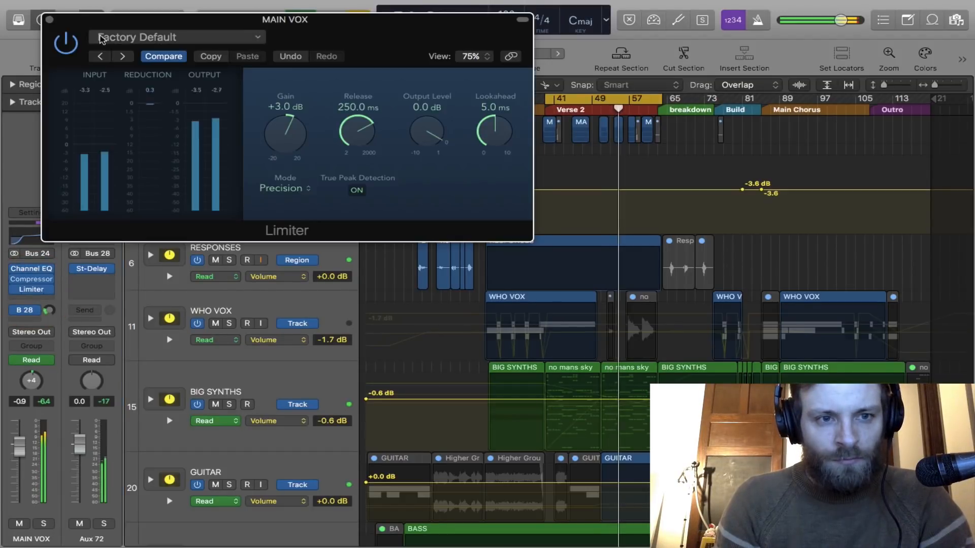
{"action": "left_click", "coordinate": [49, 20]}
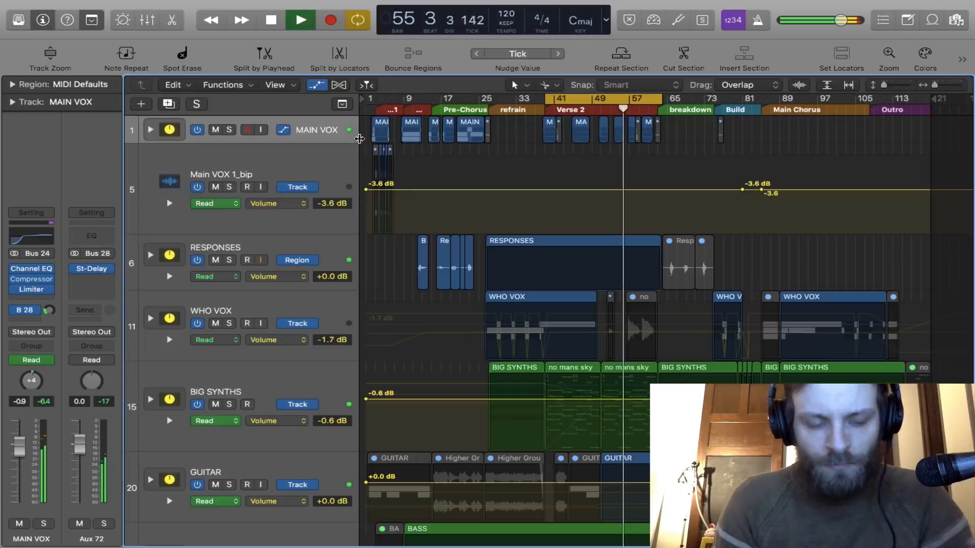
- Set the MAIN VOX stack's Aux 72 send automation to -15.9 dB
{"action": "key", "text": "a"}
{"action": "key", "text": "a"}
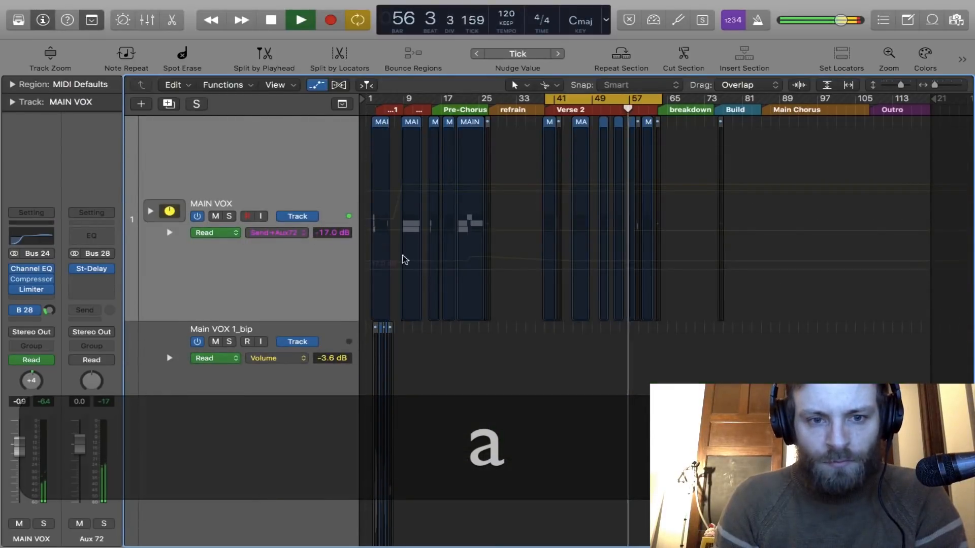
{"action": "left_click", "coordinate": [387, 188]}
{"action": "left_click_drag", "start_coordinate": [387, 190], "coordinate": [386, 190]}
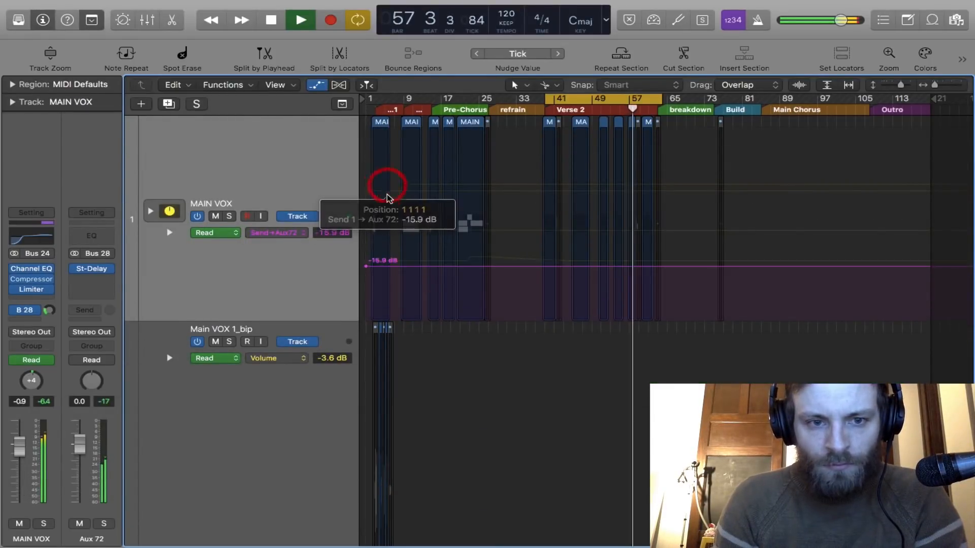
- Return to the MAIN VOX volume automation and raise it to +1.5 dB while playing from about bar 54
{"action": "left_click", "coordinate": [303, 233]}
{"action": "left_click", "coordinate": [317, 217]}
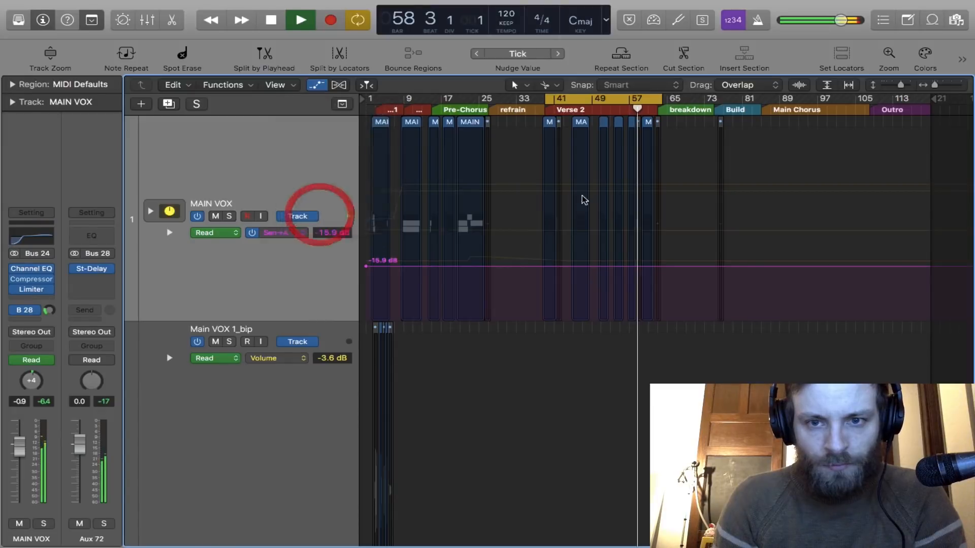
{"action": "left_click", "coordinate": [617, 110]}
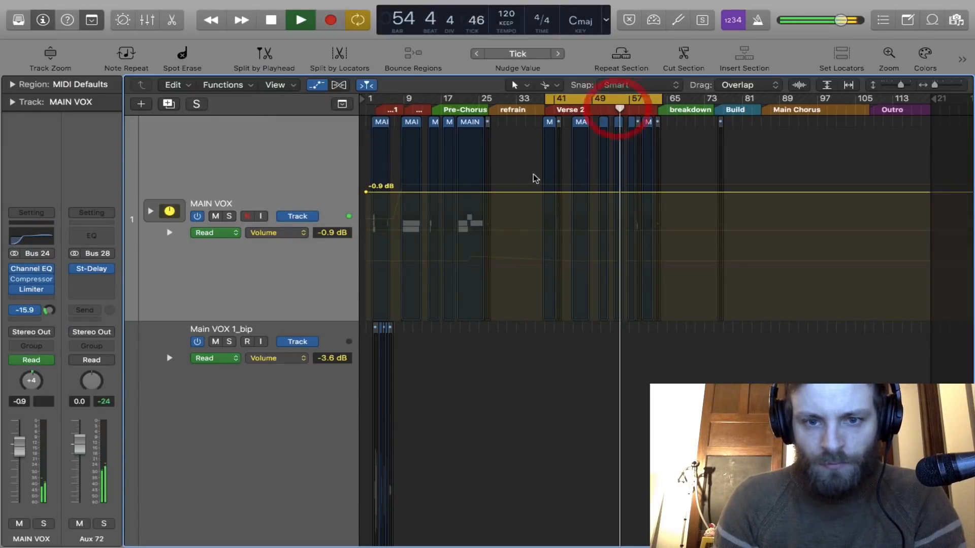
{"action": "left_click", "coordinate": [366, 191]}
{"action": "left_click_drag", "start_coordinate": [366, 192], "coordinate": [367, 175]}
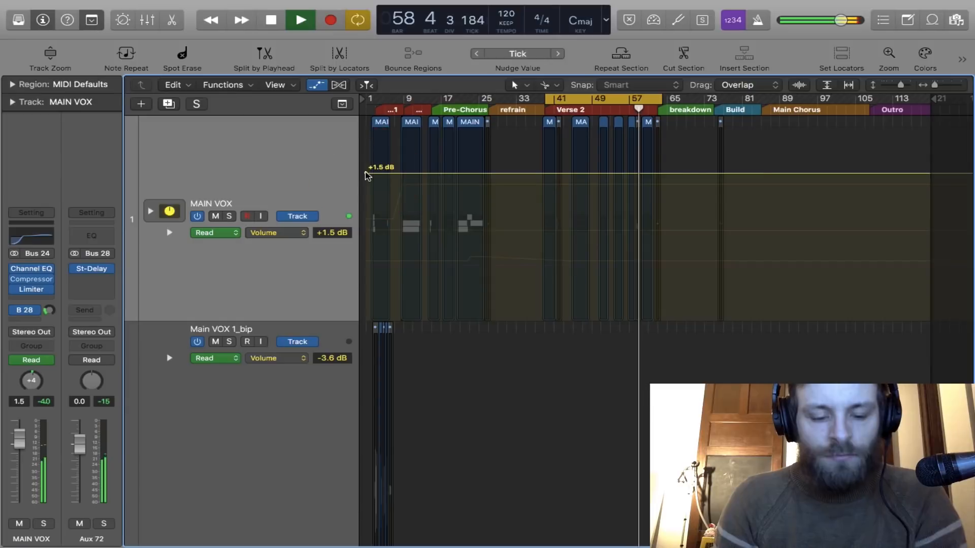
- Restart the verse 2 cycle, set the MAIN VOX send to Aux 72 to -19.5 dB, and stop playback
{"action": "key", "text": "c"}
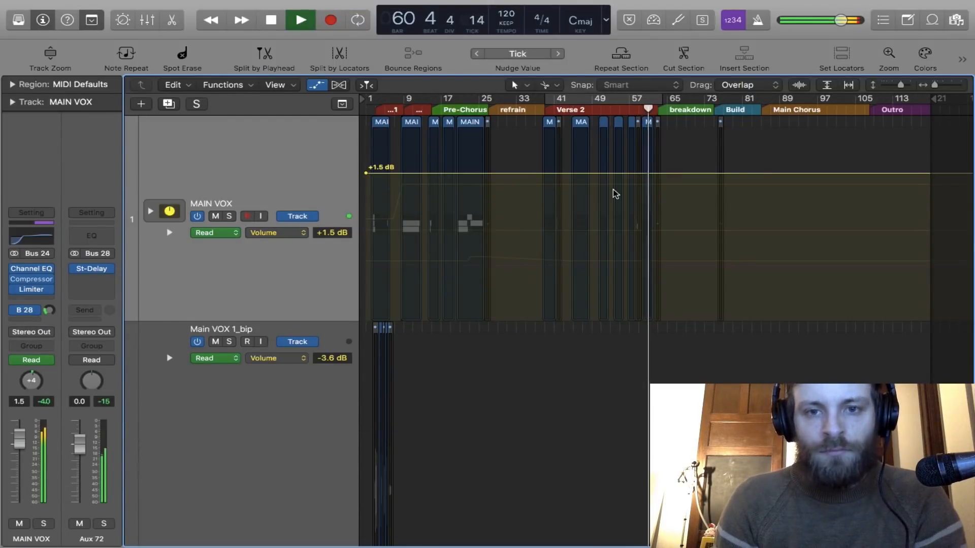
{"action": "key", "text": "c"}
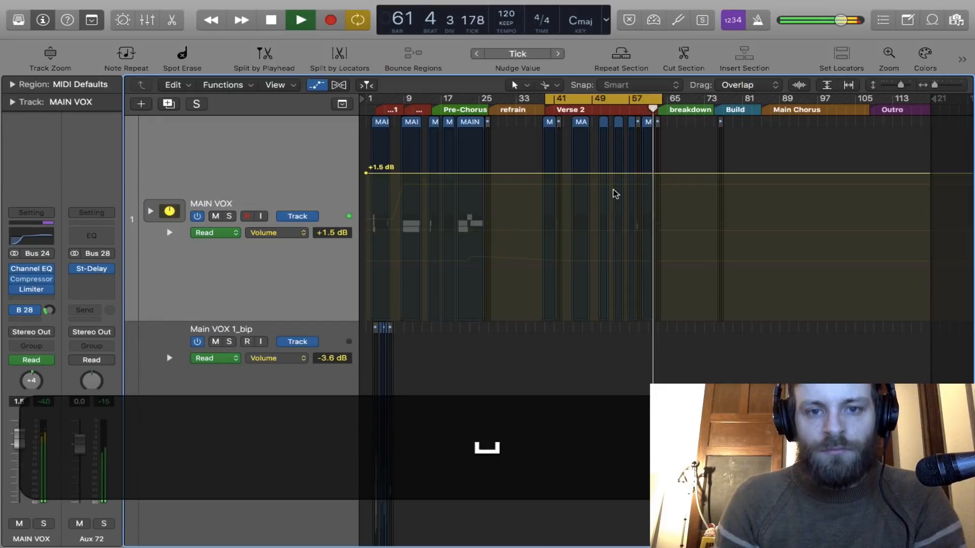
{"action": "key", "text": "space"}
{"action": "key", "text": "space"}
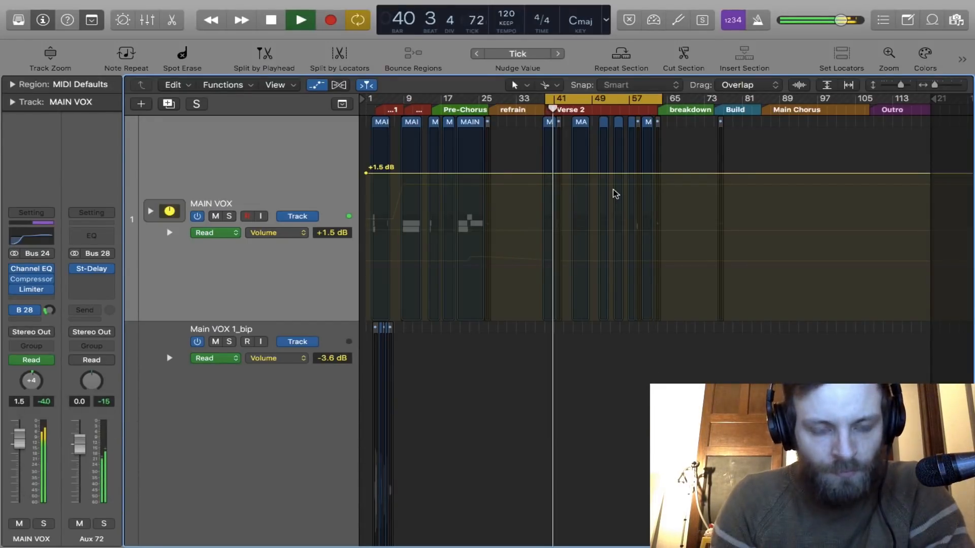
{"action": "left_click", "coordinate": [50, 310]}
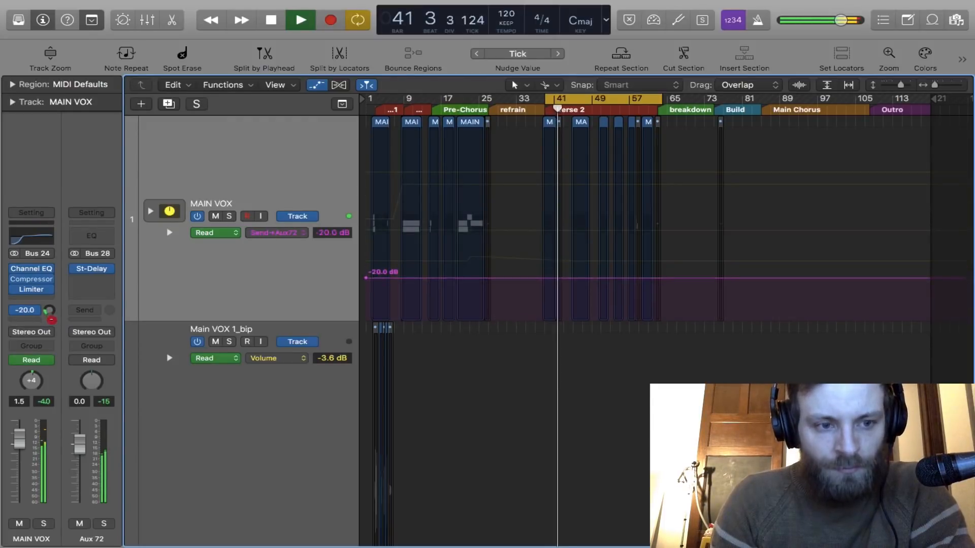
{"action": "left_click_drag", "start_coordinate": [51, 320], "coordinate": [52, 320]}
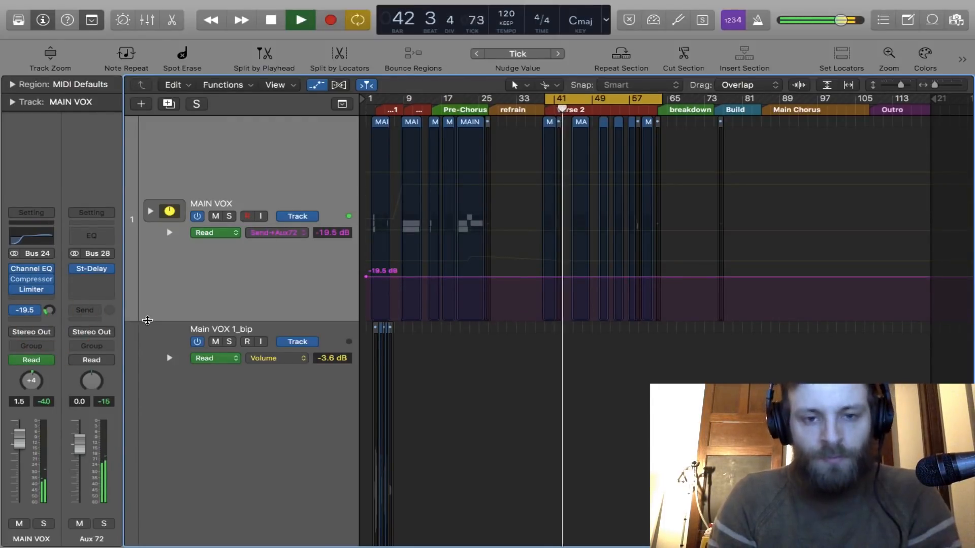
{"action": "key", "text": "space"}
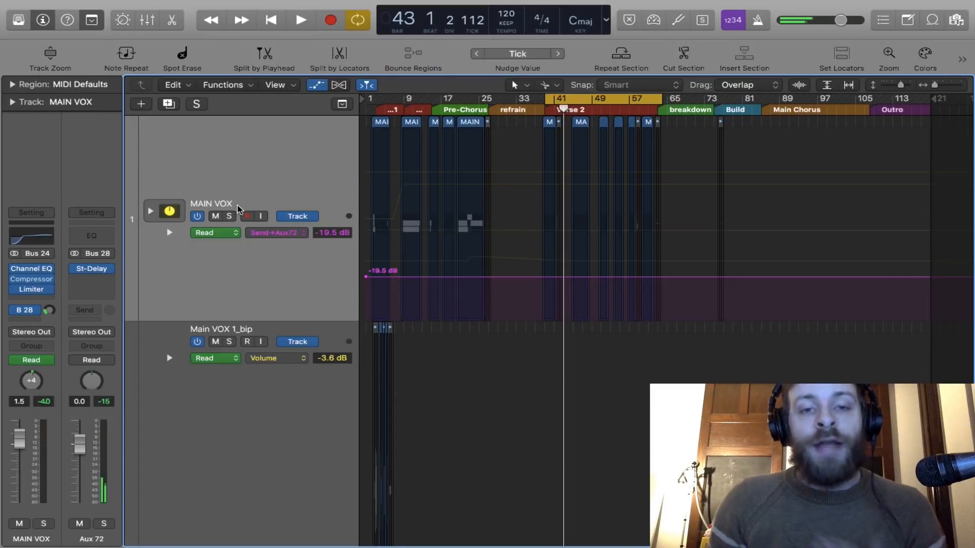
- Expand the MAIN VOX stack and reduce the track heights to view its lead and harmony tracks together
{"action": "left_click", "coordinate": [152, 211]}
{"action": "scroll", "coordinate": [319, 333], "scroll_direction": "down", "scroll_amount": 10}
{"action": "scroll", "coordinate": [319, 333], "scroll_direction": "up", "scroll_amount": 6}
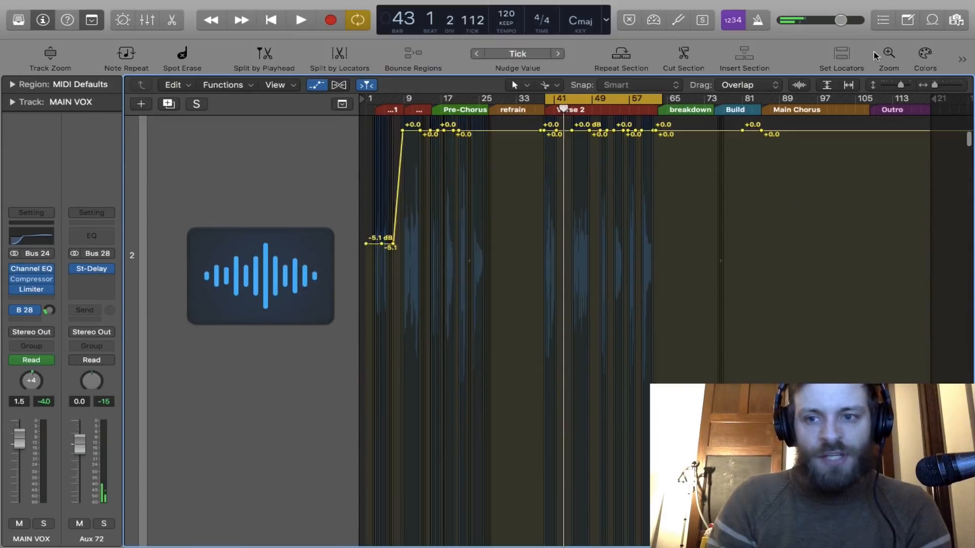
{"action": "left_click_drag", "start_coordinate": [899, 88], "coordinate": [873, 83]}
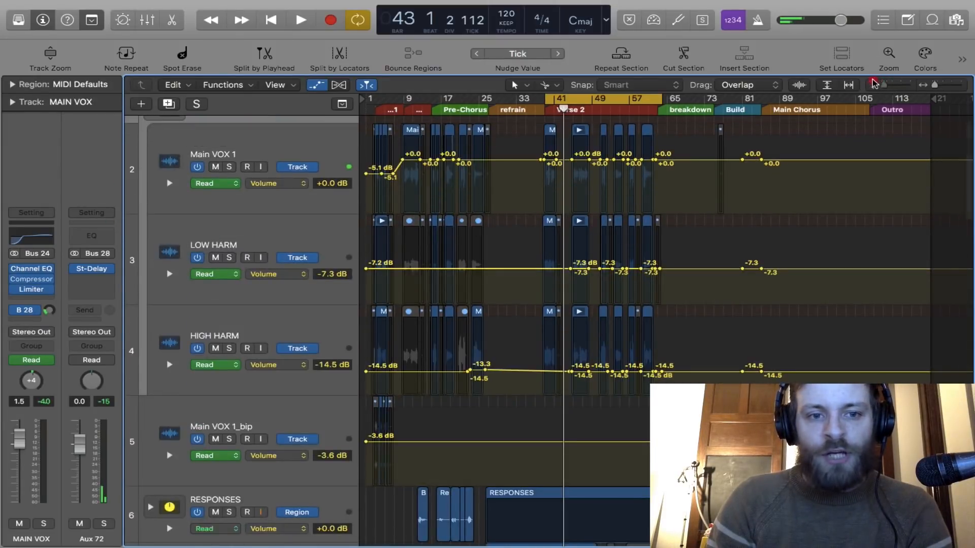
{"action": "scroll", "coordinate": [626, 168], "scroll_direction": "up", "scroll_amount": 2}
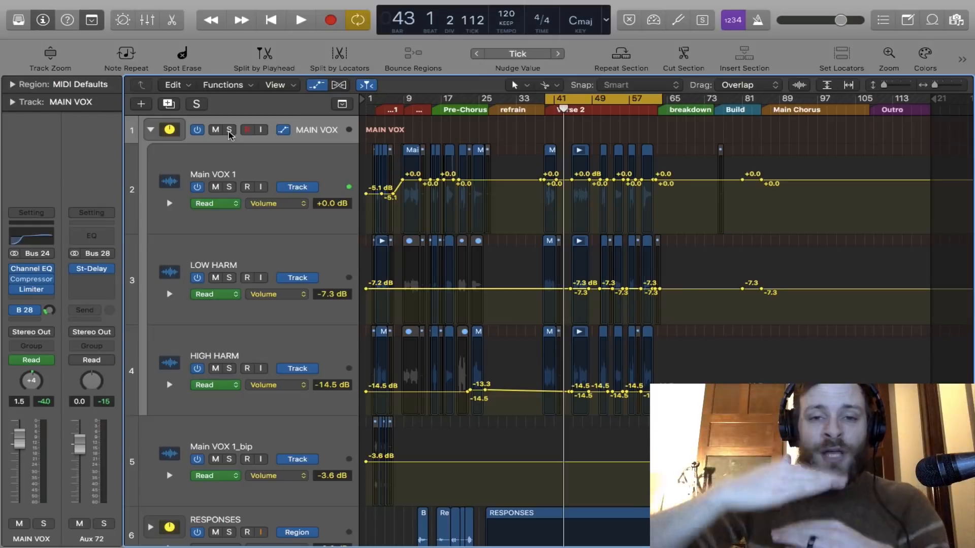
- Solo the MAIN VOX stack, listen to the start of verse 2, and unsolo it during playback
{"action": "left_click", "coordinate": [229, 130]}
{"action": "key", "text": "space"}
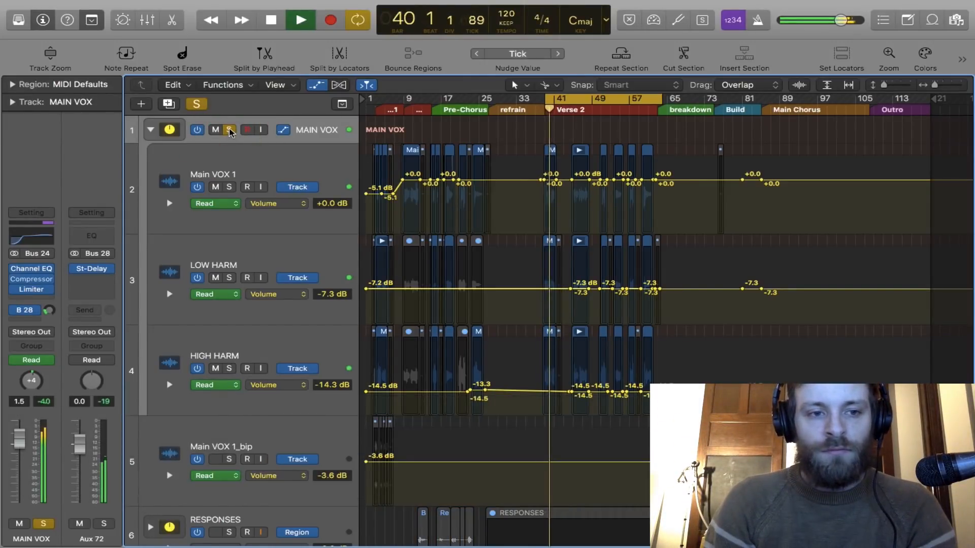
{"action": "left_click", "coordinate": [229, 130]}
- Collapse the MAIN VOX stack and slightly lower its Bus 28 delay send
{"action": "left_click", "coordinate": [151, 131]}
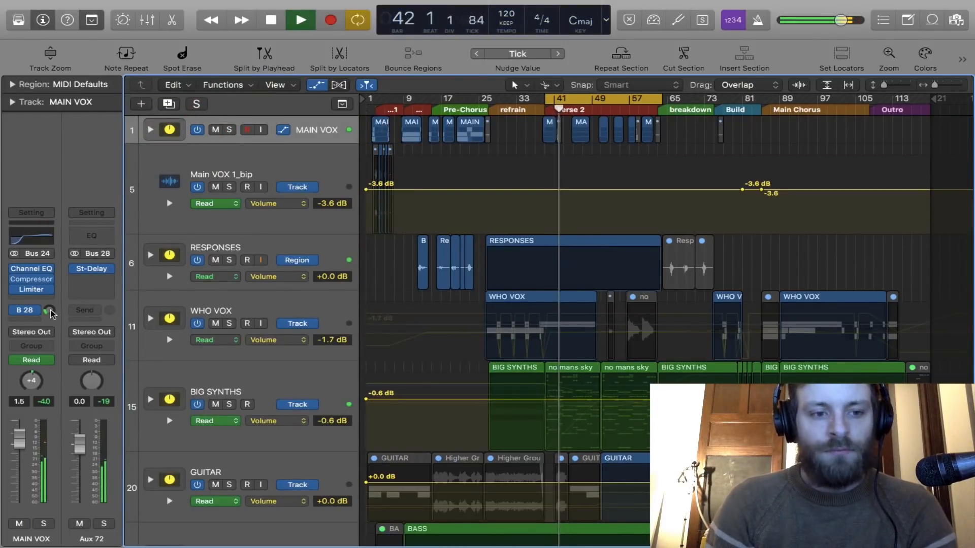
{"action": "left_click_drag", "start_coordinate": [50, 310], "coordinate": [51, 315]}
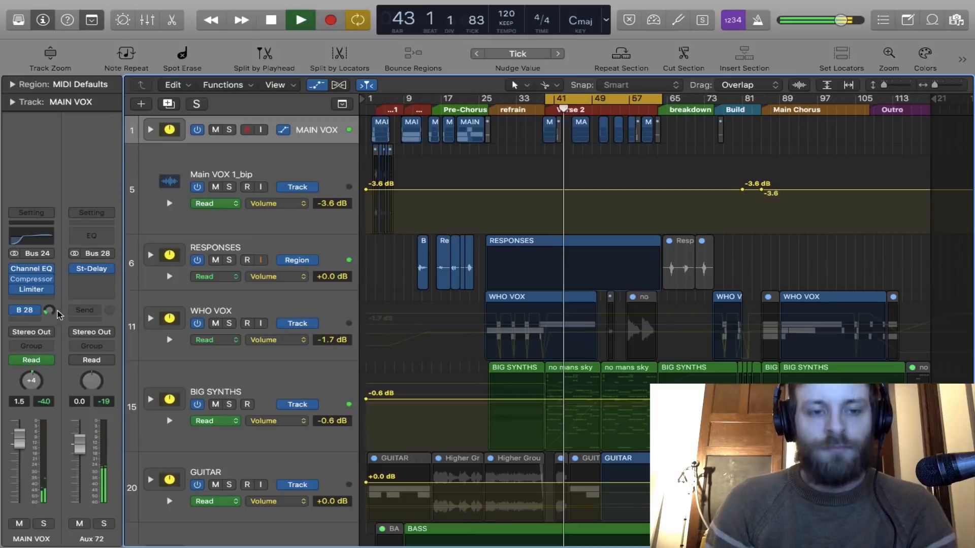
- Adjust the broad high-frequency boost in the MAIN VOX Channel EQ to 5700 Hz and +2.0 dB, and turn off cycle playback
{"action": "left_click", "coordinate": [31, 235]}
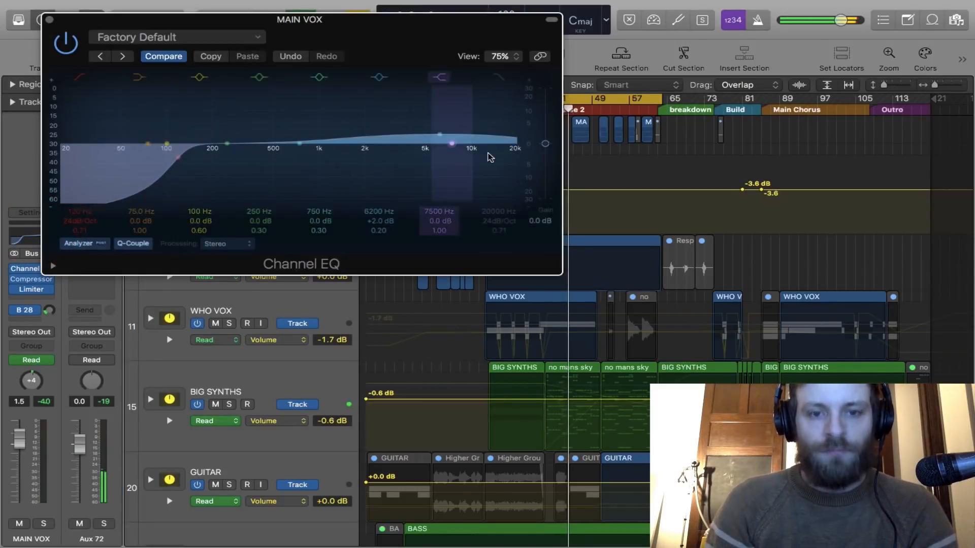
{"action": "left_click_drag", "start_coordinate": [455, 133], "coordinate": [444, 126]}
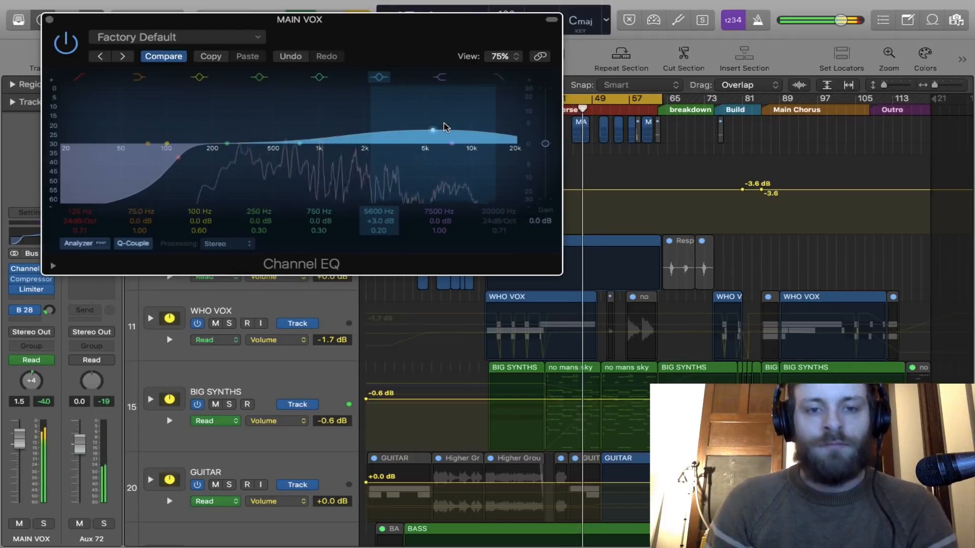
{"action": "left_click_drag", "start_coordinate": [446, 126], "coordinate": [445, 128]}
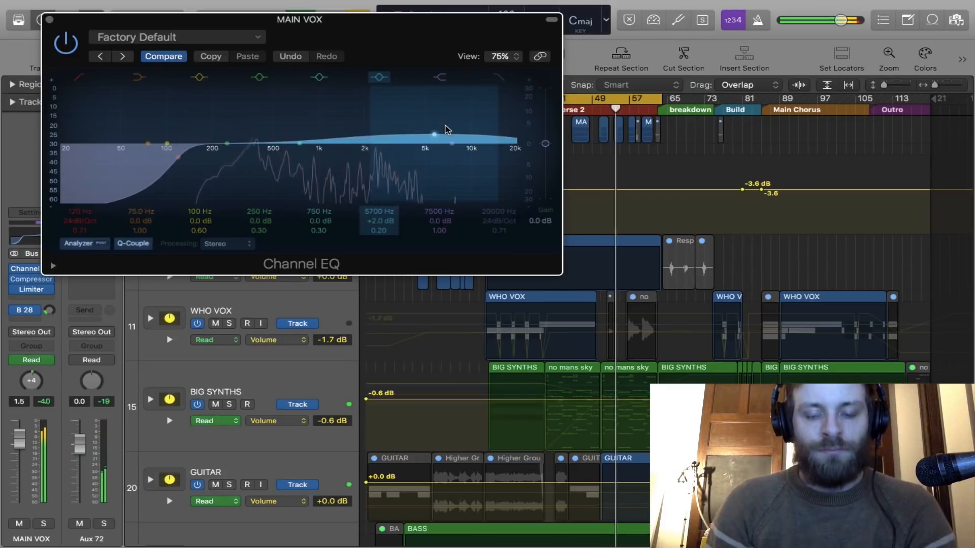
{"action": "key", "text": "c"}
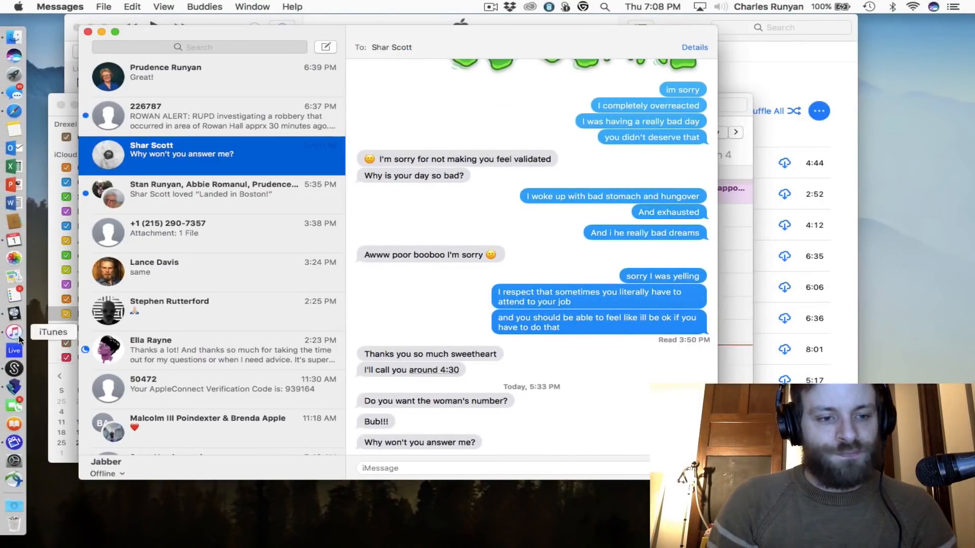
- Close the Messages window and switch to Spotify
{"action": "left_click", "coordinate": [88, 32]}
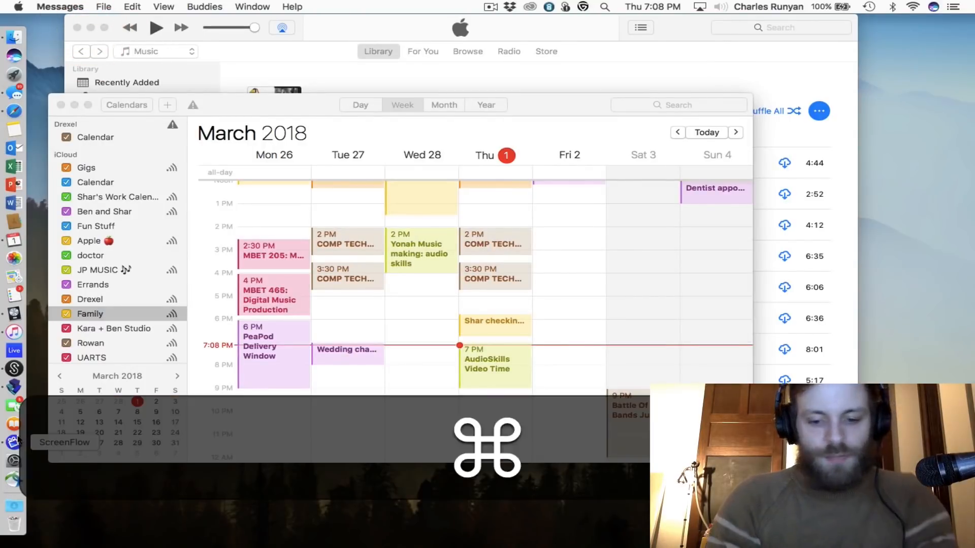
{"action": "key", "text": "super+space"}
{"action": "type", "text": "spotify"}
{"action": "key", "text": "Return"}
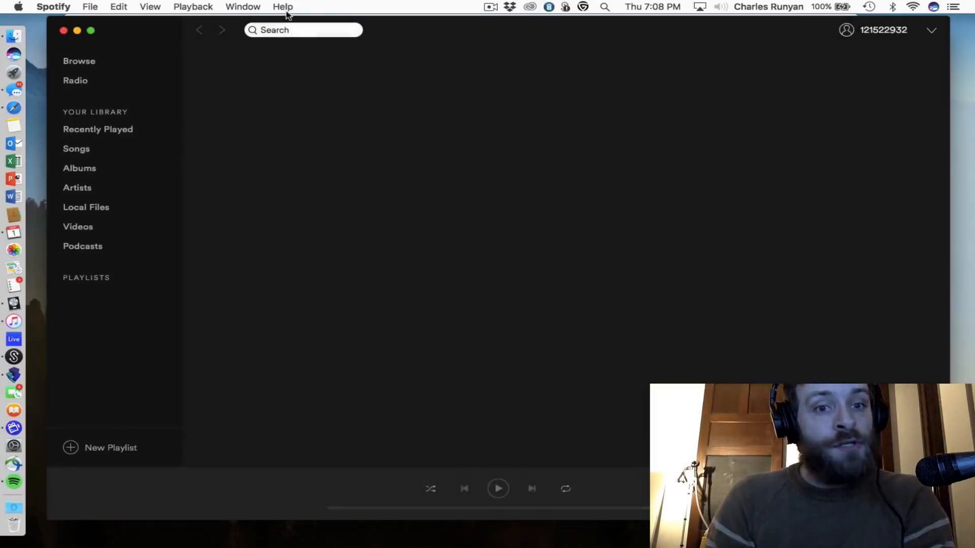
- Open the JUSTPROCESS artist page from the current track and play "My World" from the Popular songs
{"action": "type", "text": "o"}
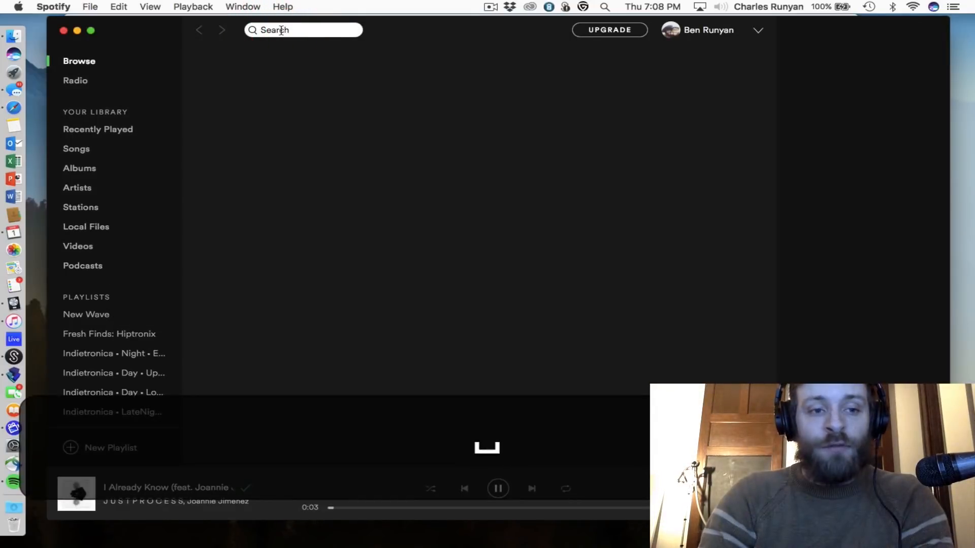
{"action": "key", "text": "super+l"}
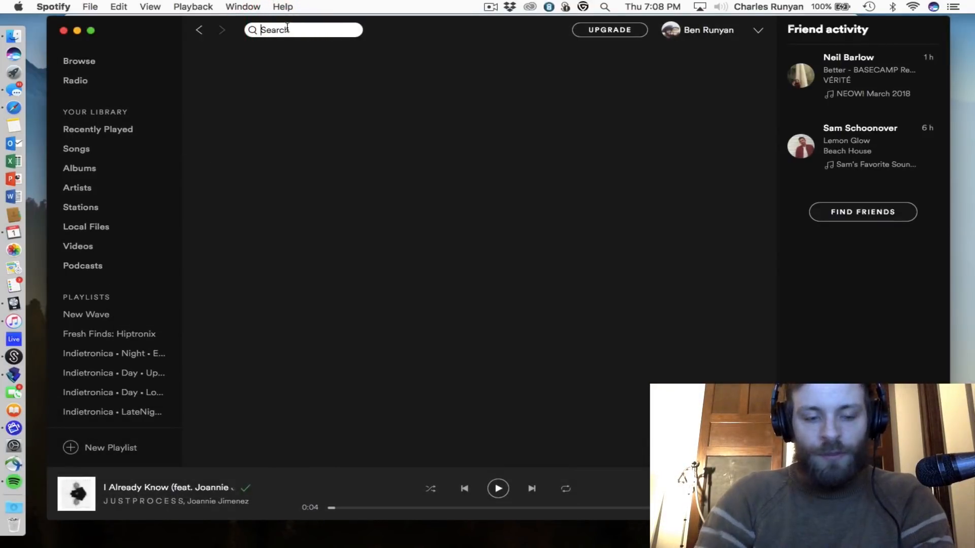
{"action": "left_click", "coordinate": [122, 502]}
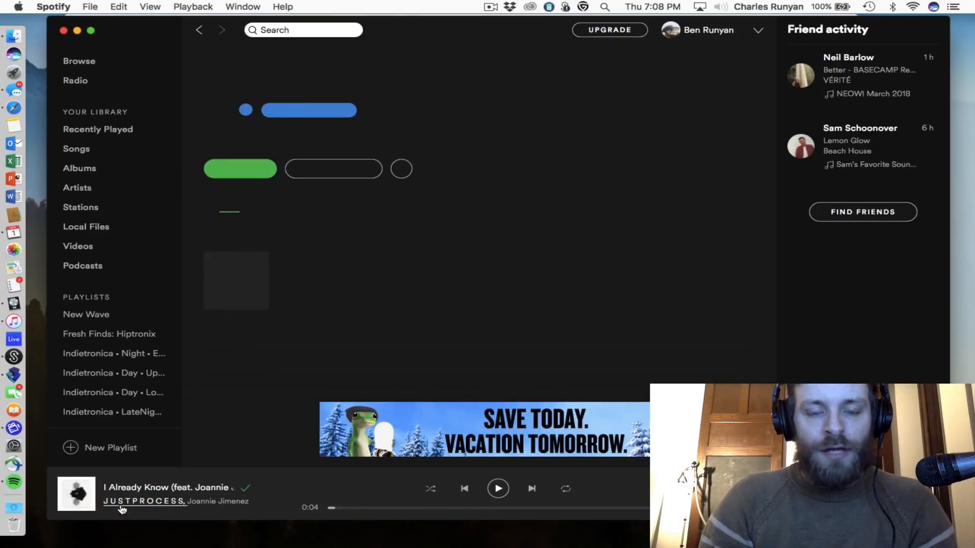
{"action": "scroll", "coordinate": [352, 303], "scroll_direction": "down", "scroll_amount": 3}
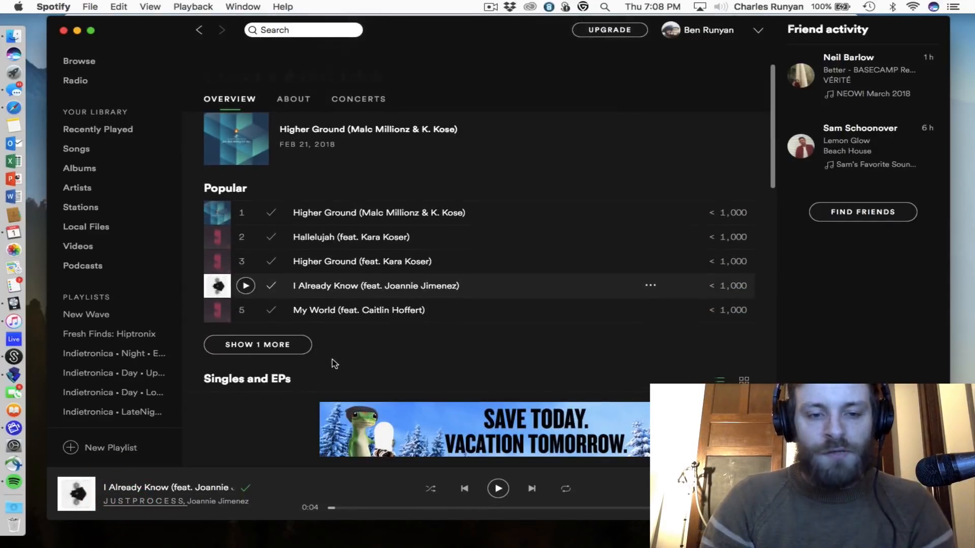
{"action": "double_click", "coordinate": [362, 311]}
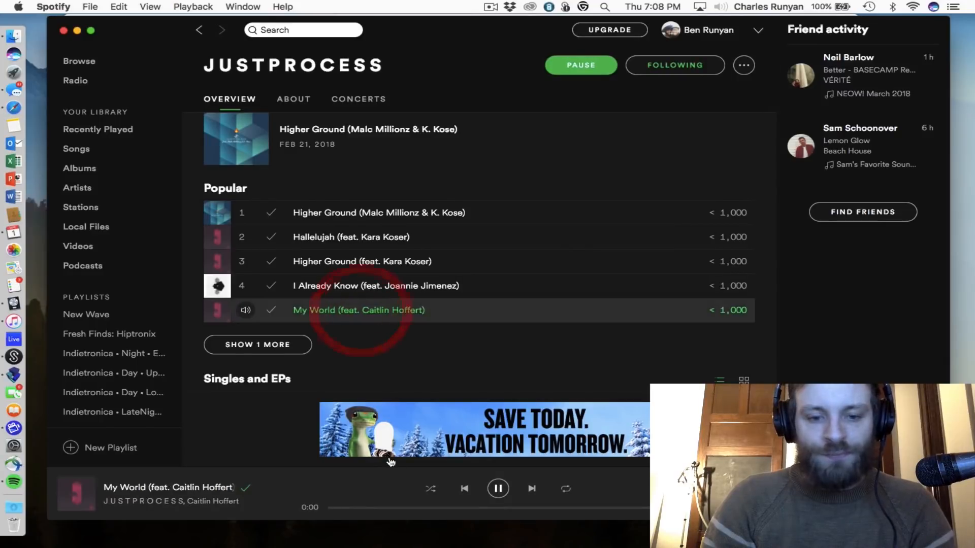
- Skip ahead in "My World" to listen to a section more than a minute in, and pause the song
{"action": "left_click", "coordinate": [430, 508]}
{"action": "left_click", "coordinate": [444, 507]}
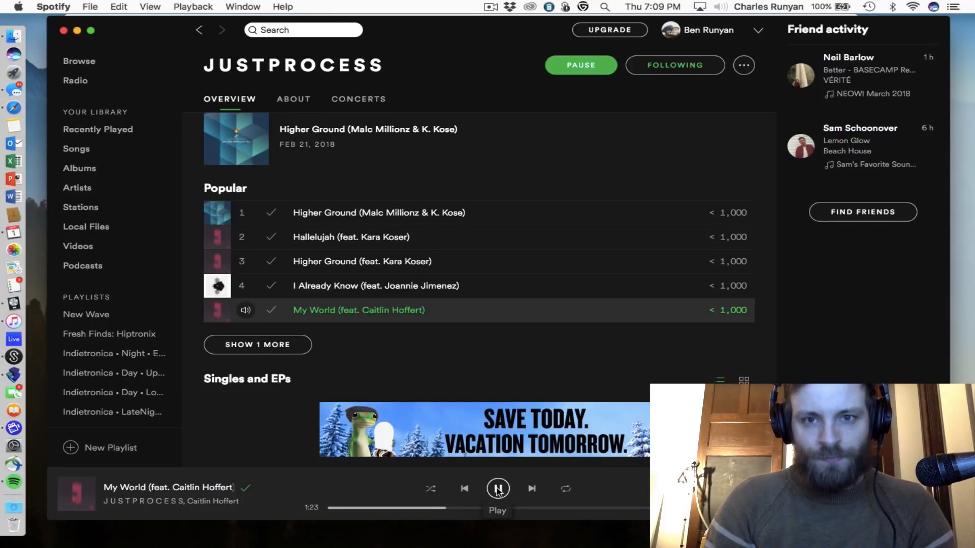
{"action": "left_click", "coordinate": [491, 6]}
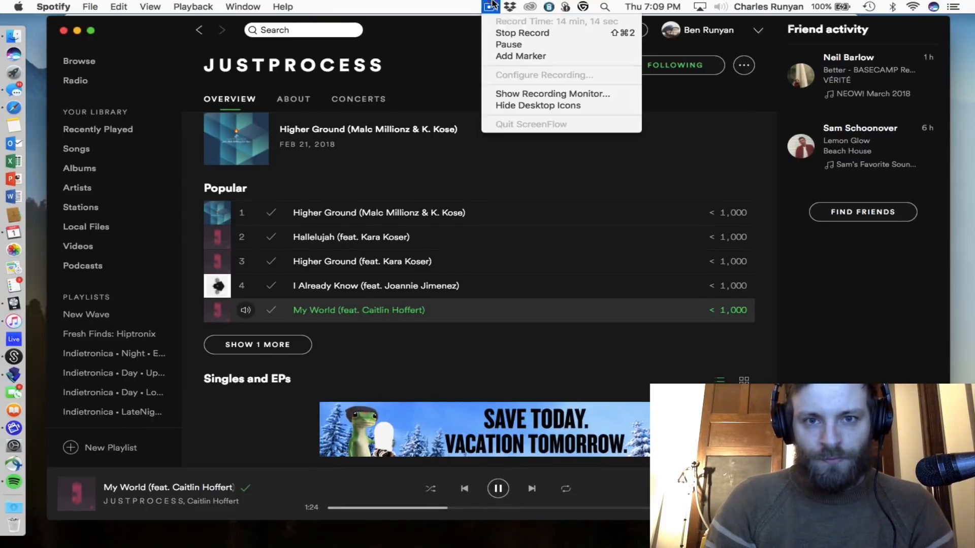
{"action": "left_click", "coordinate": [498, 489]}
- Switch to Logic Pro X, set the 7500 Hz high shelf in the MAIN VOX Channel EQ to +3.5 dB, and stop playback
{"action": "key", "text": "super+Tab"}
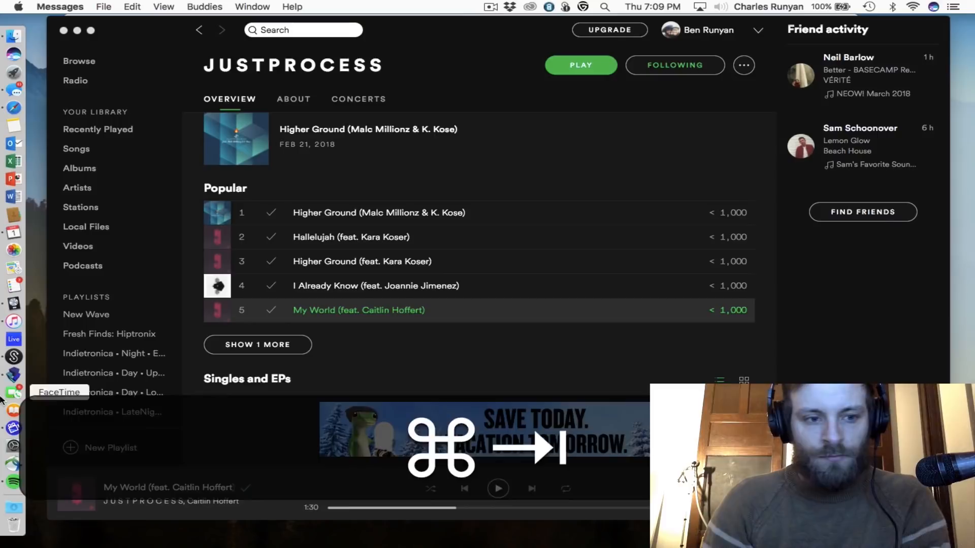
{"action": "left_click", "coordinate": [14, 303]}
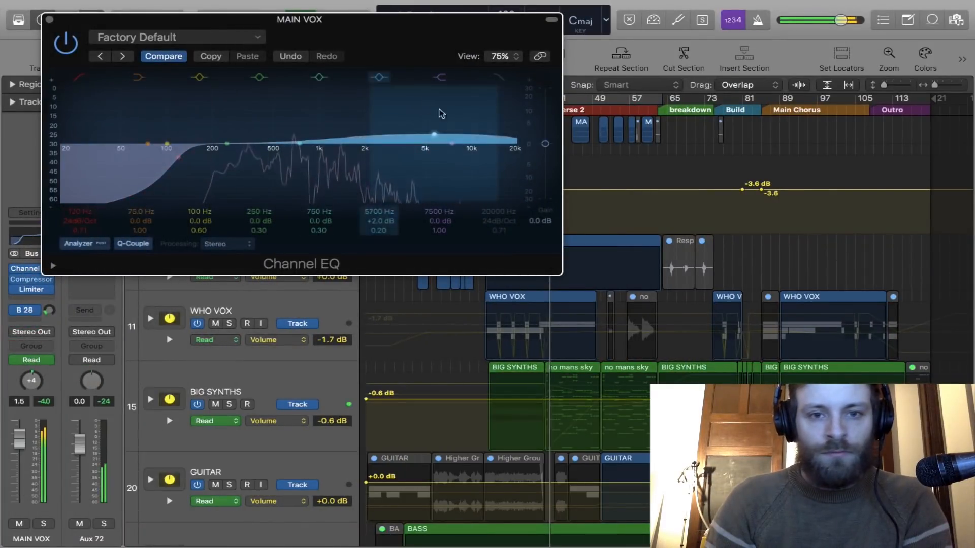
{"action": "left_click_drag", "start_coordinate": [477, 175], "coordinate": [478, 166]}
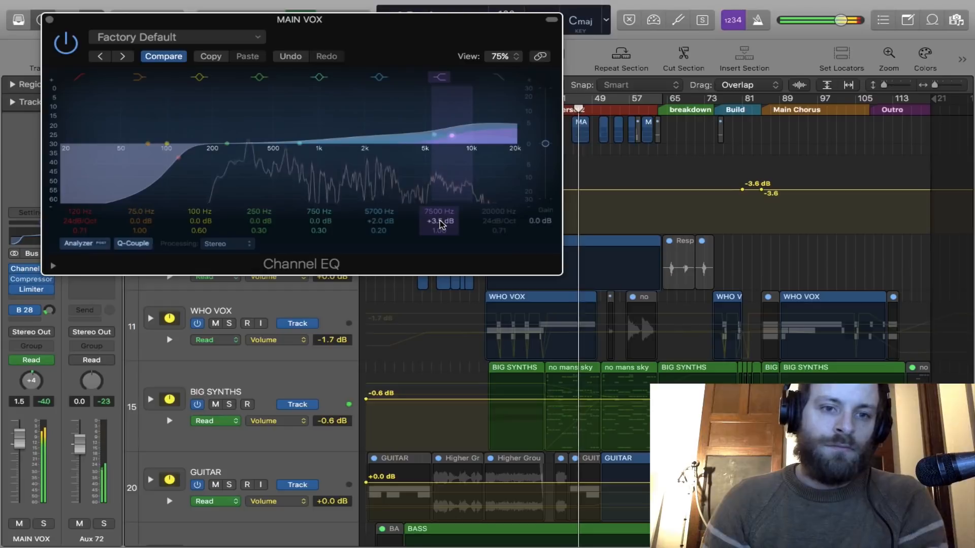
{"action": "key", "text": "space"}
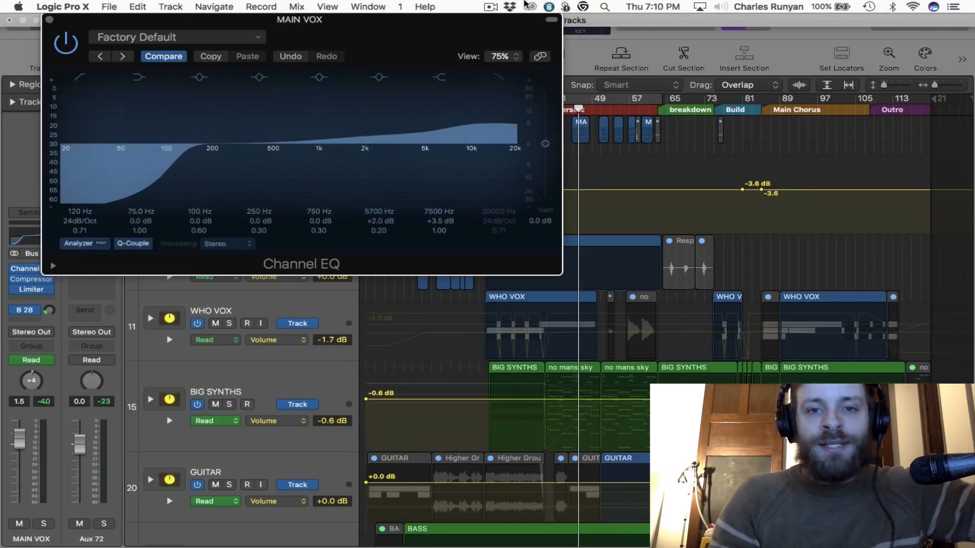
{"action": "left_click", "coordinate": [490, 7]}
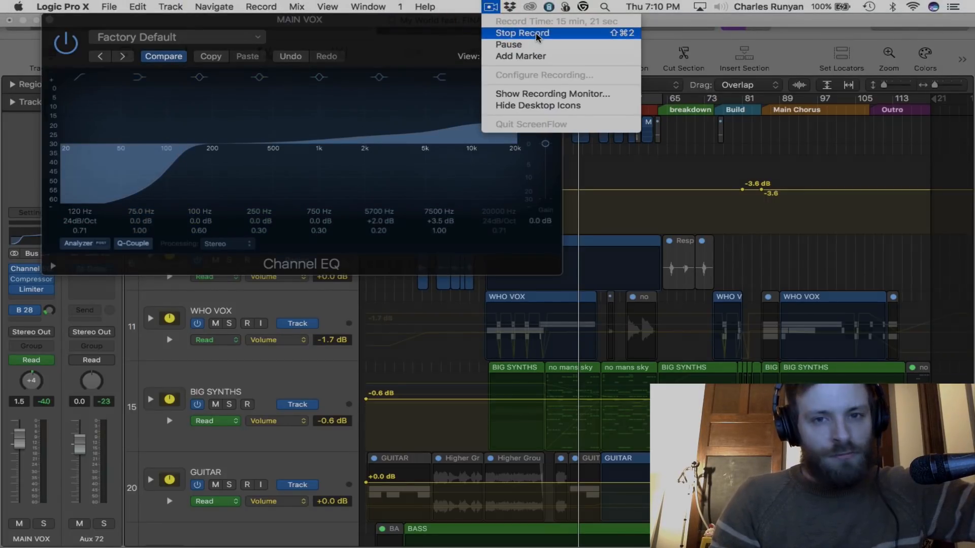